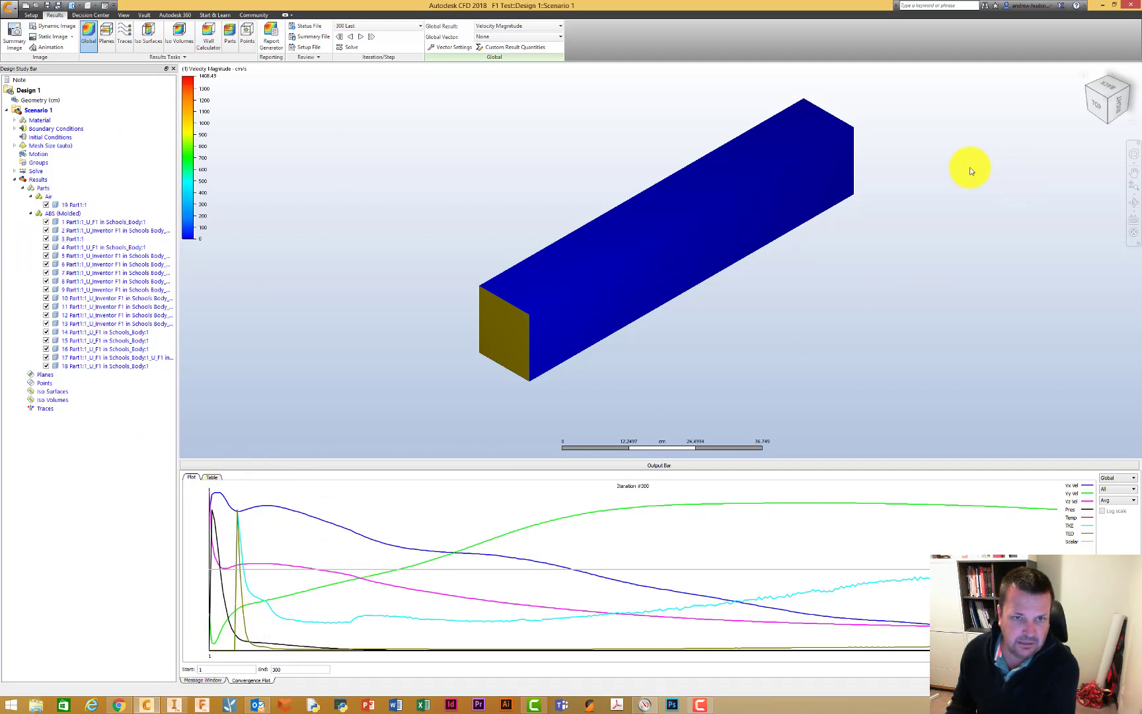
Step: Display the Air part as transparent and close the Parts dialog
click(64, 213)
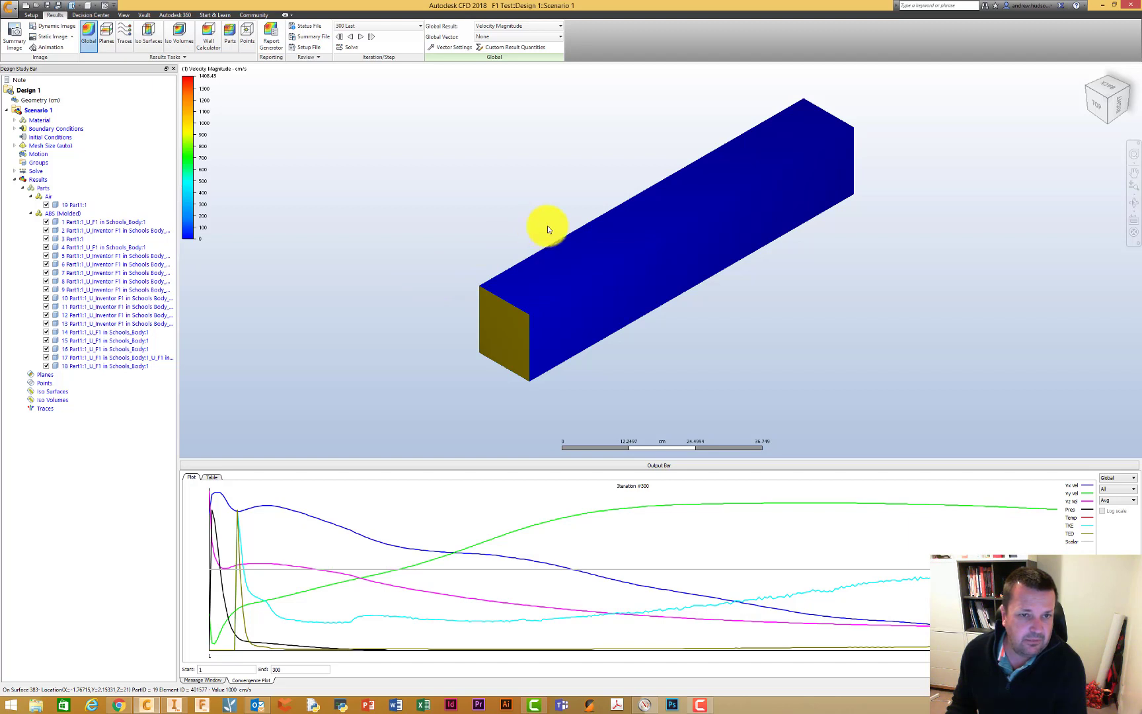
click(47, 205)
right_click(40, 197)
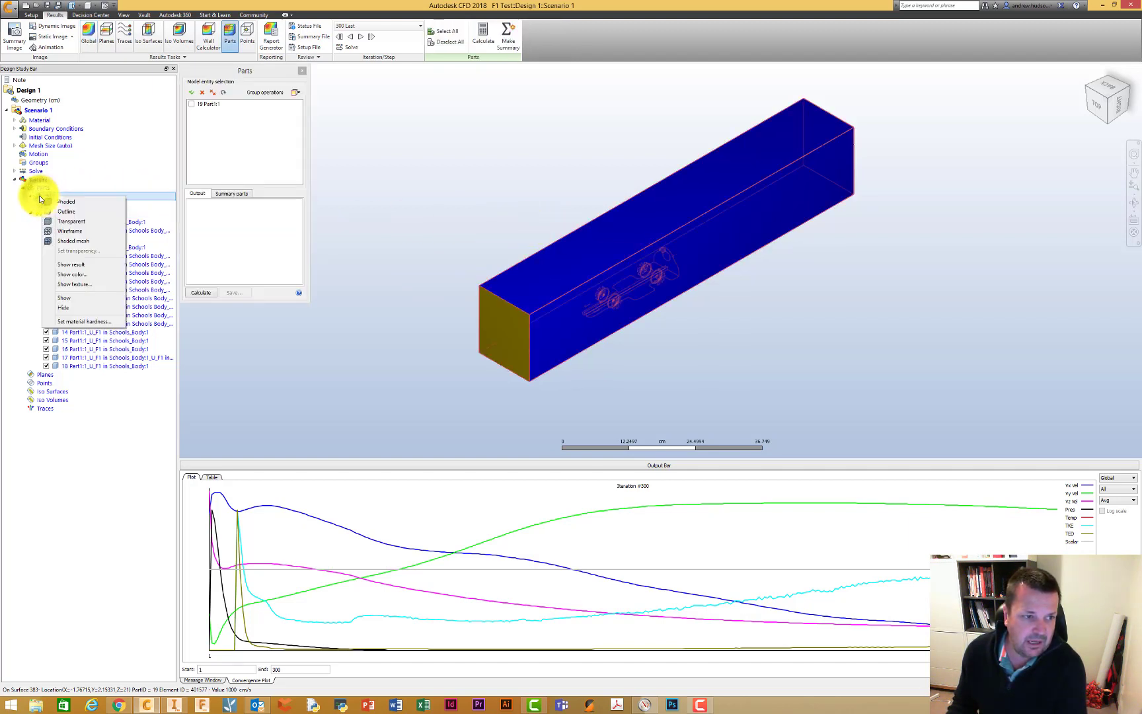
click(66, 219)
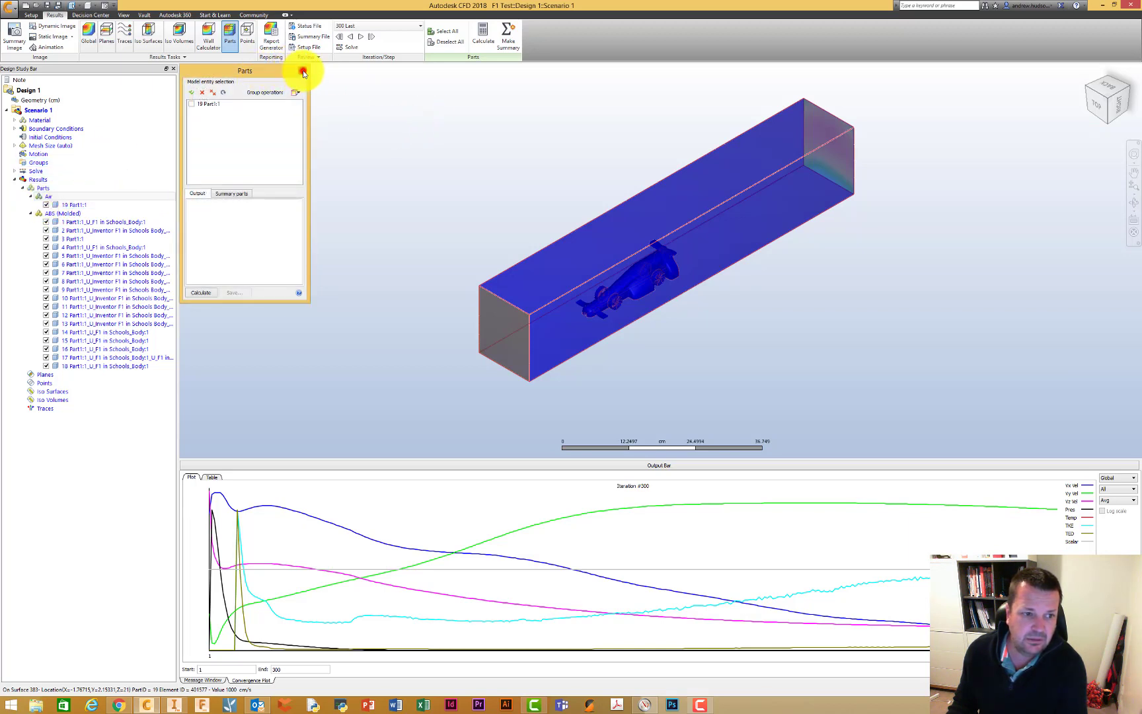
click(302, 70)
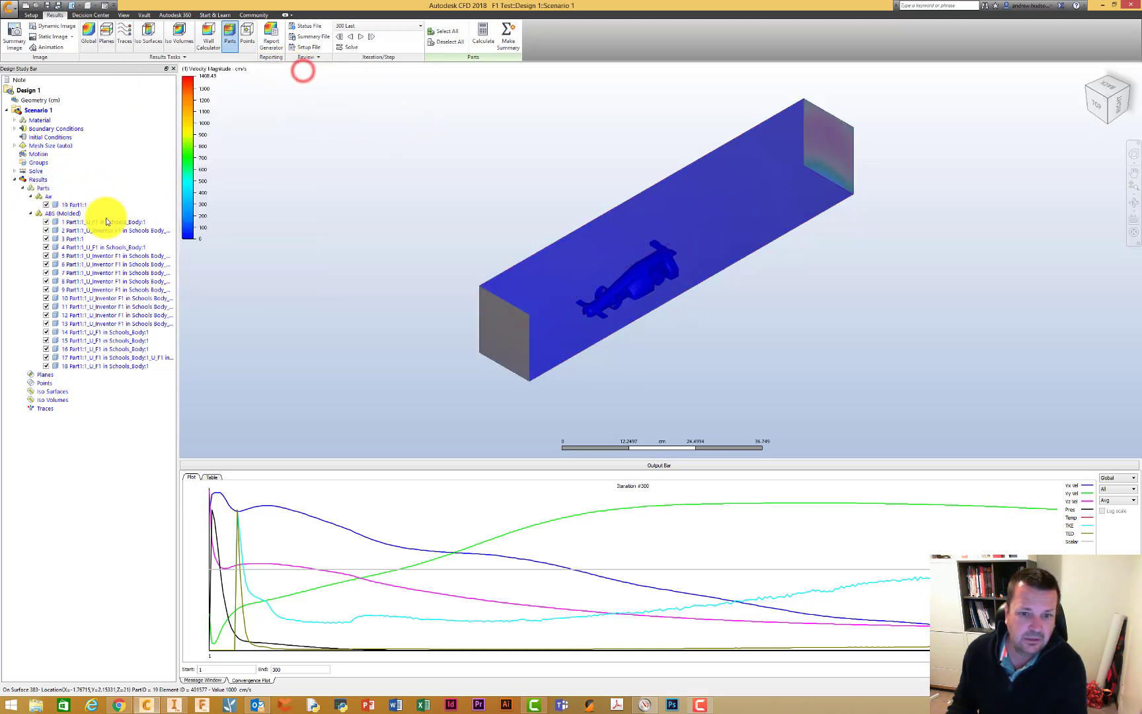
Step: Display the Air part as an outline, close the Parts dialog, and collapse the Air and ABS (Molded) part lists
right_click(44, 197)
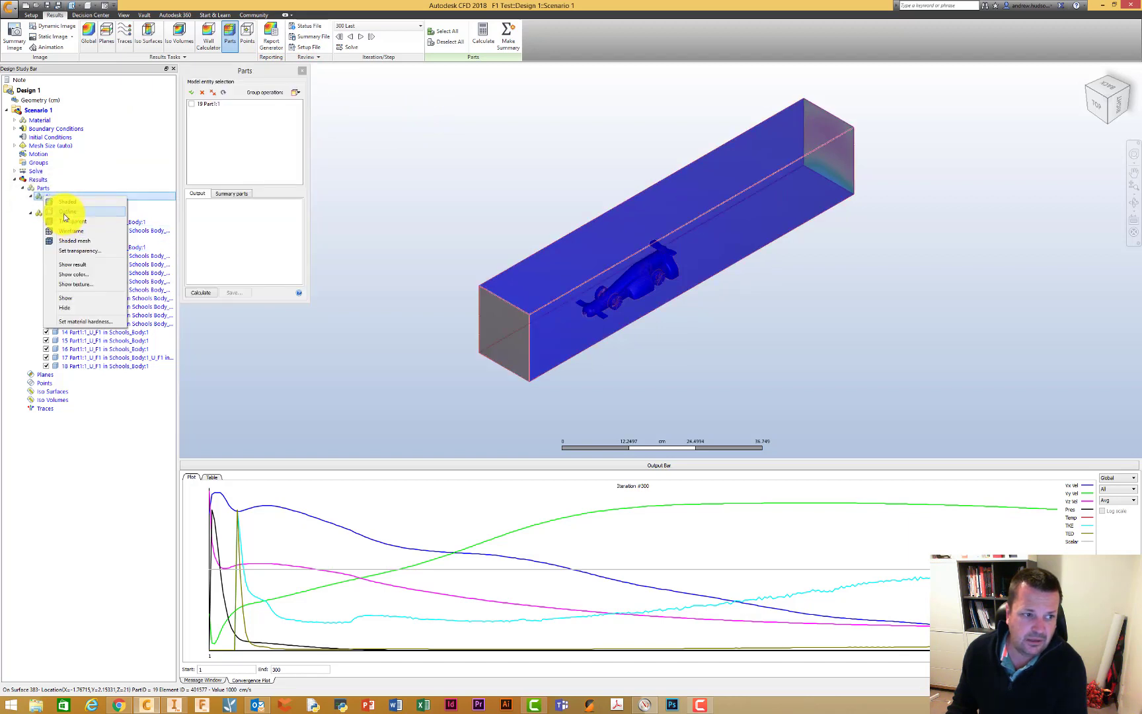
click(66, 211)
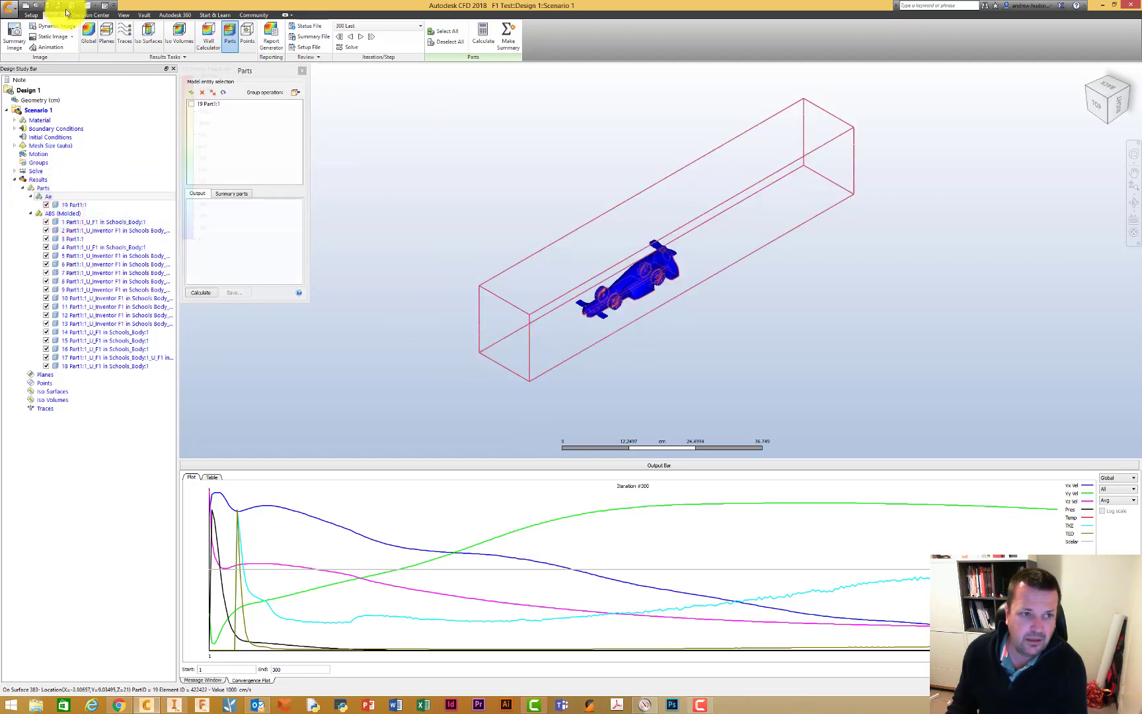
click(302, 70)
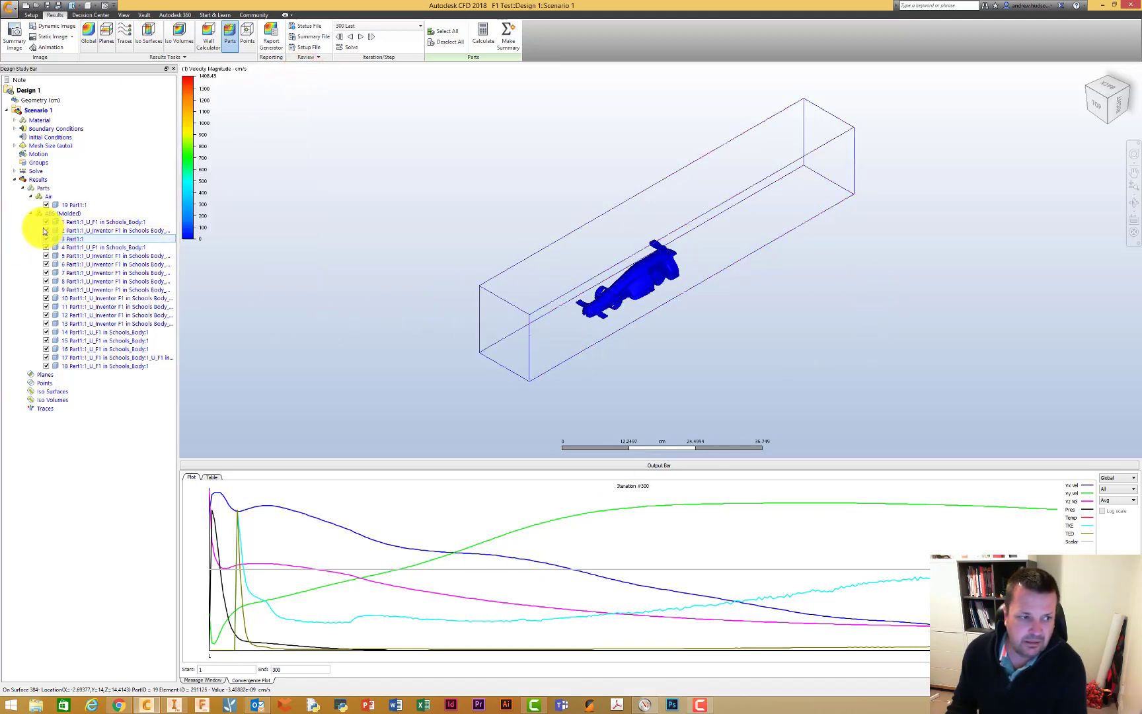
click(30, 196)
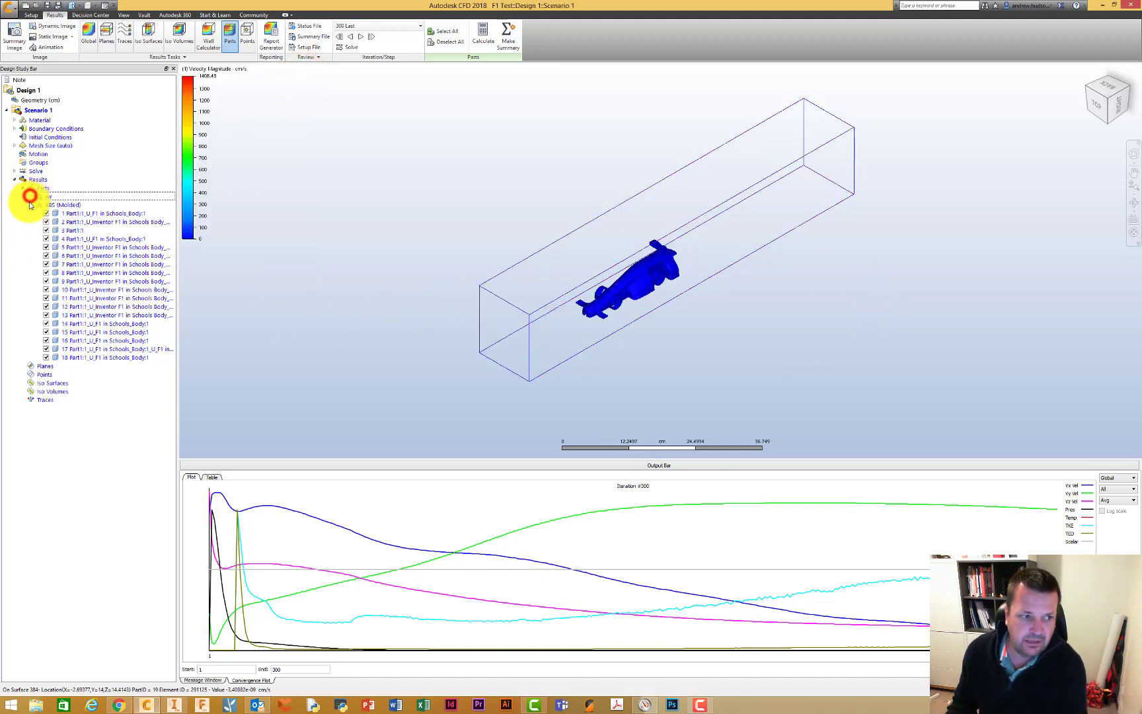
click(31, 204)
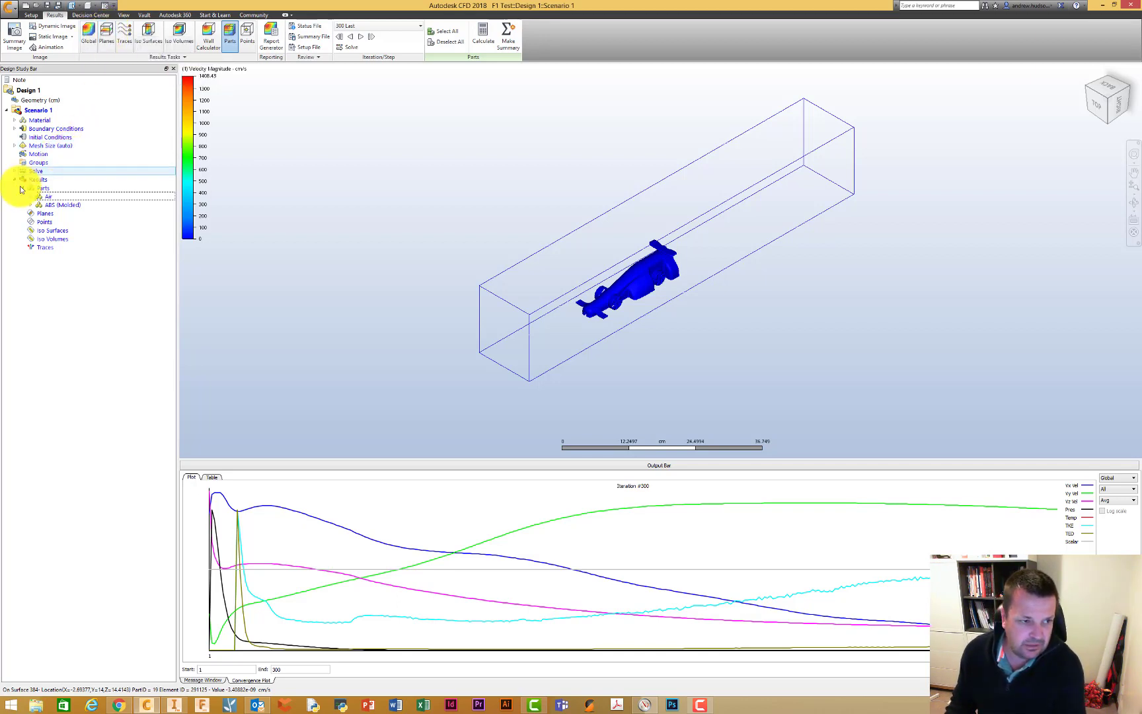
Step: Add a velocity magnitude results plane cutting lengthwise through the middle of the air volume and car
click(107, 31)
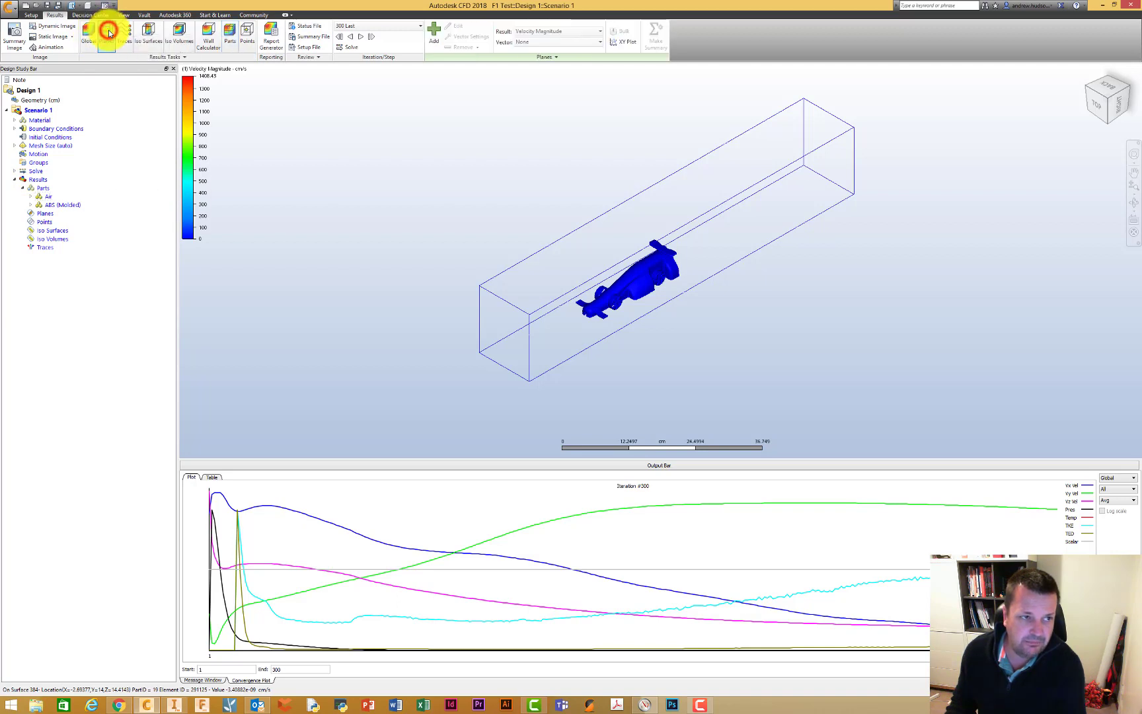
click(434, 35)
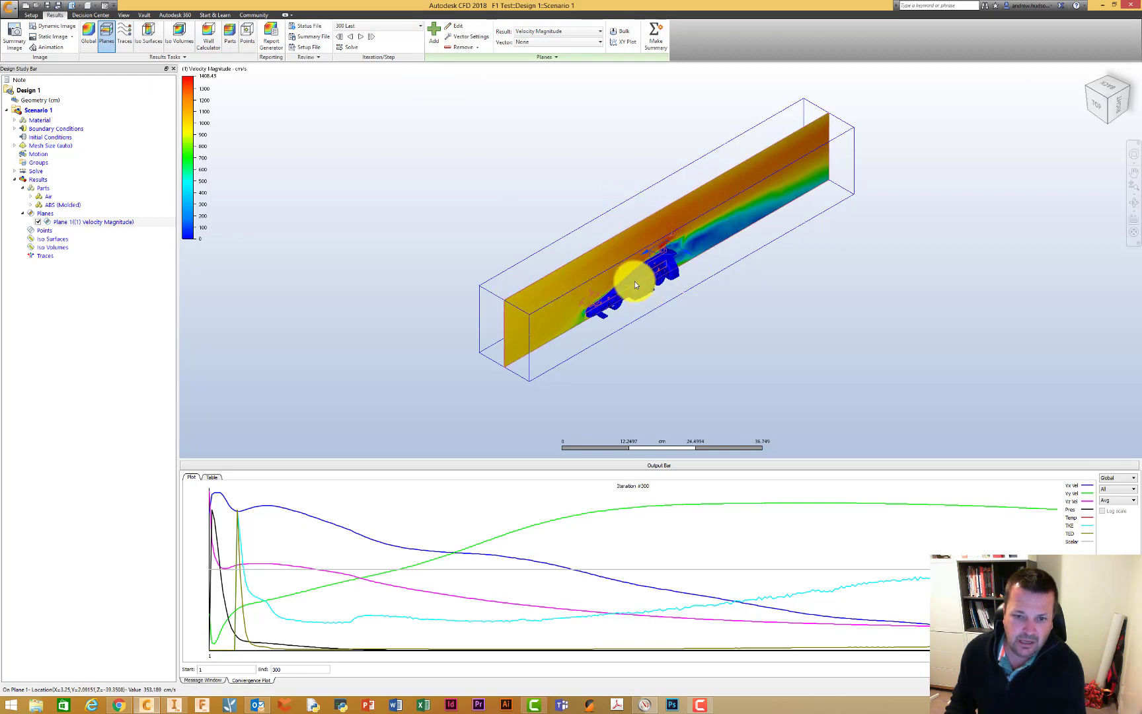
scroll(634, 281, up, 3)
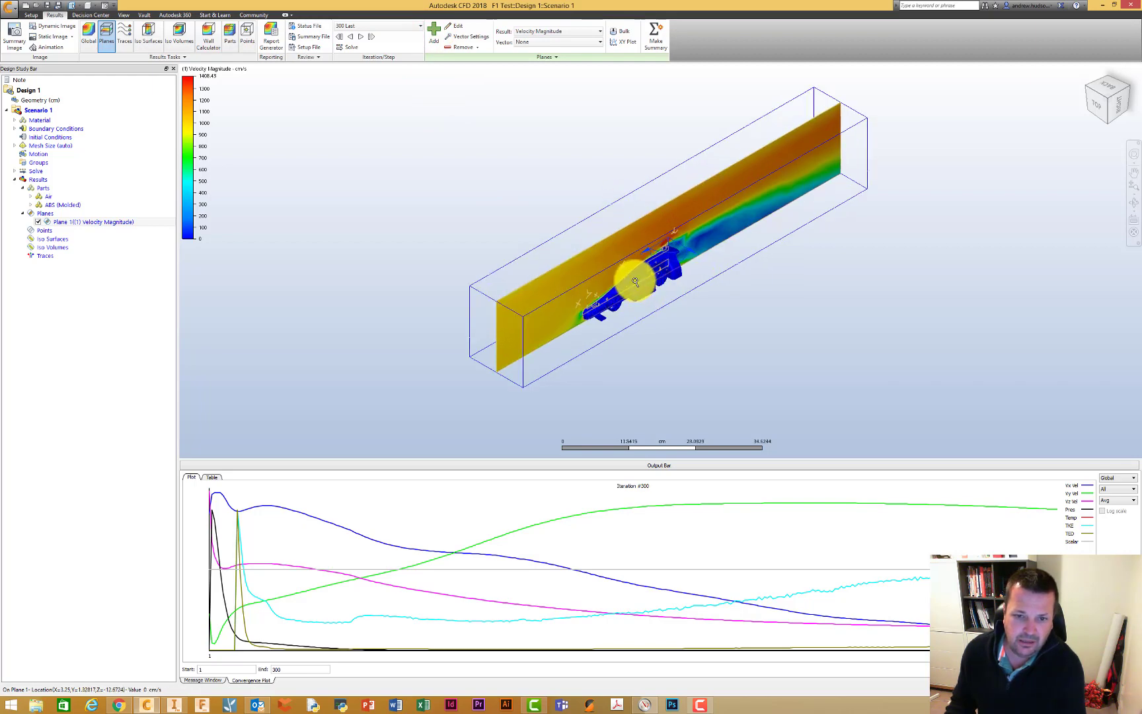
Step: Examine the velocity magnitude around the car's nose, body and rear wing from the right-side view
click(1111, 101)
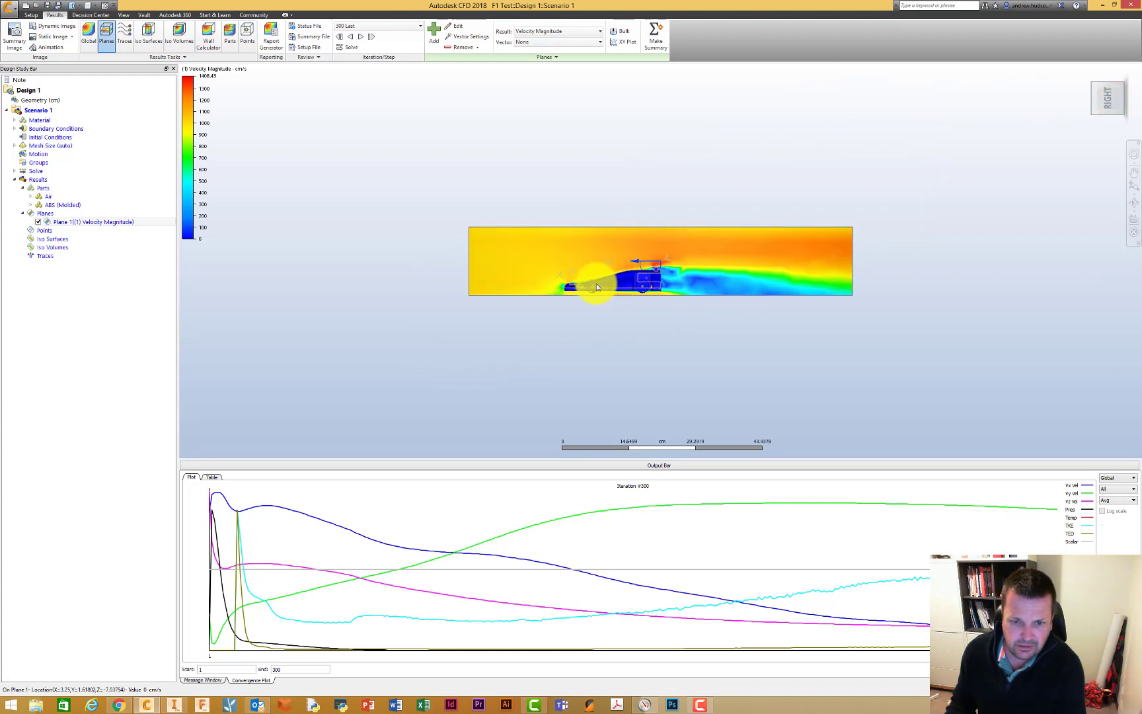
scroll(594, 259, up, 5)
scroll(593, 258, up, 2)
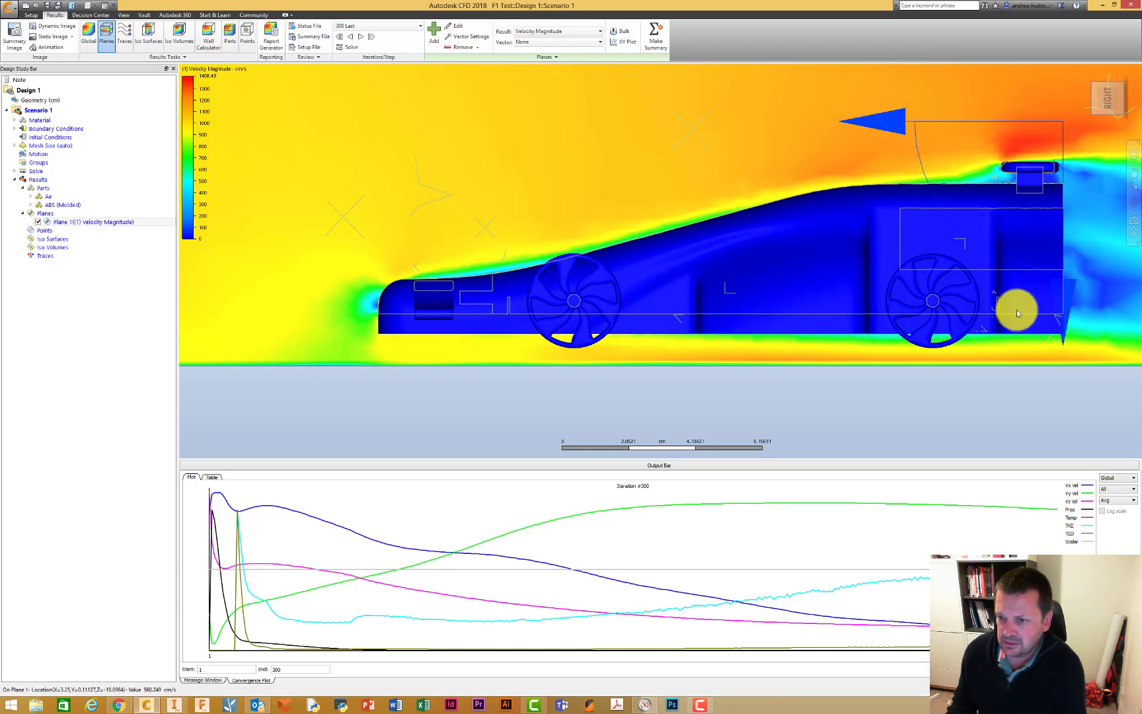
mouse_move(1103, 90)
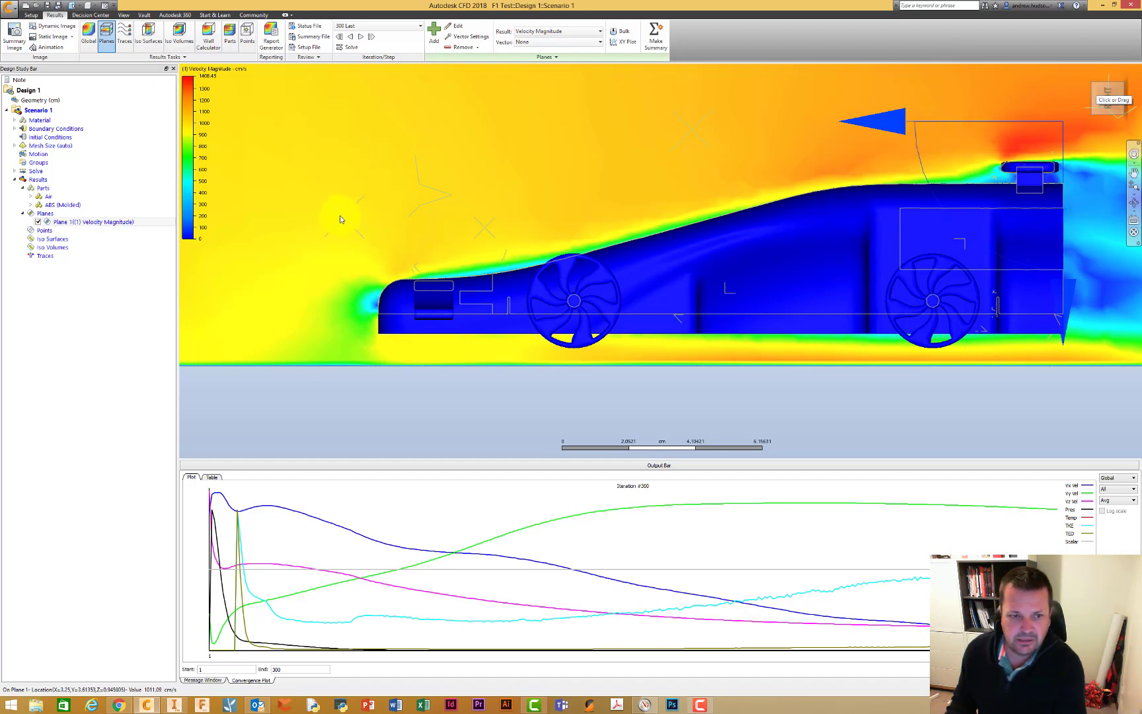
click(1094, 88)
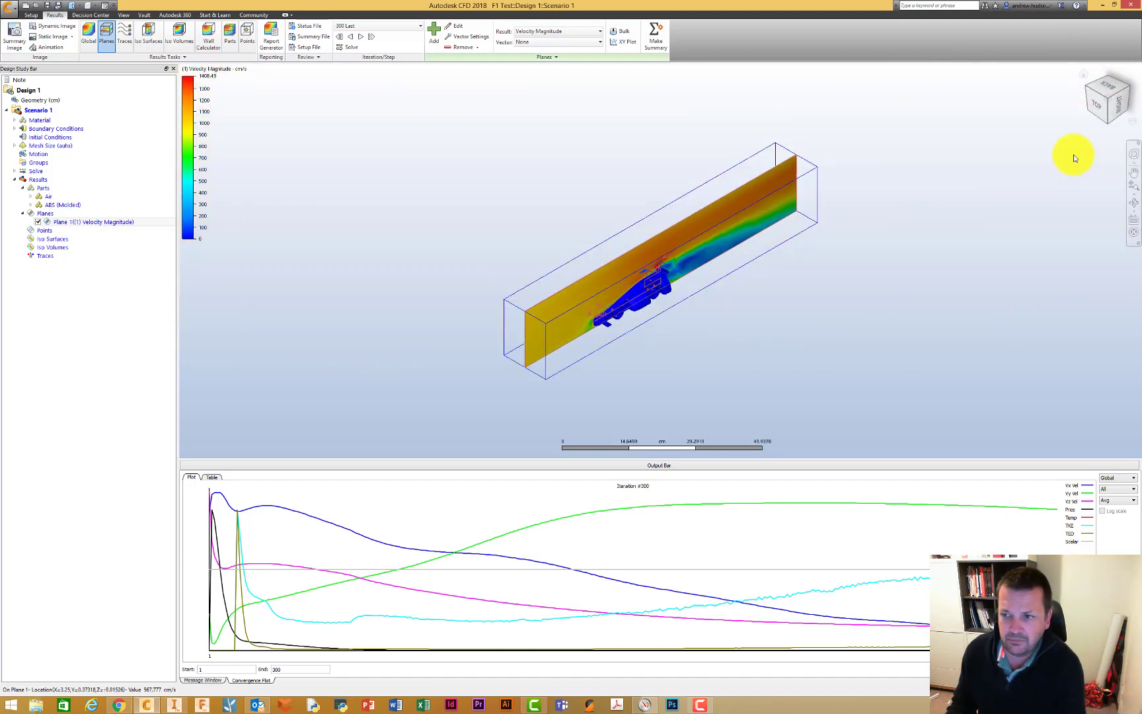
Step: Examine the velocity distribution in the wake from the car's rear to the tunnel outlet in side and isometric views
click(1117, 102)
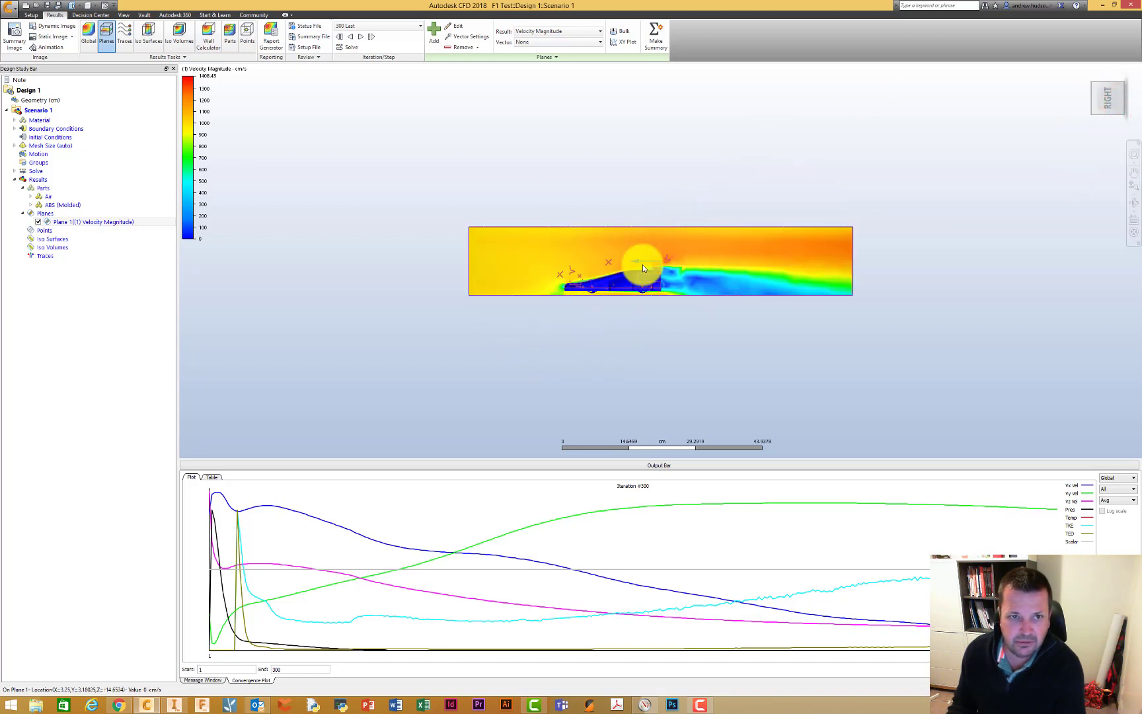
scroll(642, 264, up, 5)
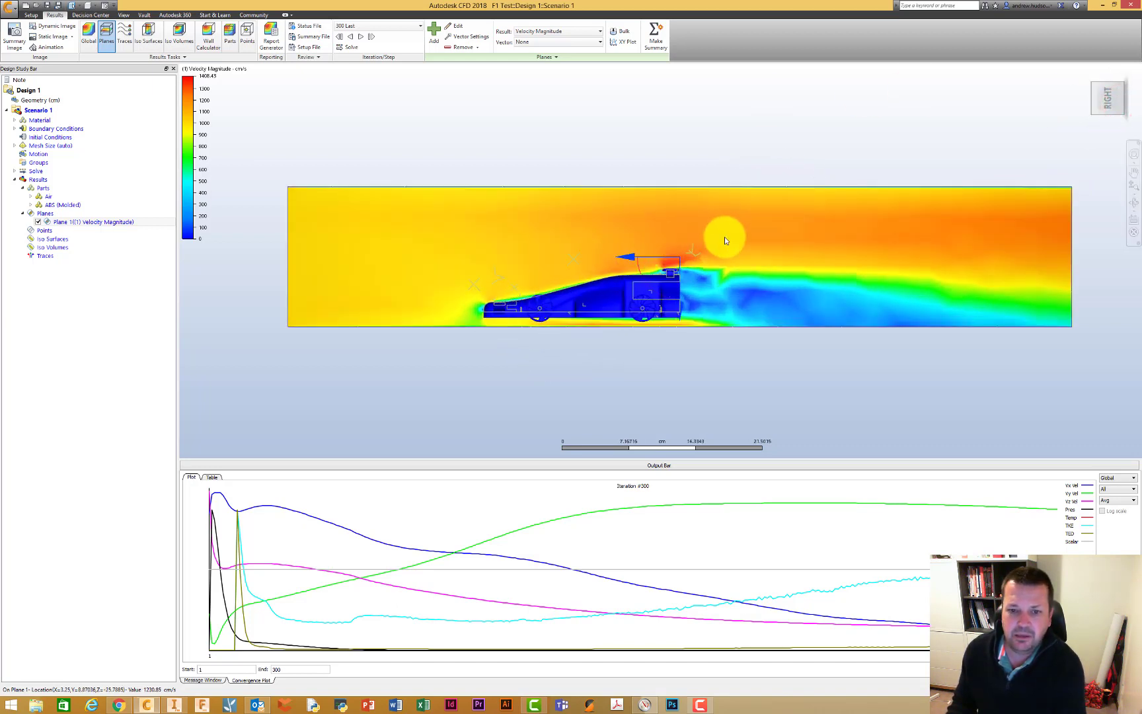
scroll(724, 236, up, 3)
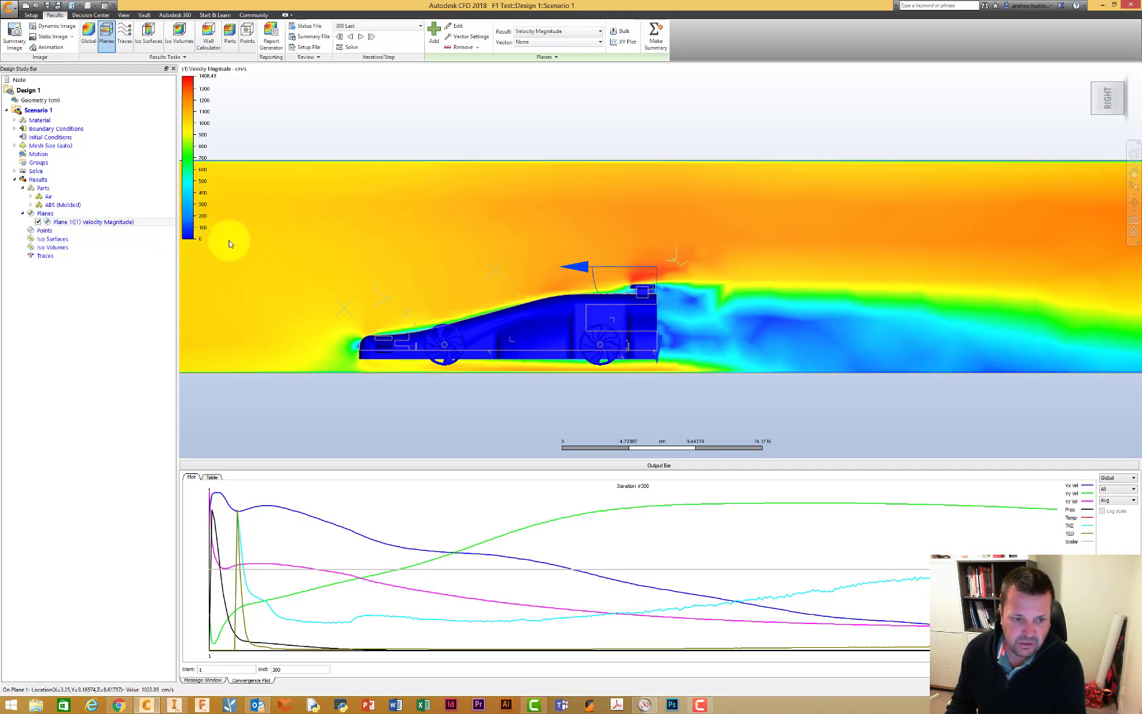
scroll(348, 345, up, 3)
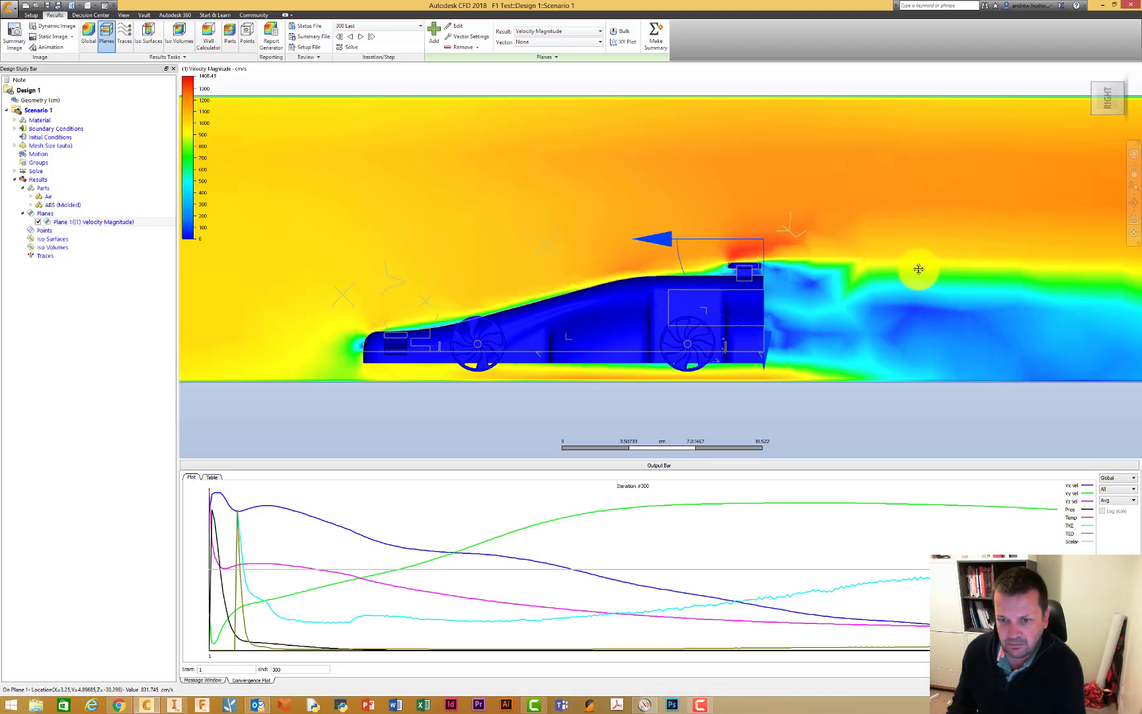
middle_drag(919, 269, 542, 241)
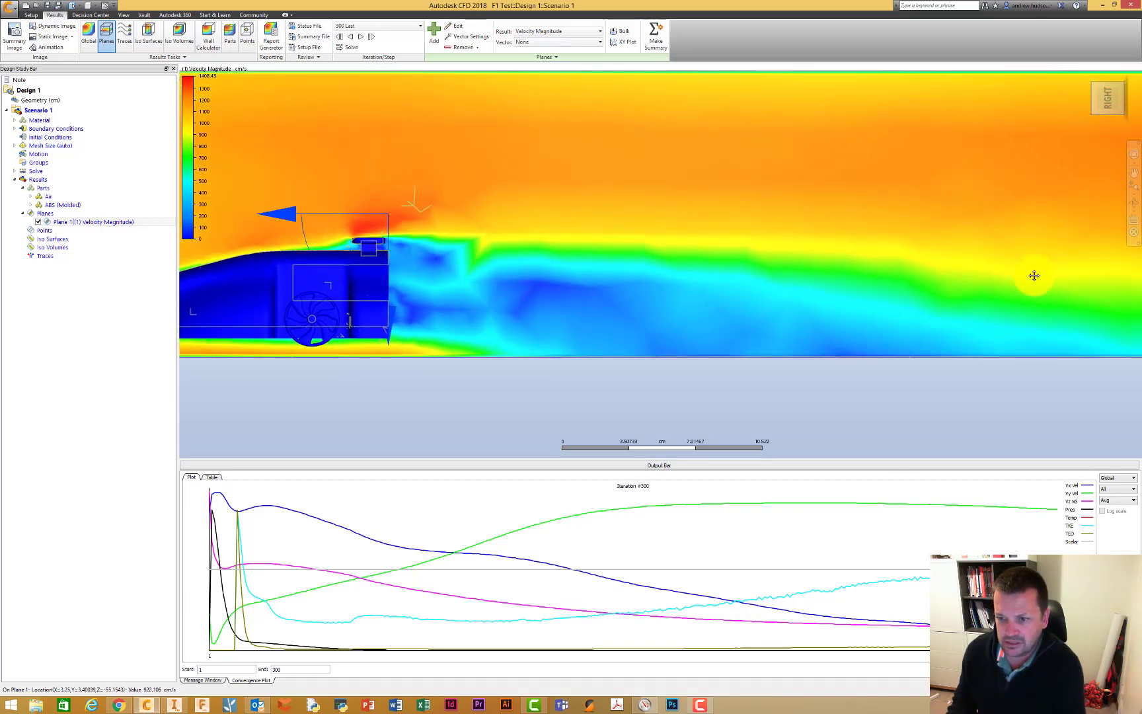
middle_drag(1035, 273, 595, 299)
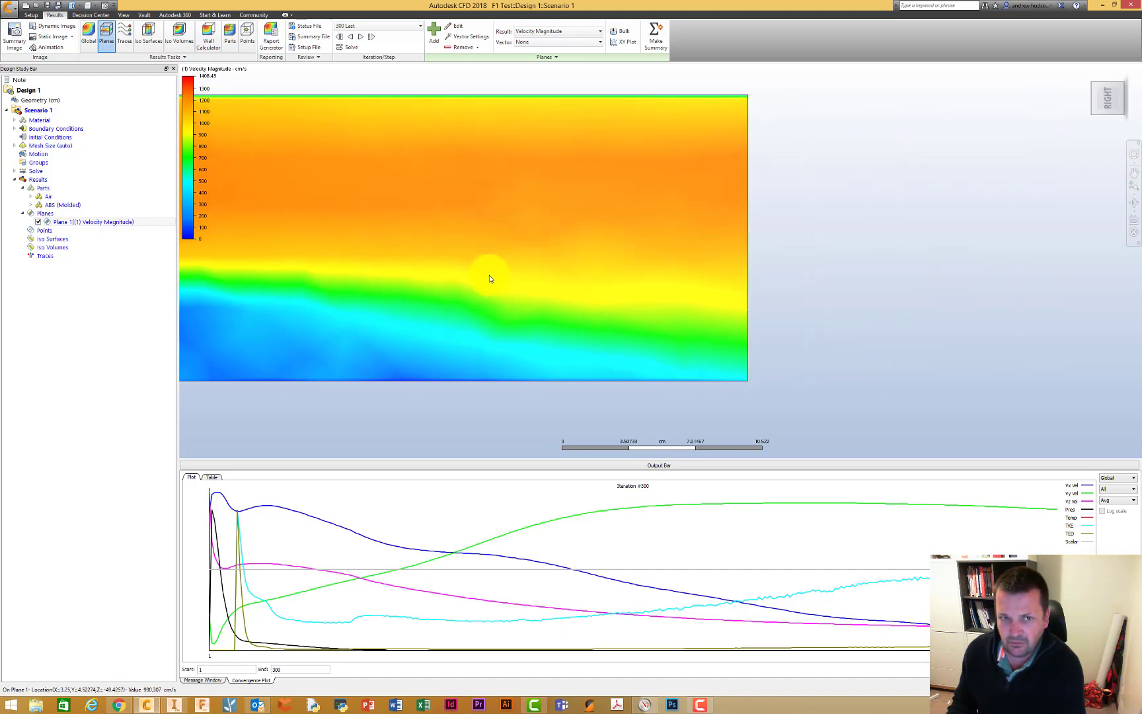
middle_drag(491, 278, 917, 271)
scroll(616, 284, down, 5)
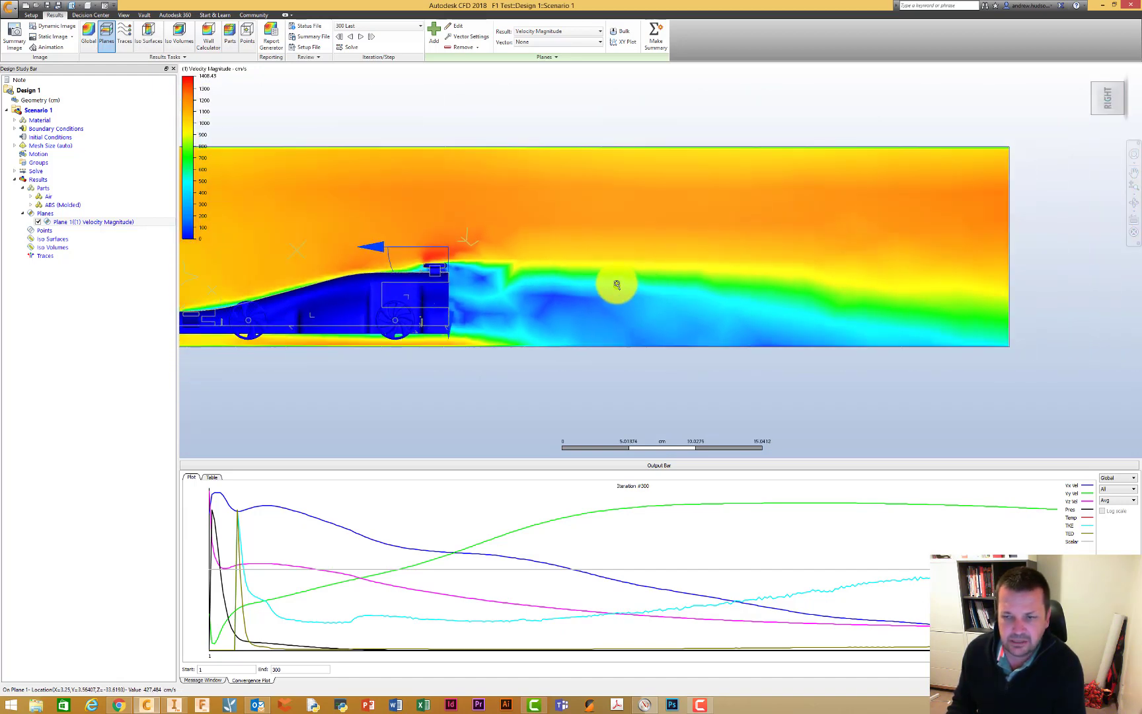
click(1095, 86)
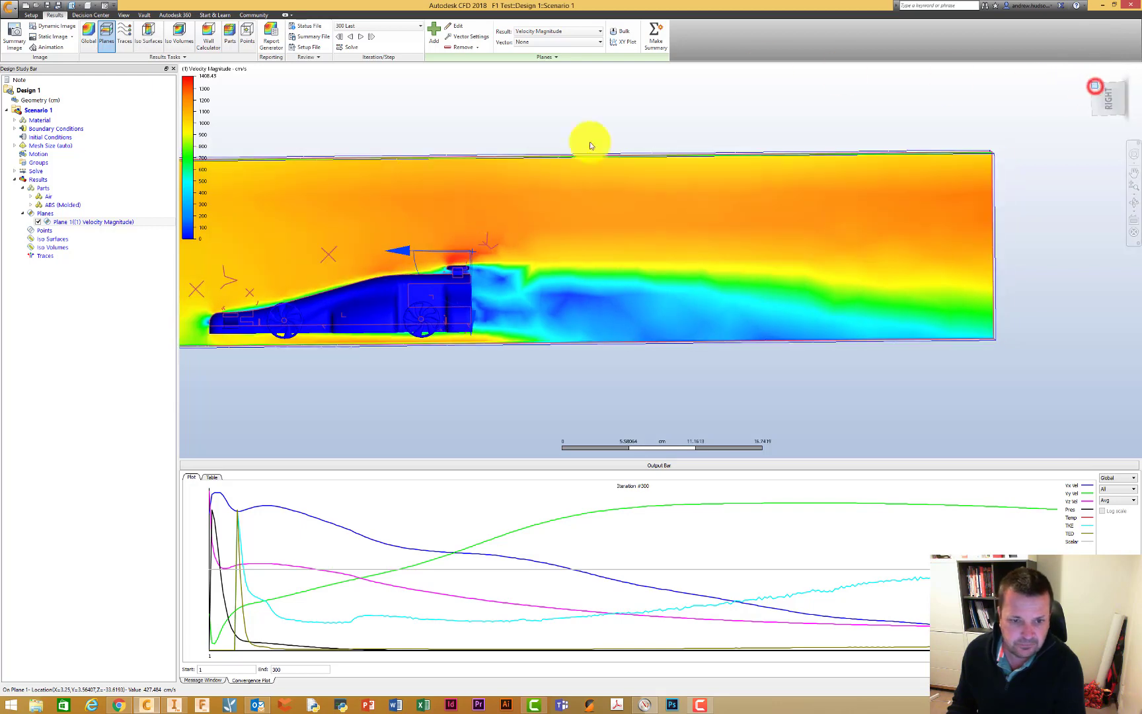
scroll(642, 282, up, 5)
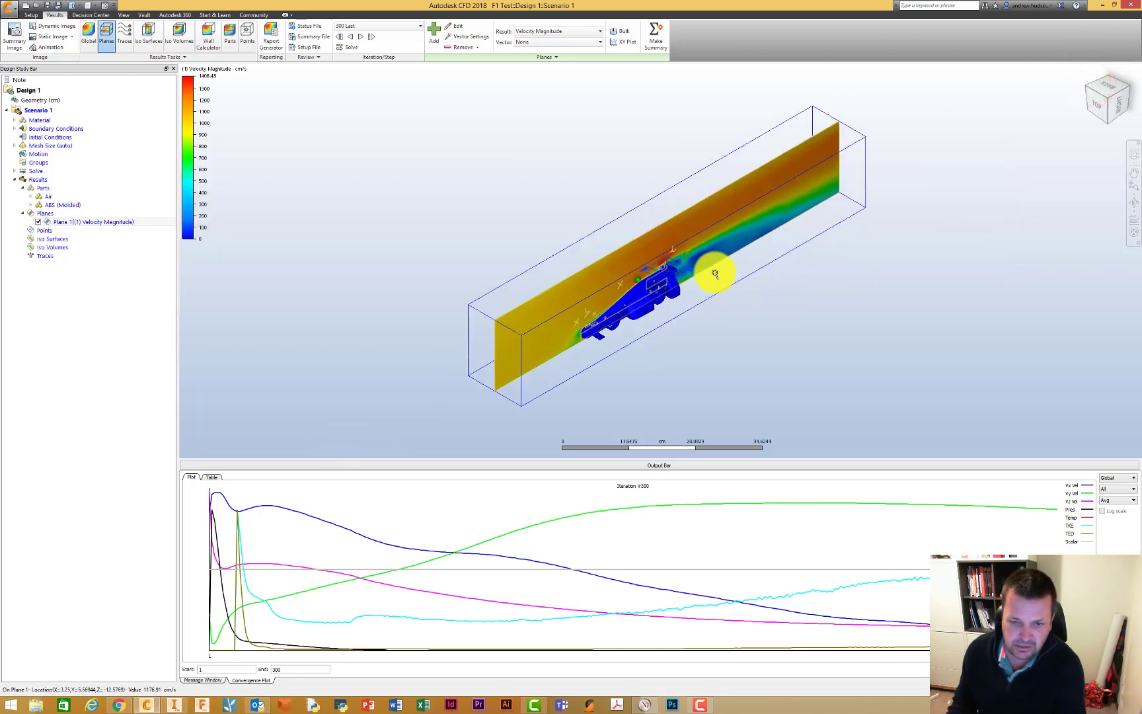
scroll(832, 268, down, 1)
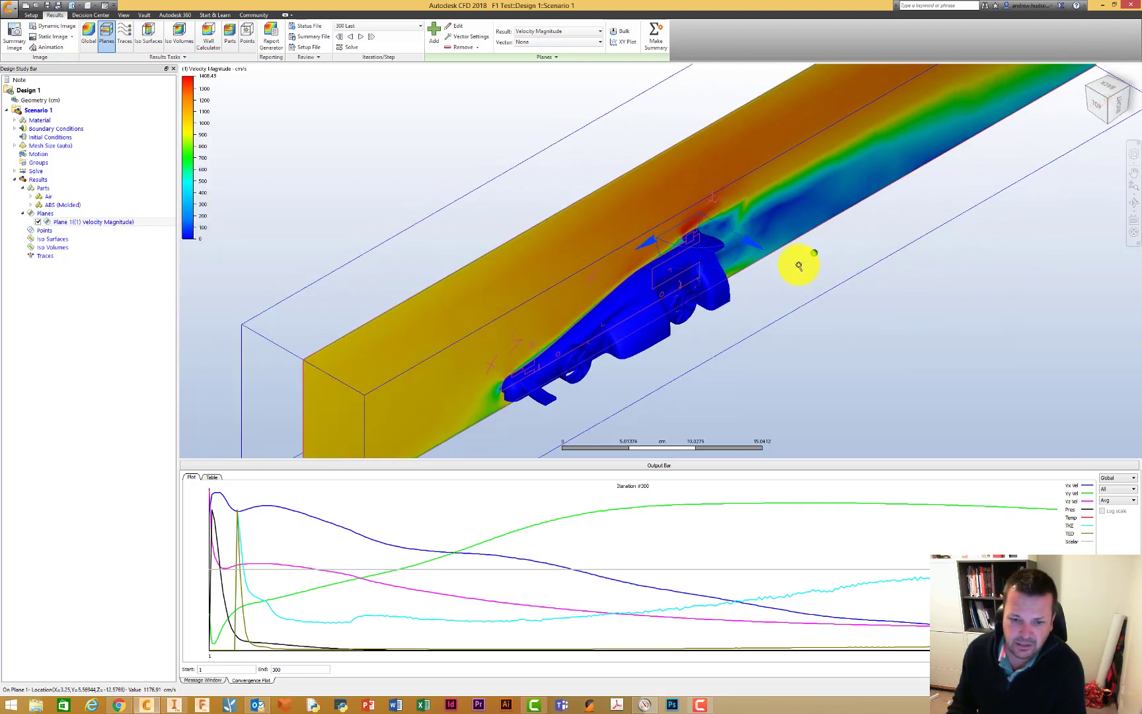
Step: Collapse the output bar and move the results plane sideways through the wheels and side pod, to about X = 4.82 cm
click(654, 466)
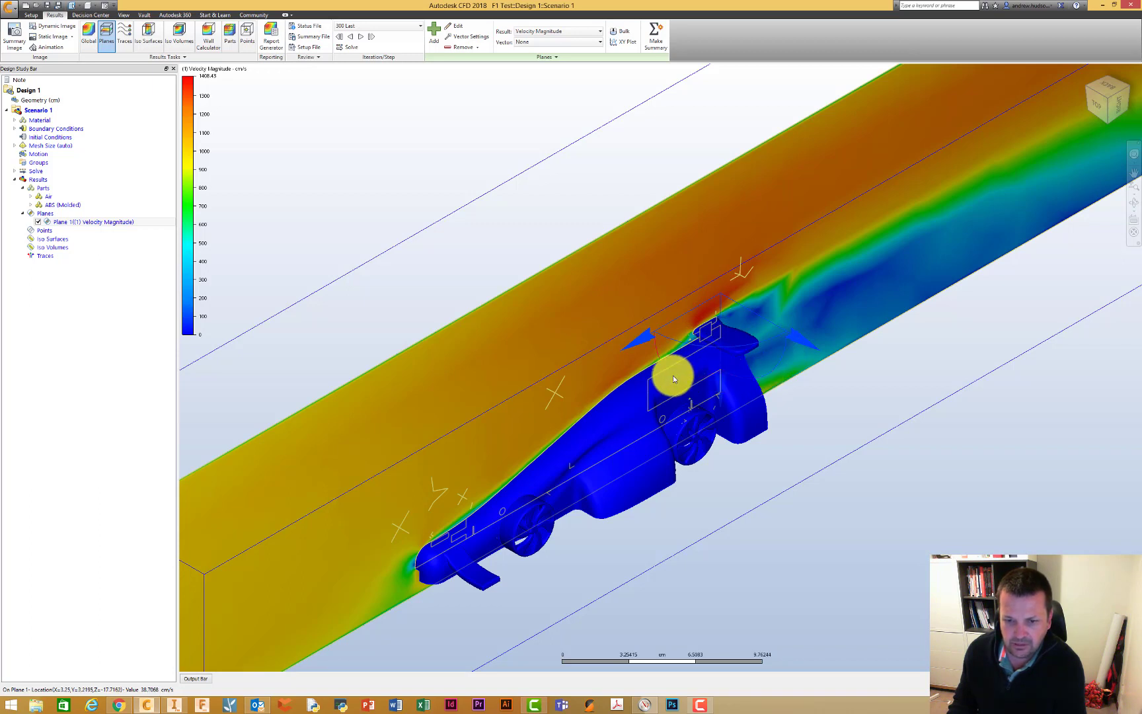
click(747, 307)
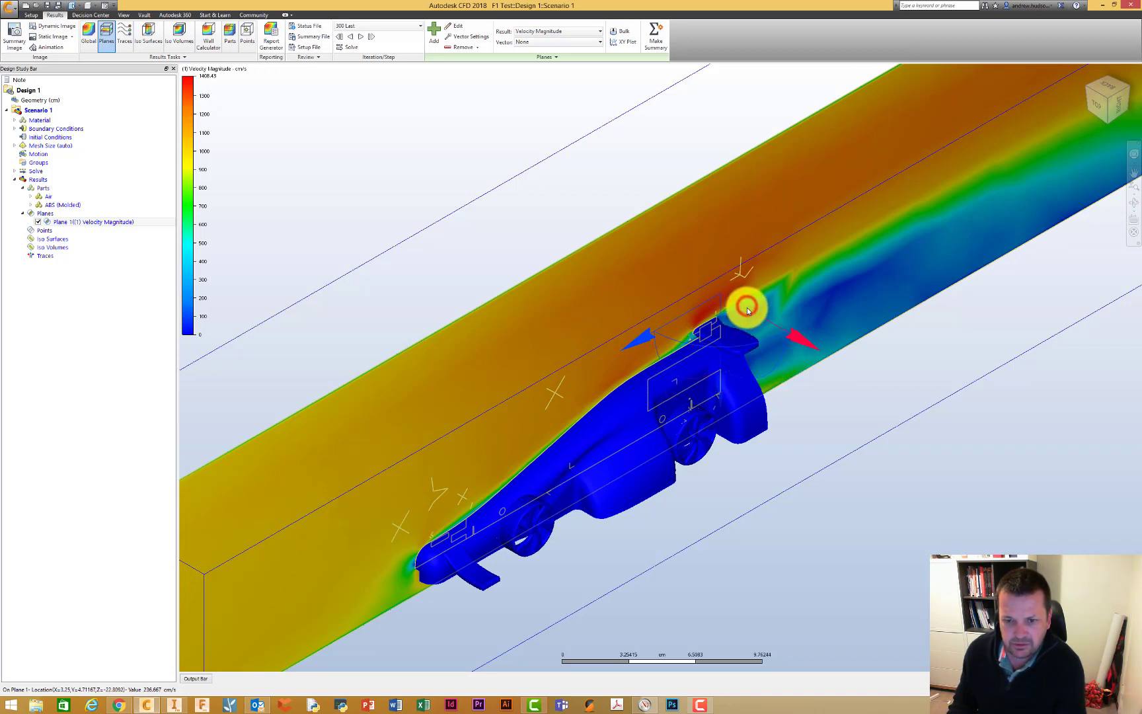
drag(746, 306, 756, 327)
drag(756, 326, 761, 336)
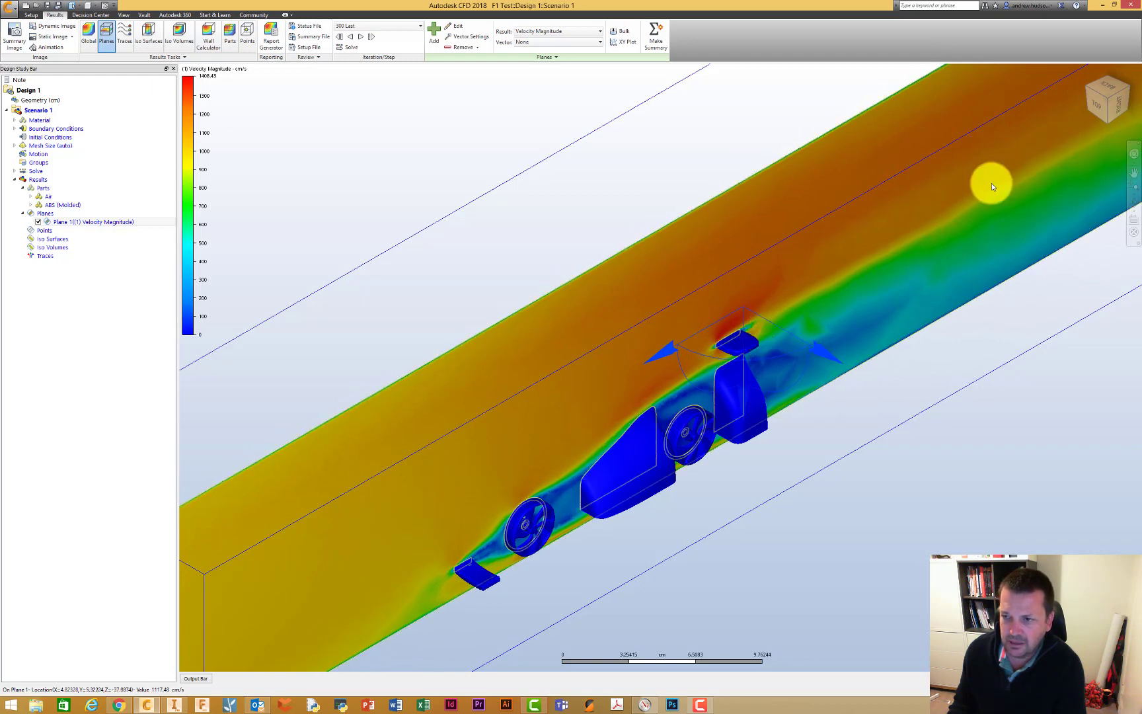
Step: Examine the slice through the wheels from the side and move the results plane further outward to about X = 5.07 cm
click(1118, 109)
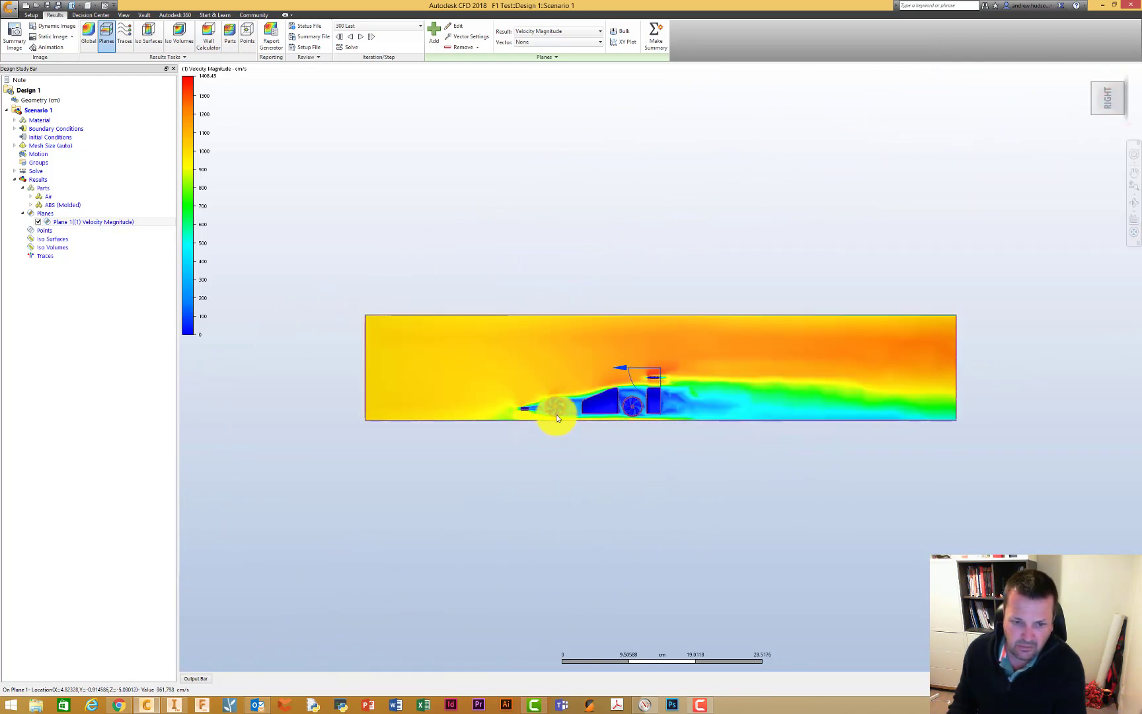
scroll(555, 408, up, 8)
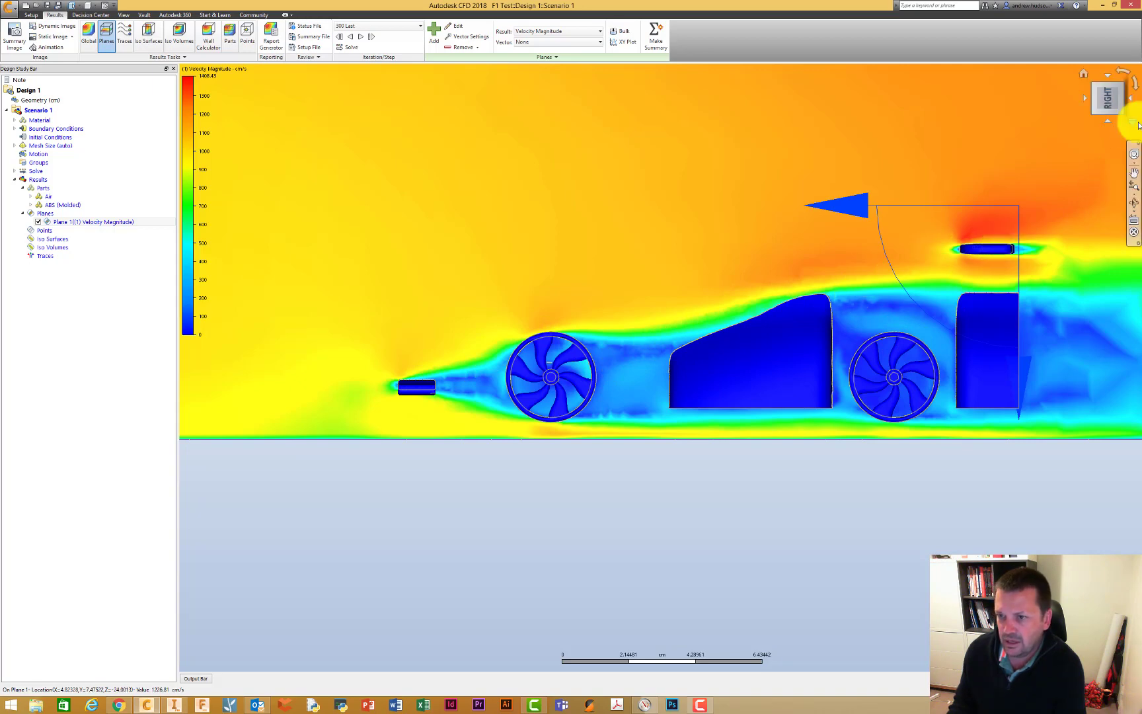
click(1094, 82)
scroll(632, 407, up, 8)
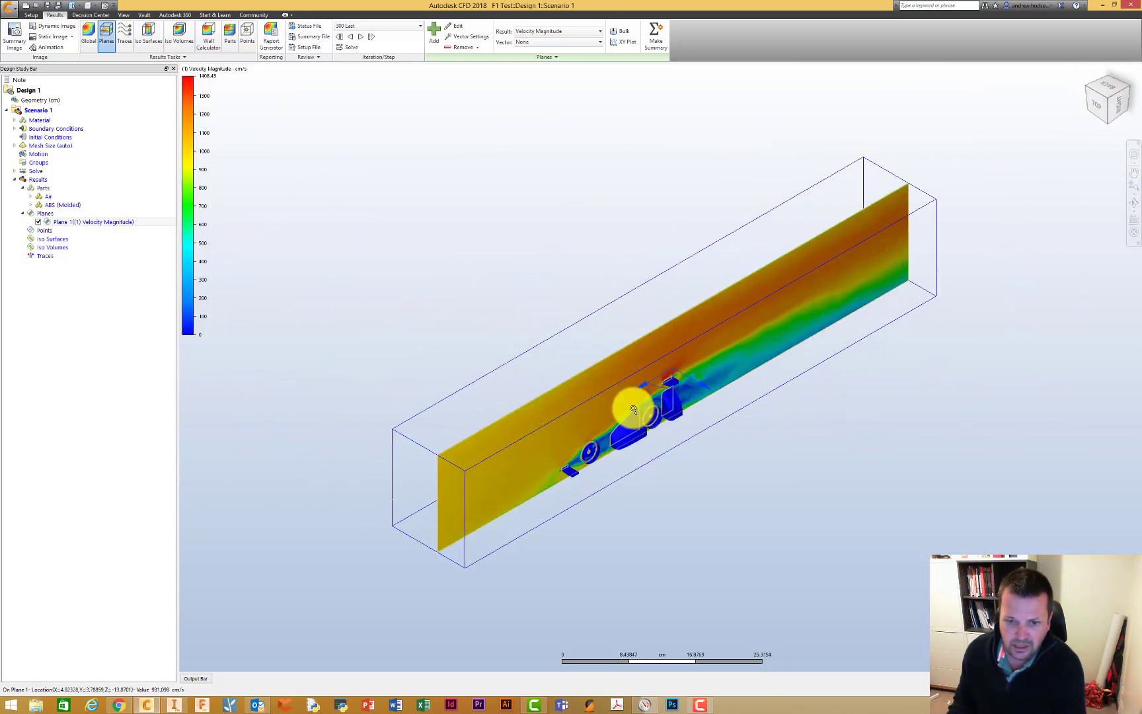
scroll(754, 399, up, 4)
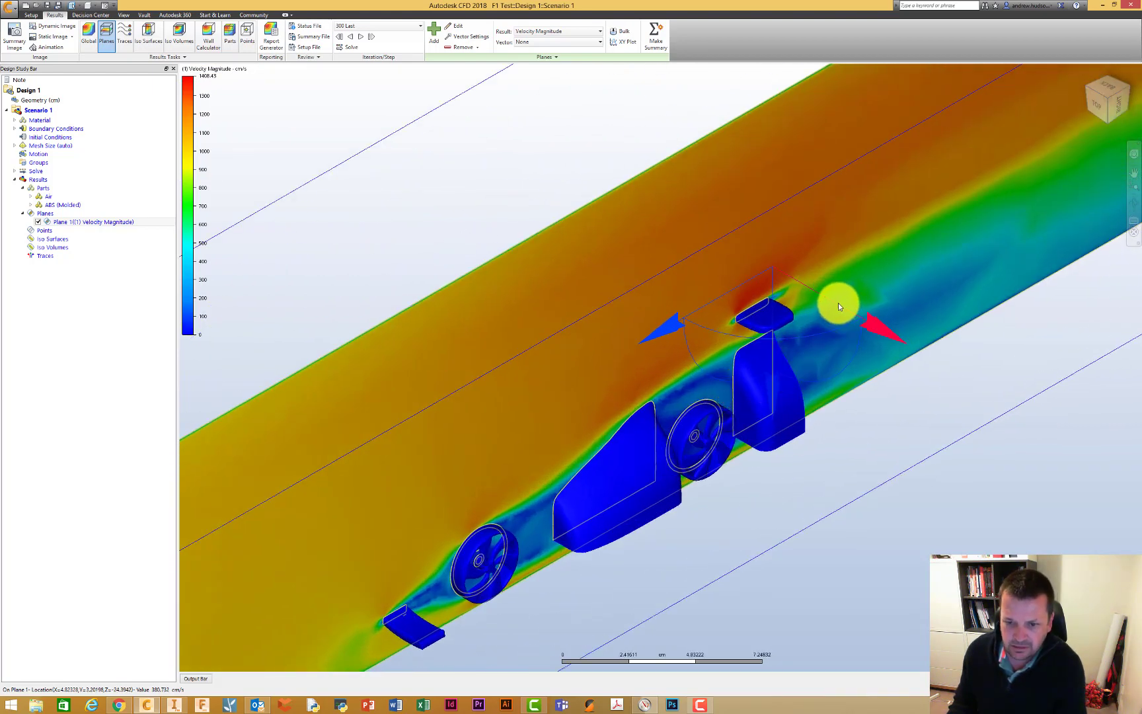
drag(838, 303, 842, 308)
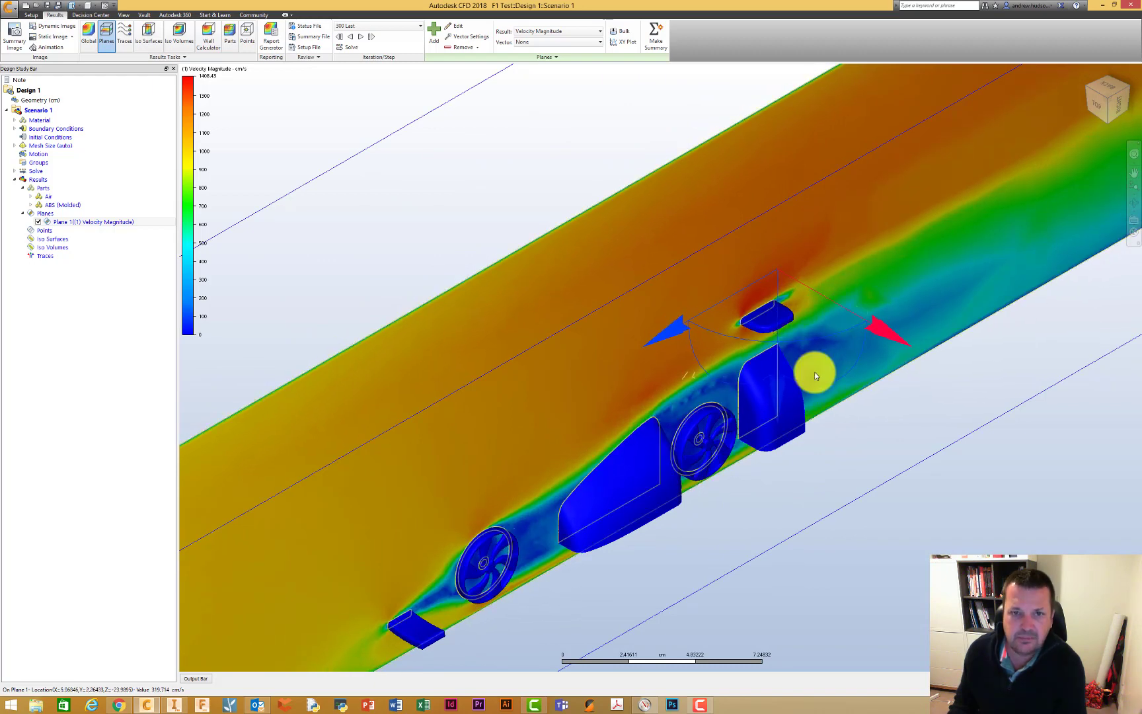
scroll(368, 106, down, 4)
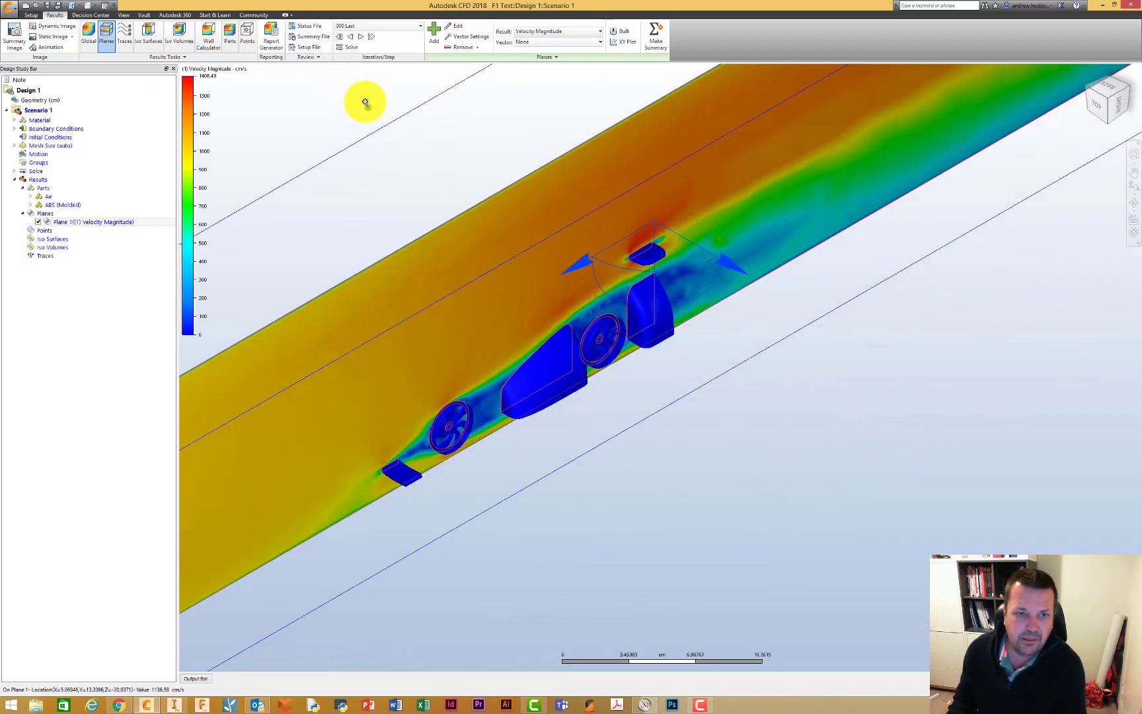
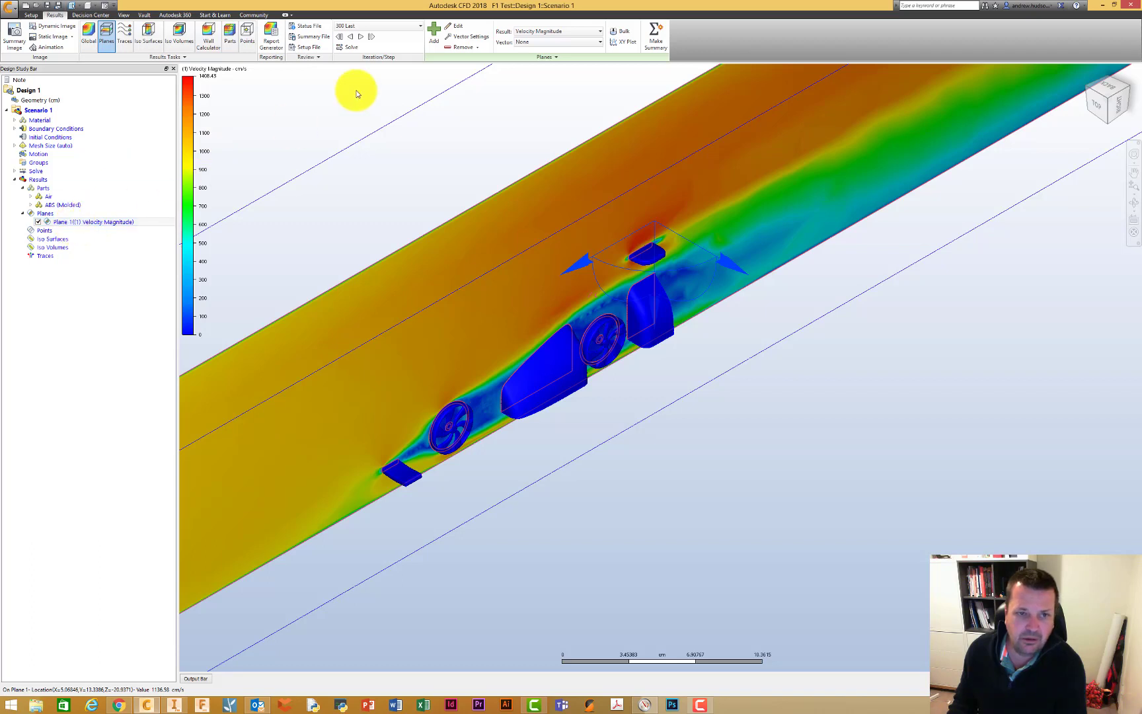
Step: Add a second velocity magnitude results plane and check where it cuts the car from above
click(435, 35)
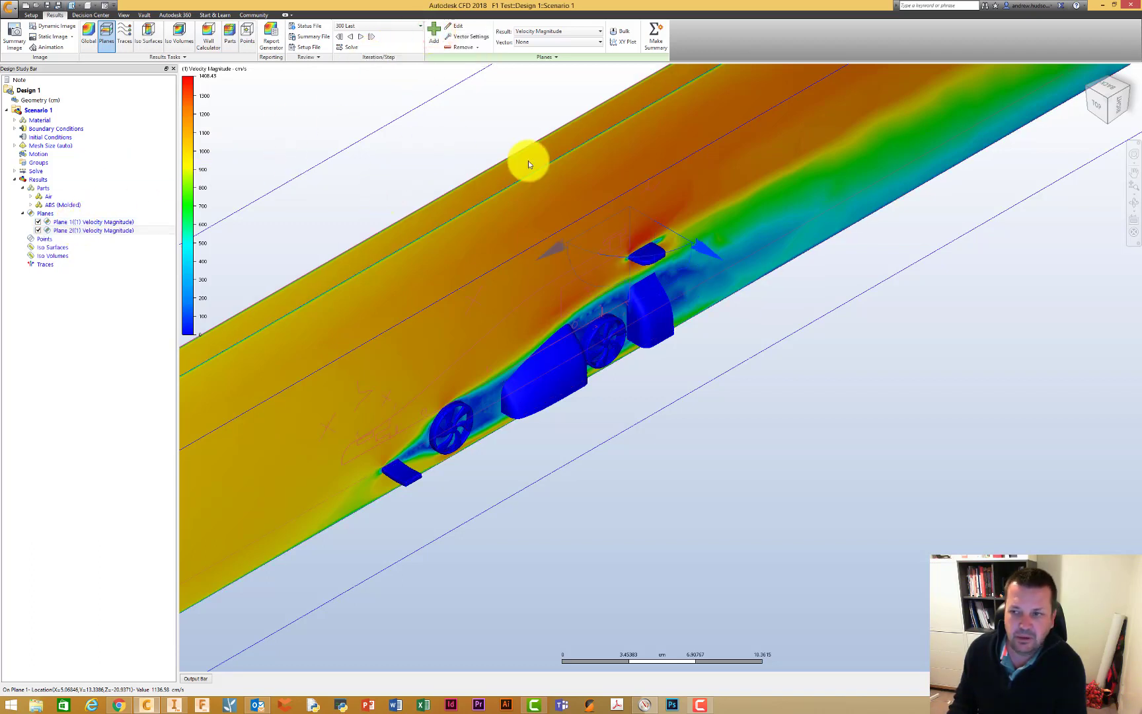
click(68, 221)
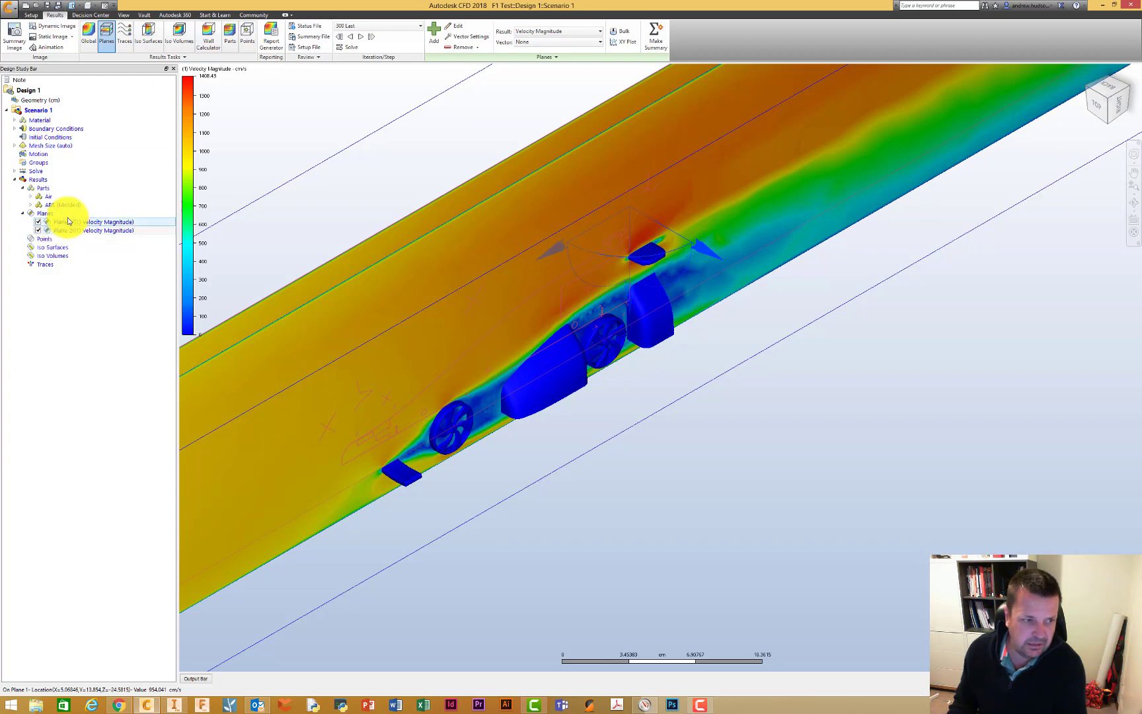
click(74, 230)
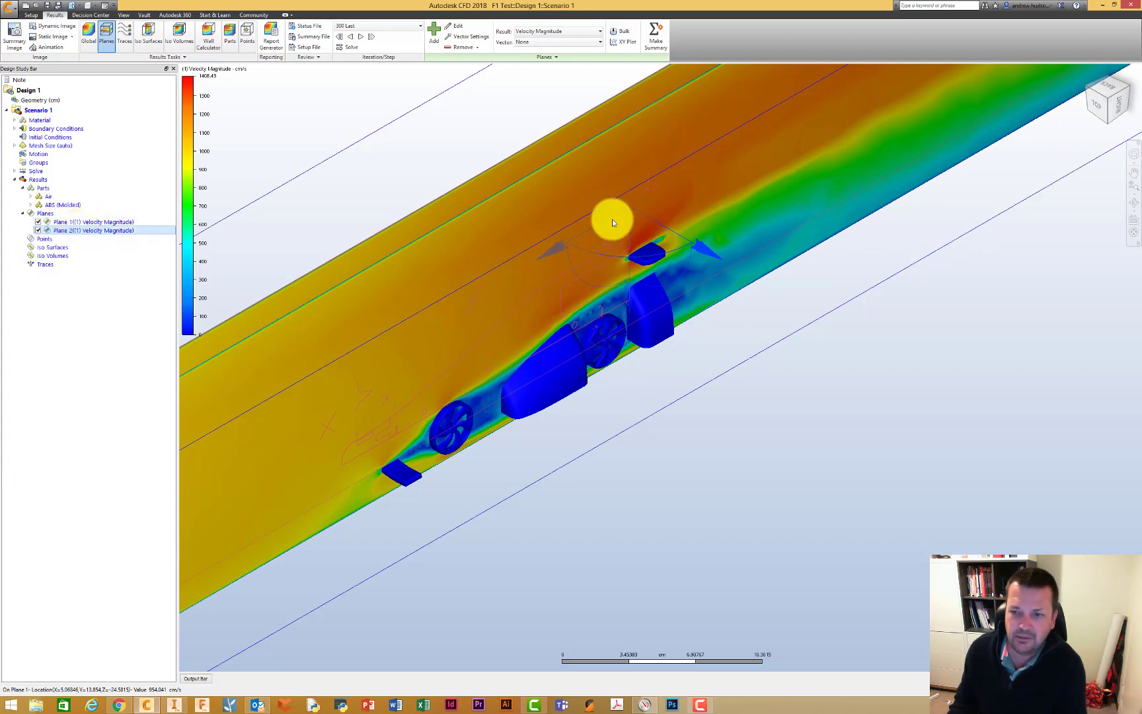
click(1094, 92)
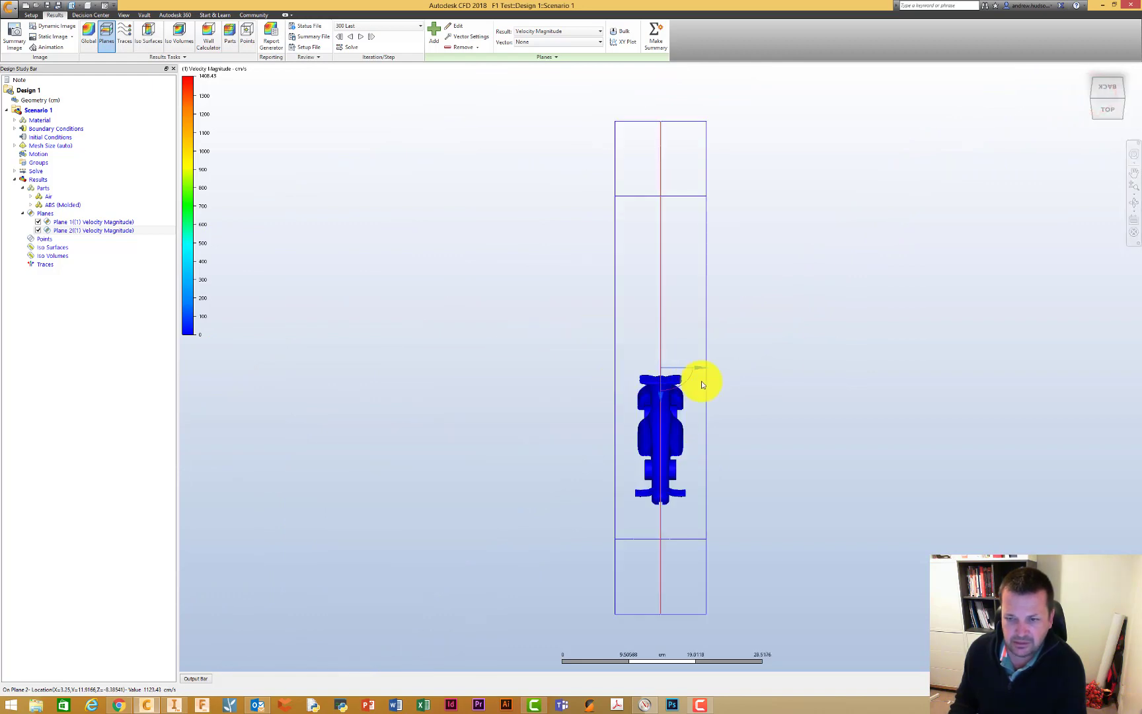
mouse_move(1122, 99)
mouse_down()
mouse_move(1094, 92)
mouse_move(1096, 63)
mouse_move(1113, 50)
mouse_move(1055, 76)
mouse_move(1117, 97)
mouse_up()
Step: Hide Plane 1 and leave only Plane 2 displayed in the results
click(37, 230)
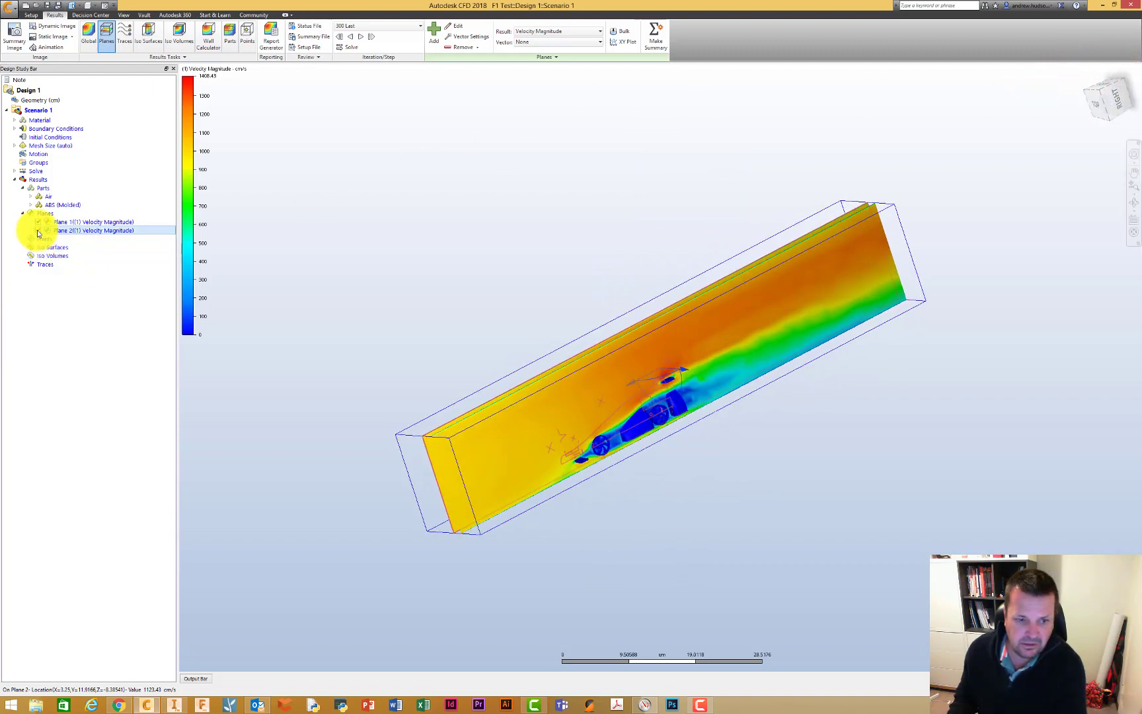
click(37, 231)
click(37, 223)
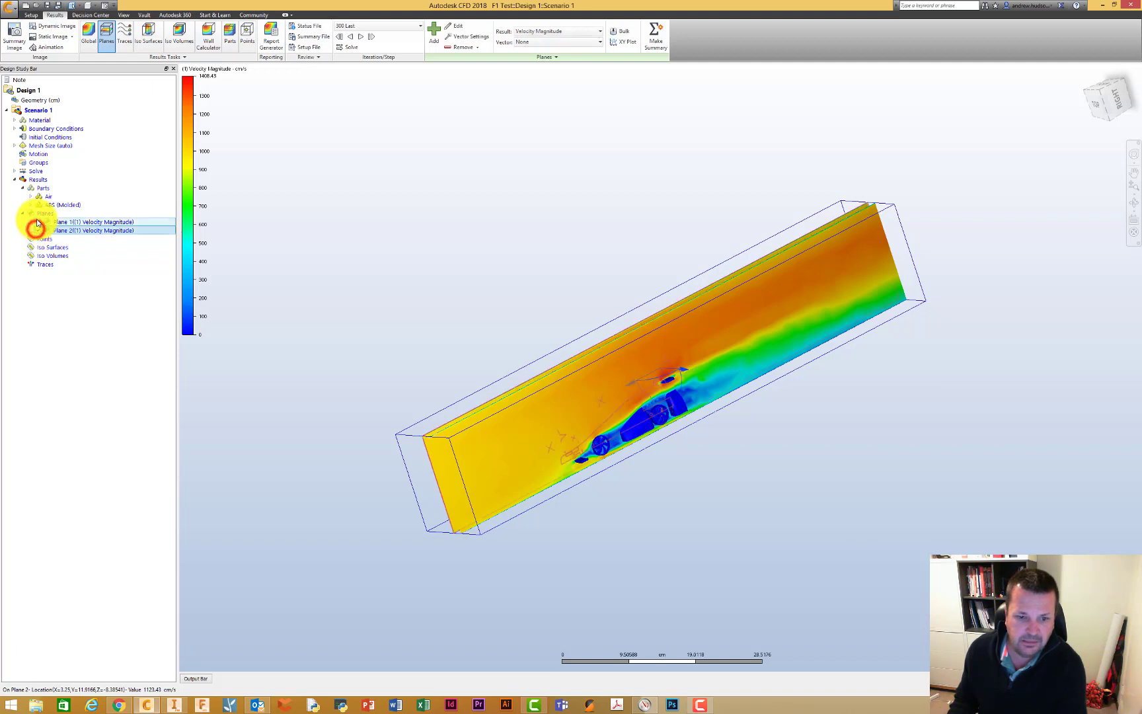
click(37, 222)
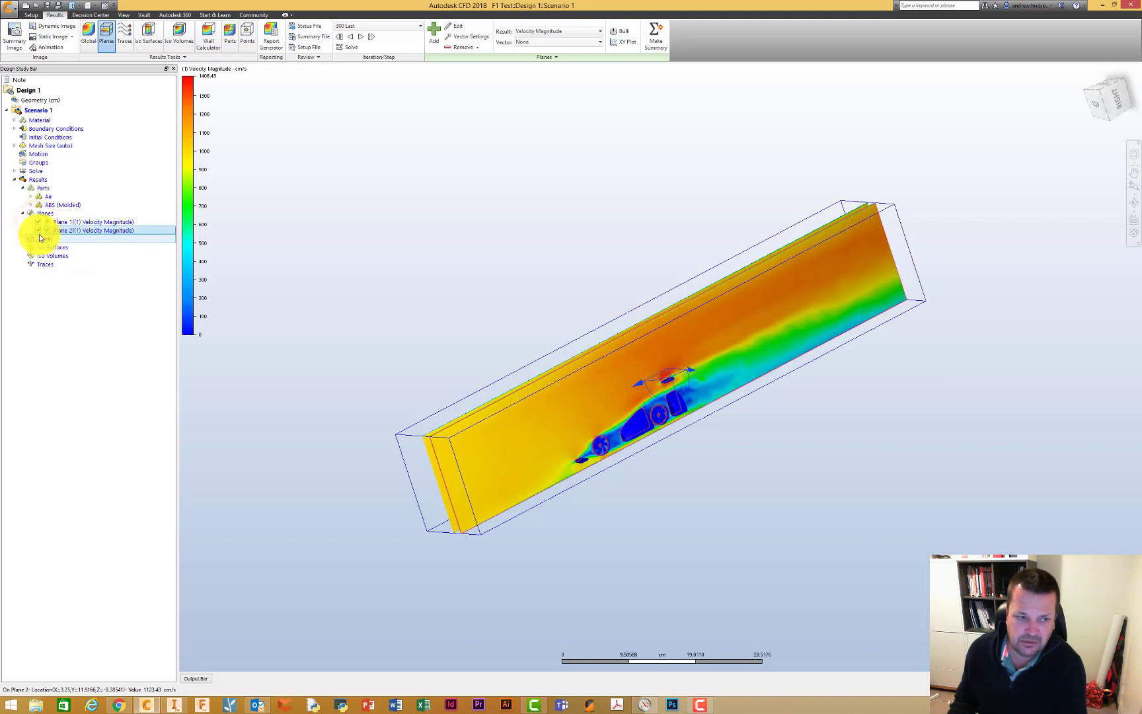
click(36, 231)
click(37, 230)
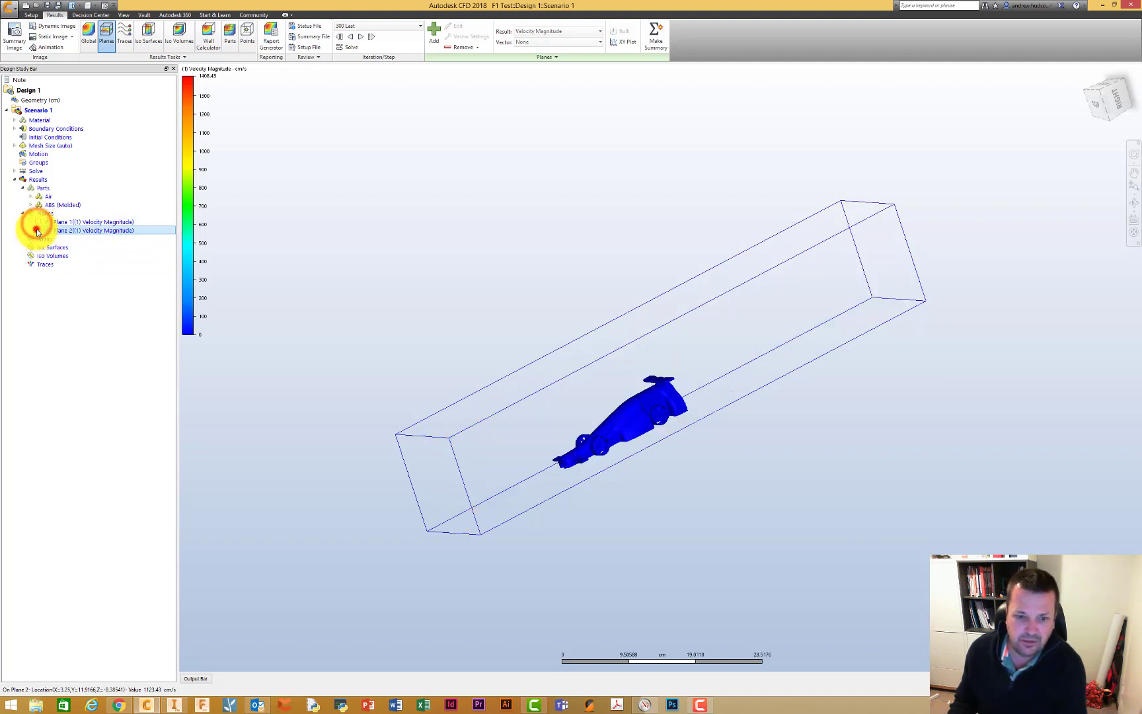
click(36, 230)
Step: Examine the centreline slice of velocity magnitude along the car and its wake from the right side
click(1116, 98)
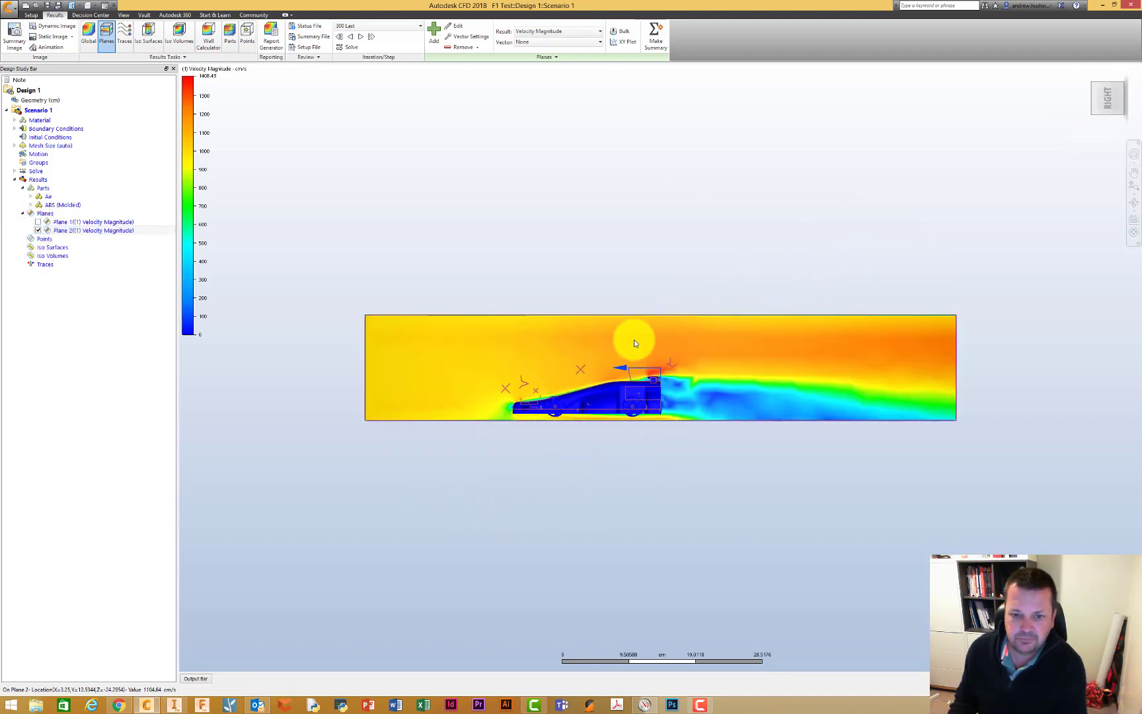
scroll(620, 357, up, 5)
scroll(617, 344, up, 2)
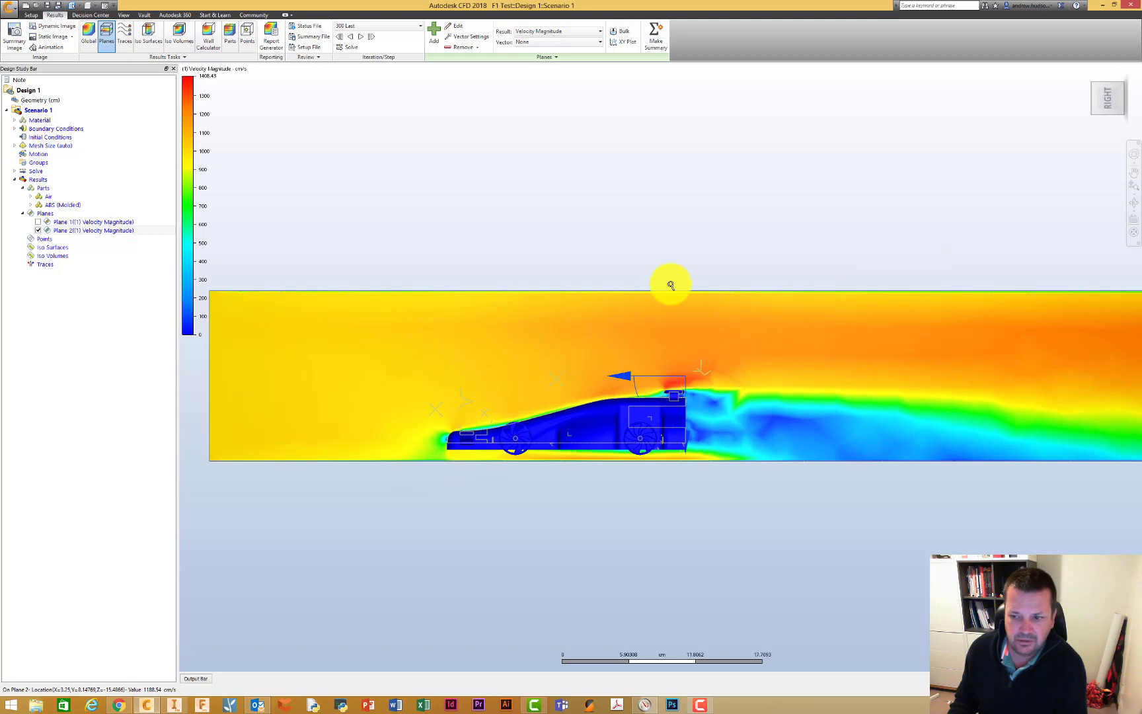
scroll(670, 284, down, 1)
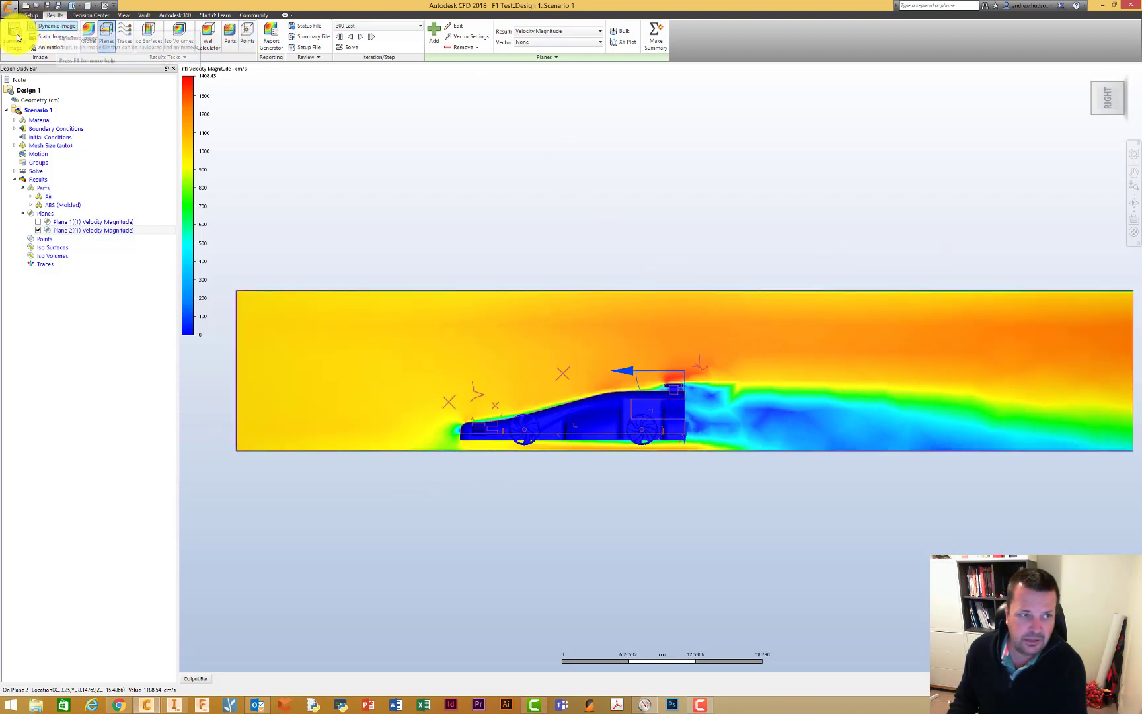
click(50, 36)
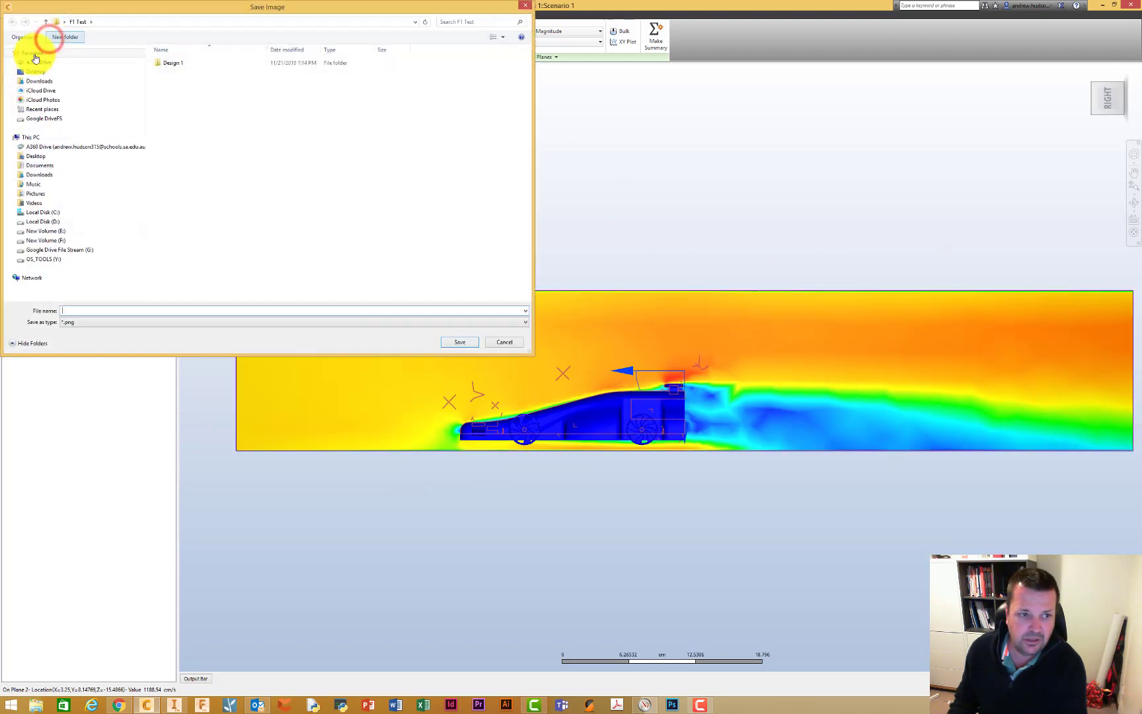
click(395, 323)
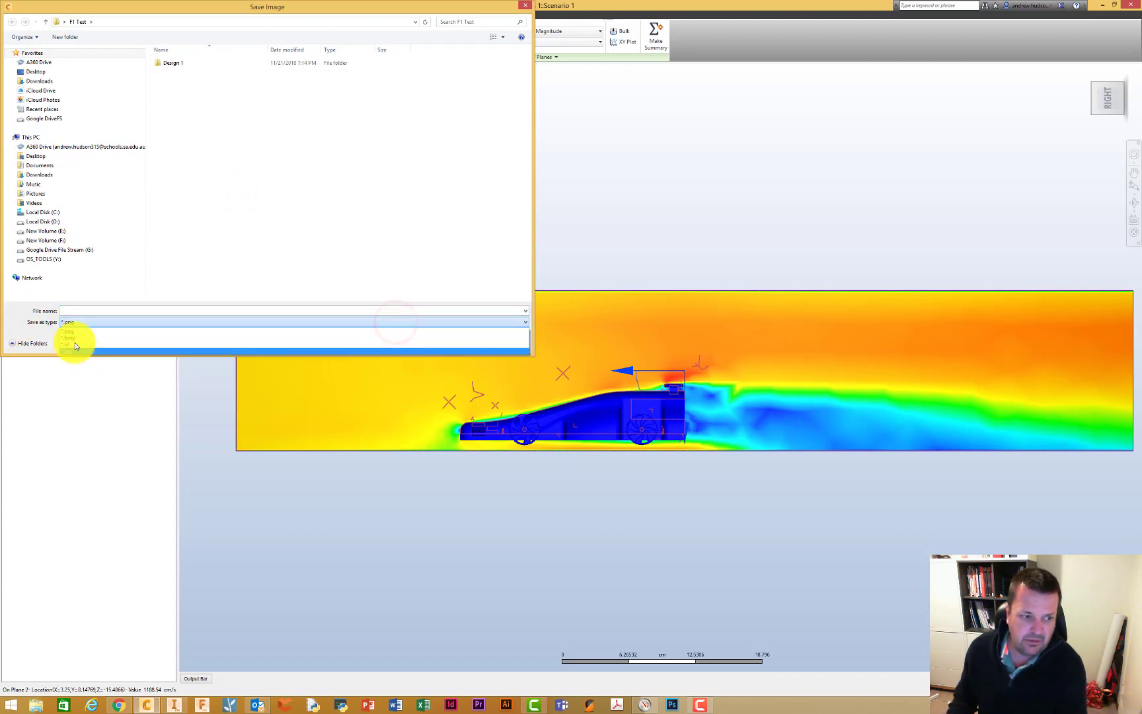
click(492, 244)
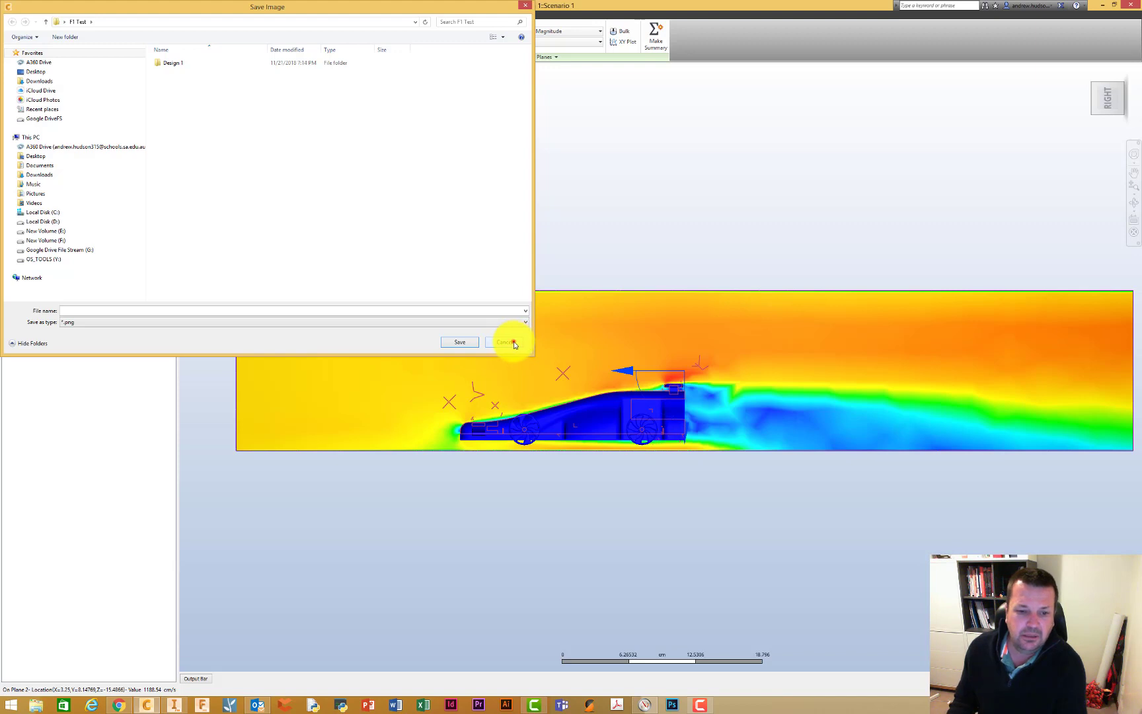
click(515, 342)
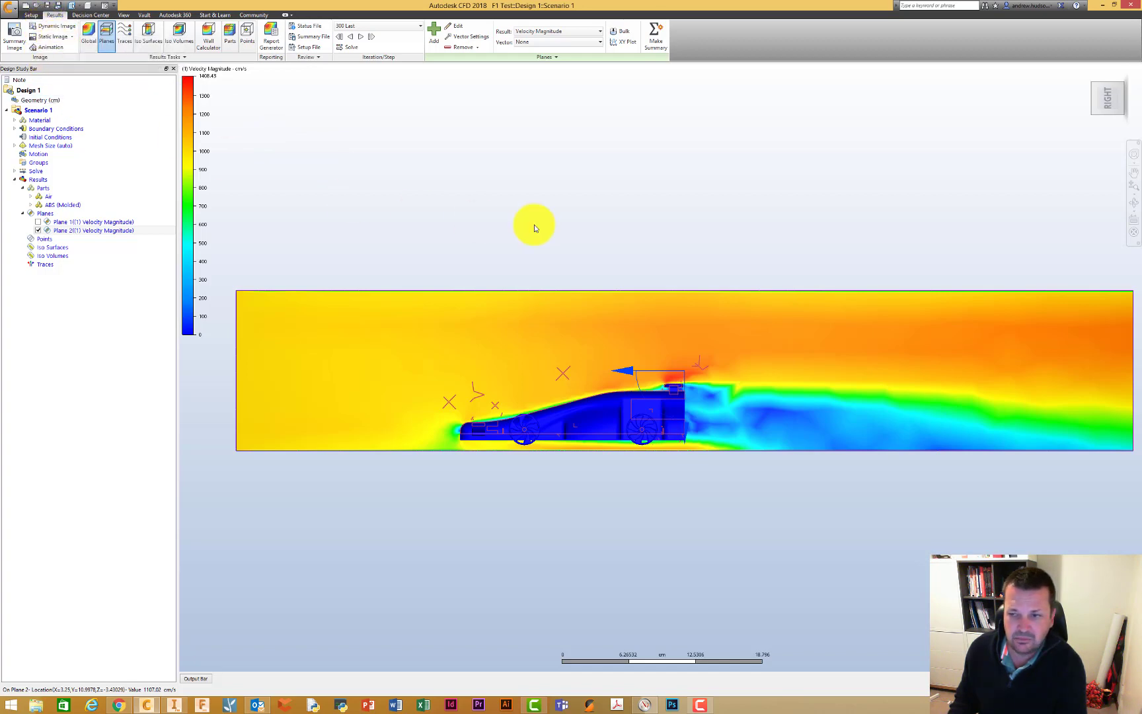
Step: Rotate Plane 2 slightly in the isometric view so that it cuts diagonally along the car
mouse_move(1094, 83)
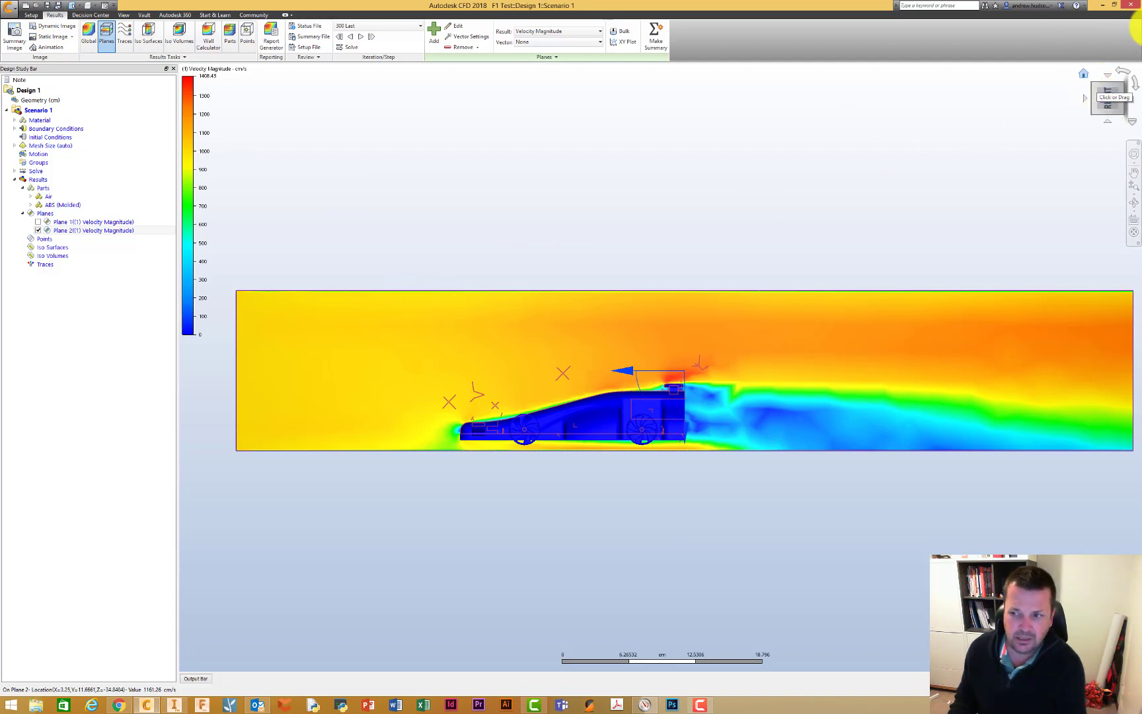
click(1095, 84)
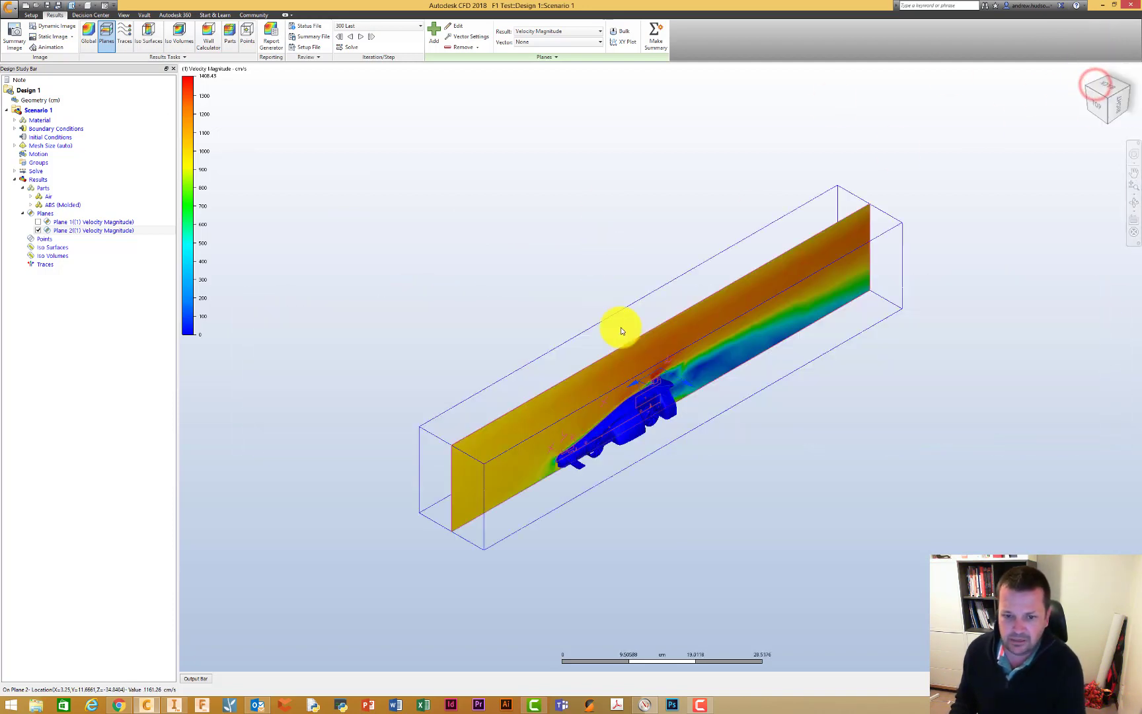
mouse_move(675, 384)
mouse_down()
mouse_move(631, 378)
mouse_move(667, 373)
mouse_up()
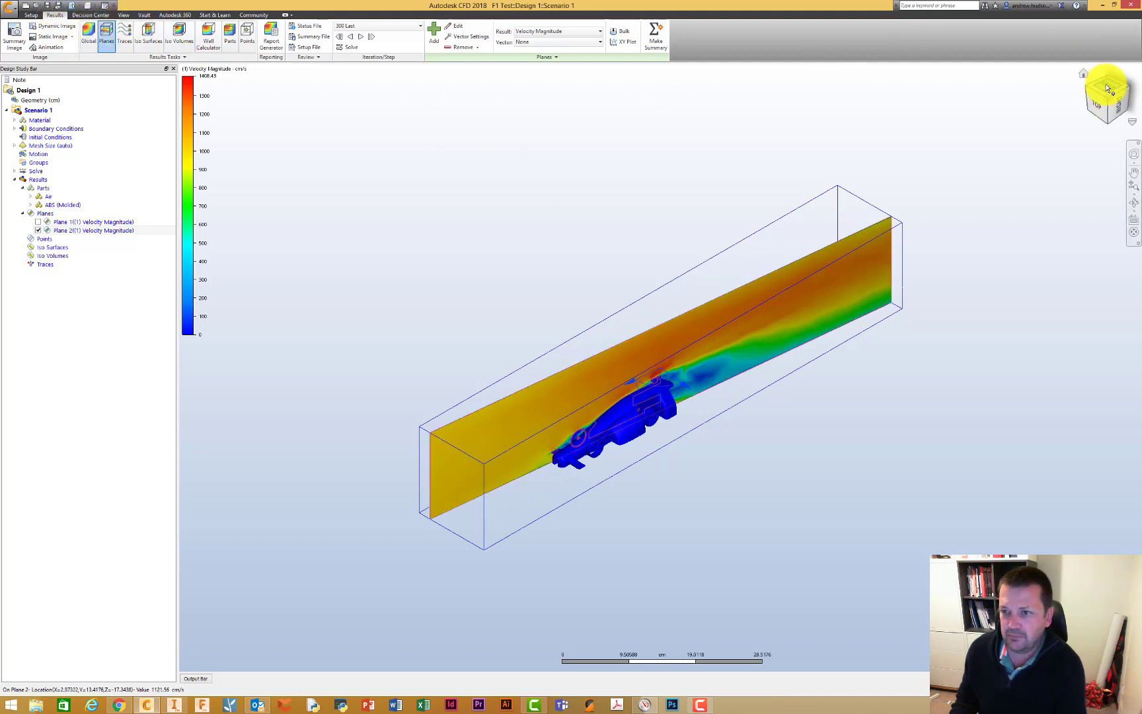
Step: Rotate Plane 2 back into line with the car's centreline and return to the isometric view
drag(1106, 92, 1023, 87)
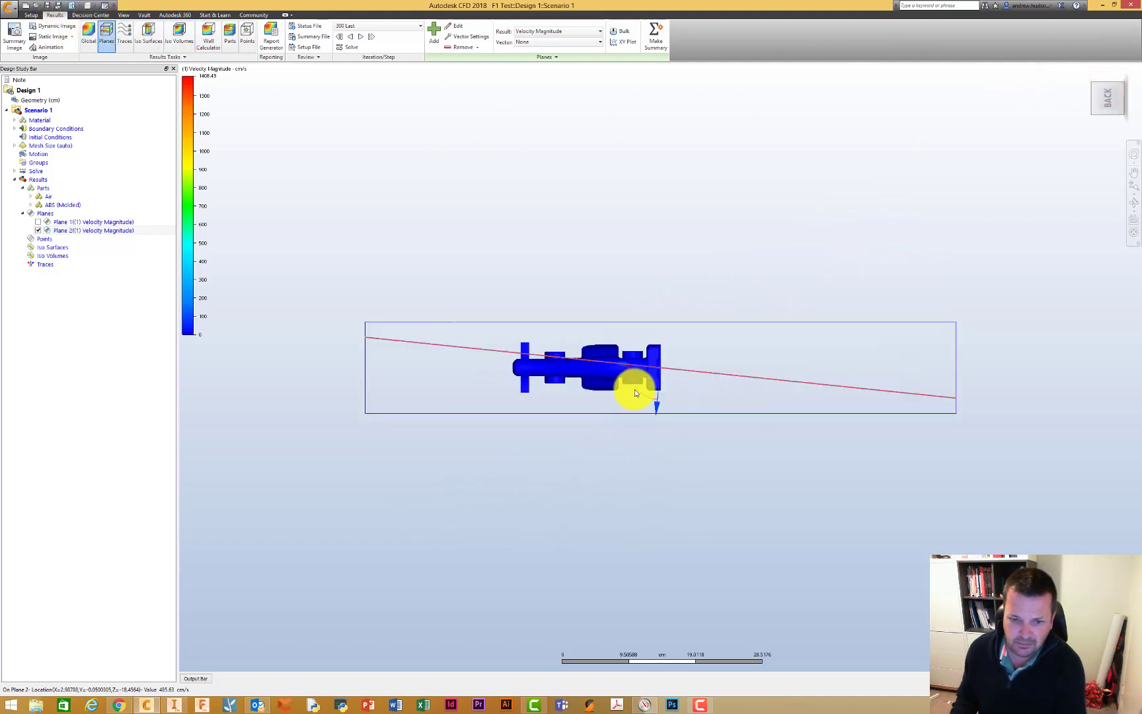
drag(638, 392, 646, 399)
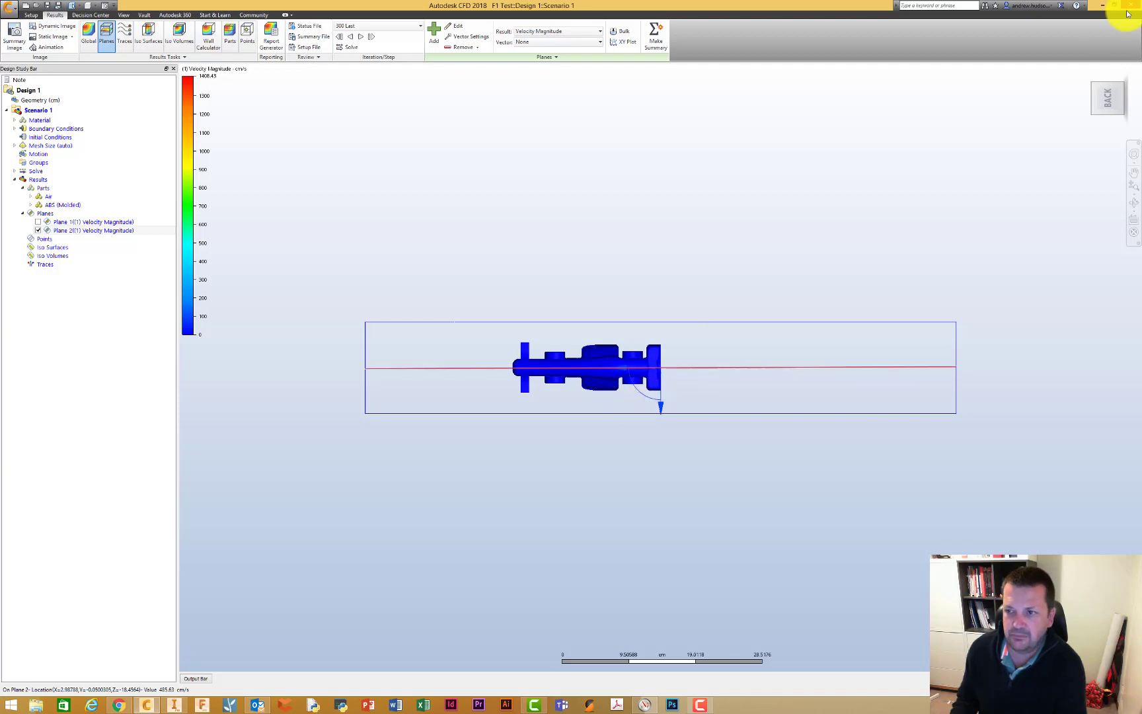
click(1086, 78)
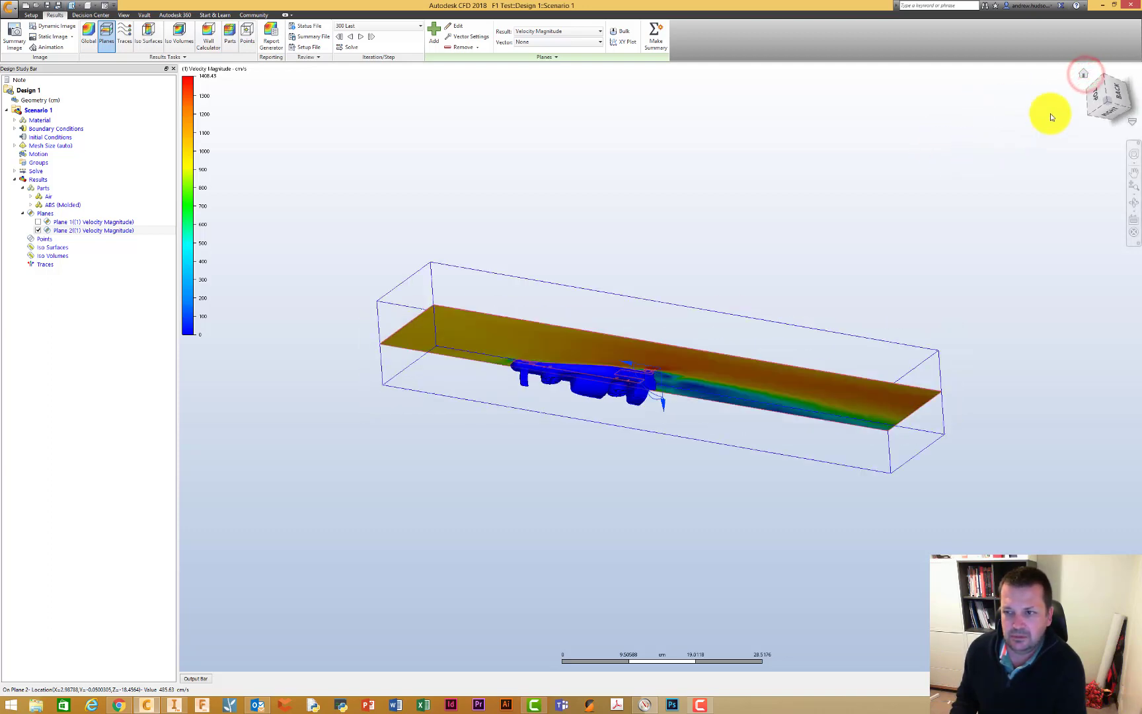
click(1112, 94)
click(1121, 100)
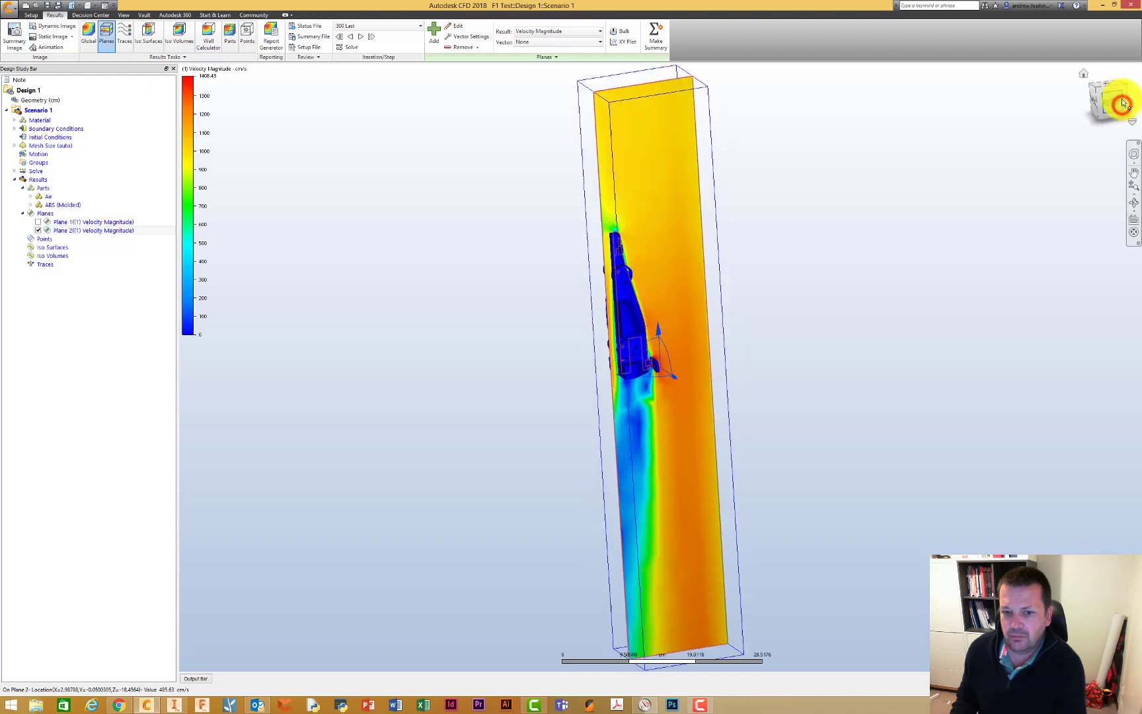
click(1125, 80)
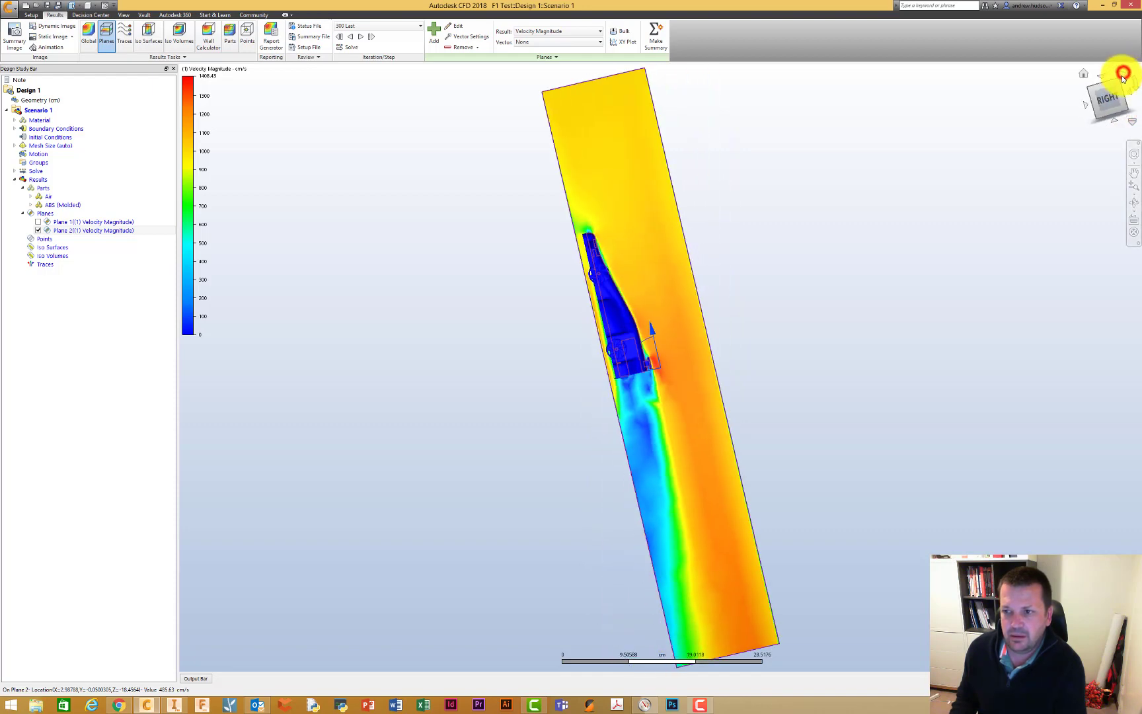
click(1094, 86)
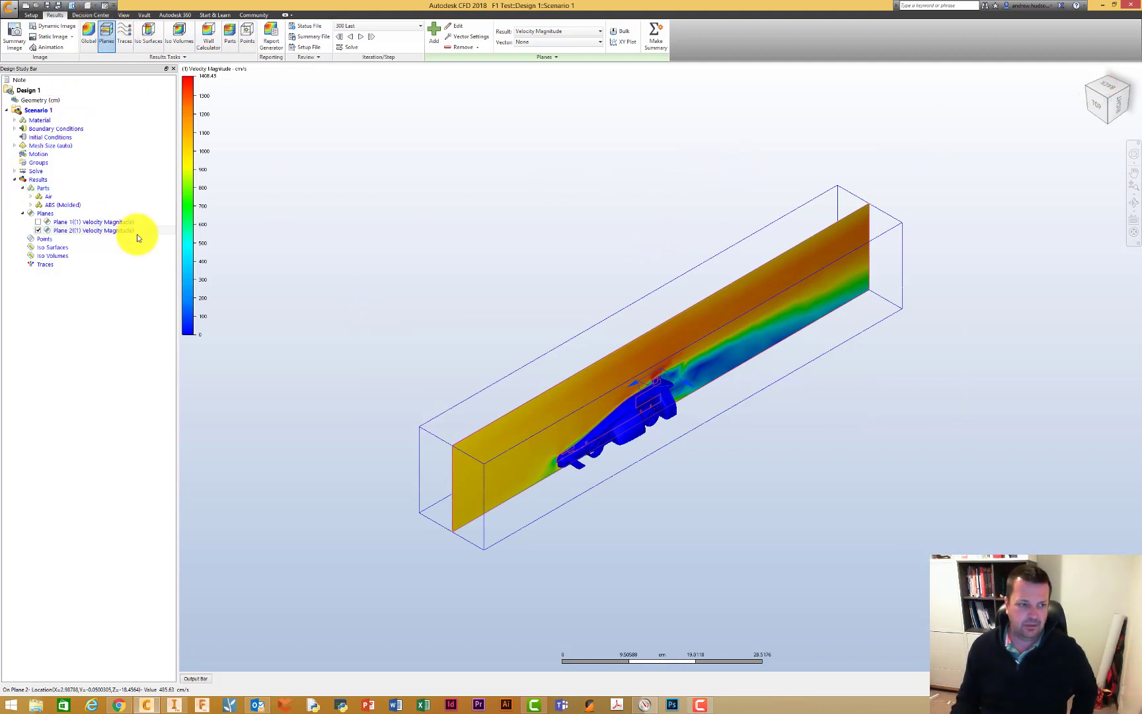
Step: Hide Plane 2 and set up the flow traces with the Rectangular seed type and the Grid seed pattern
click(37, 230)
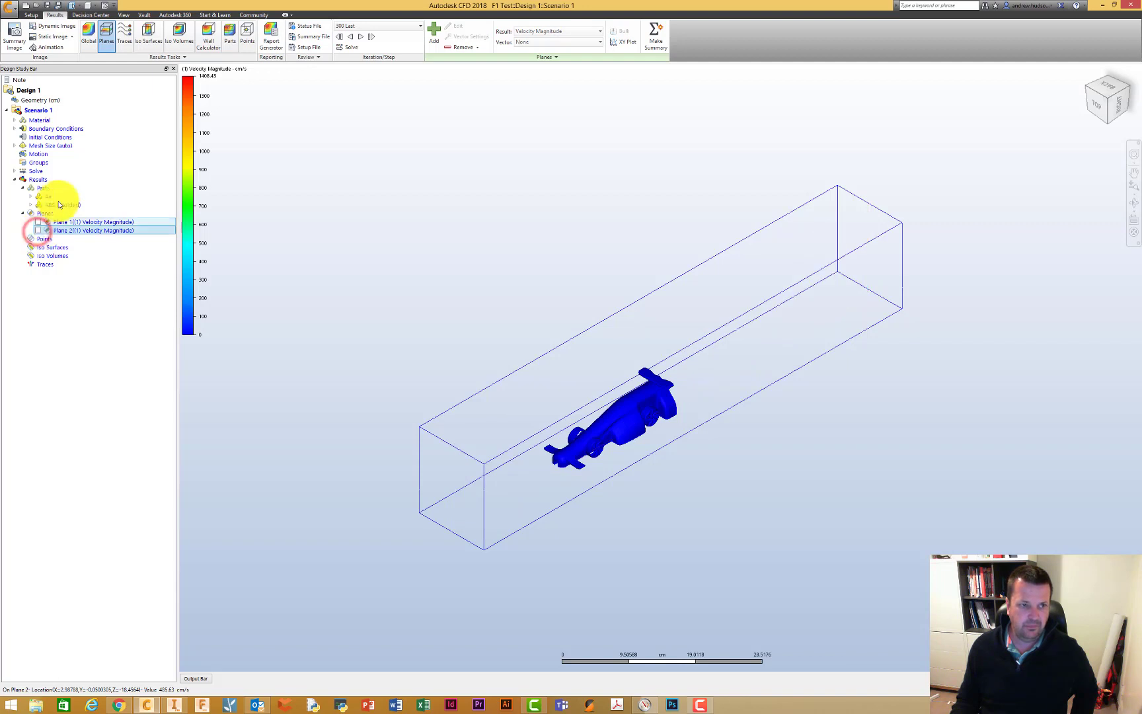
click(126, 31)
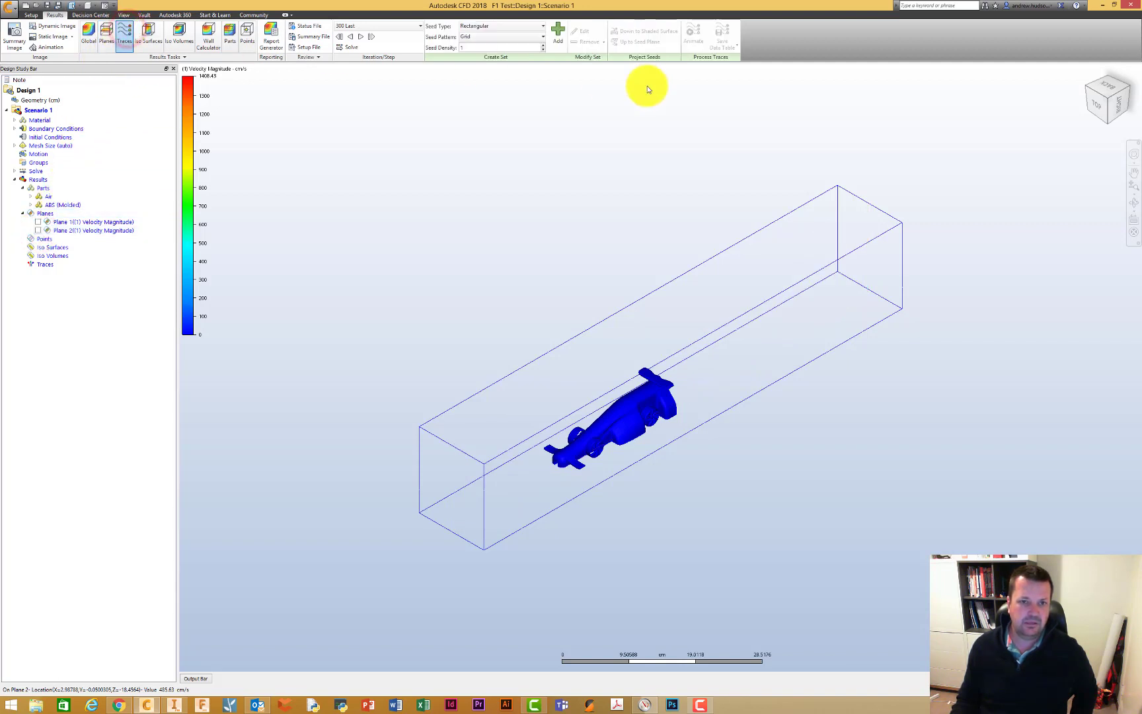
click(505, 25)
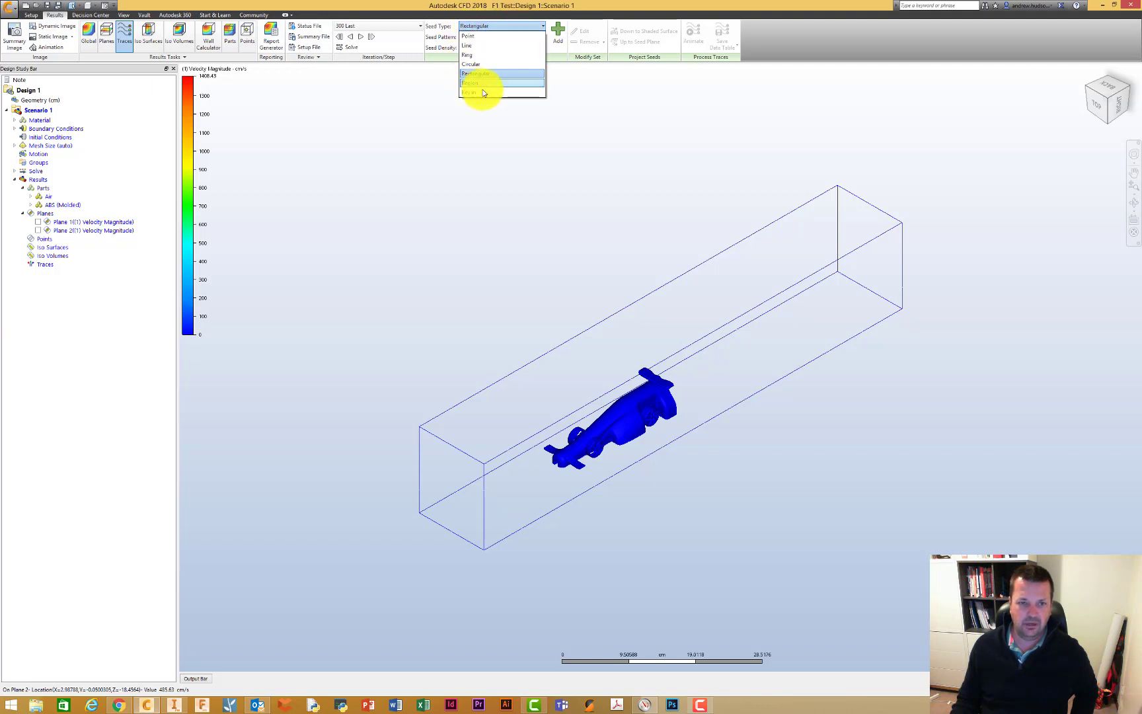
click(501, 27)
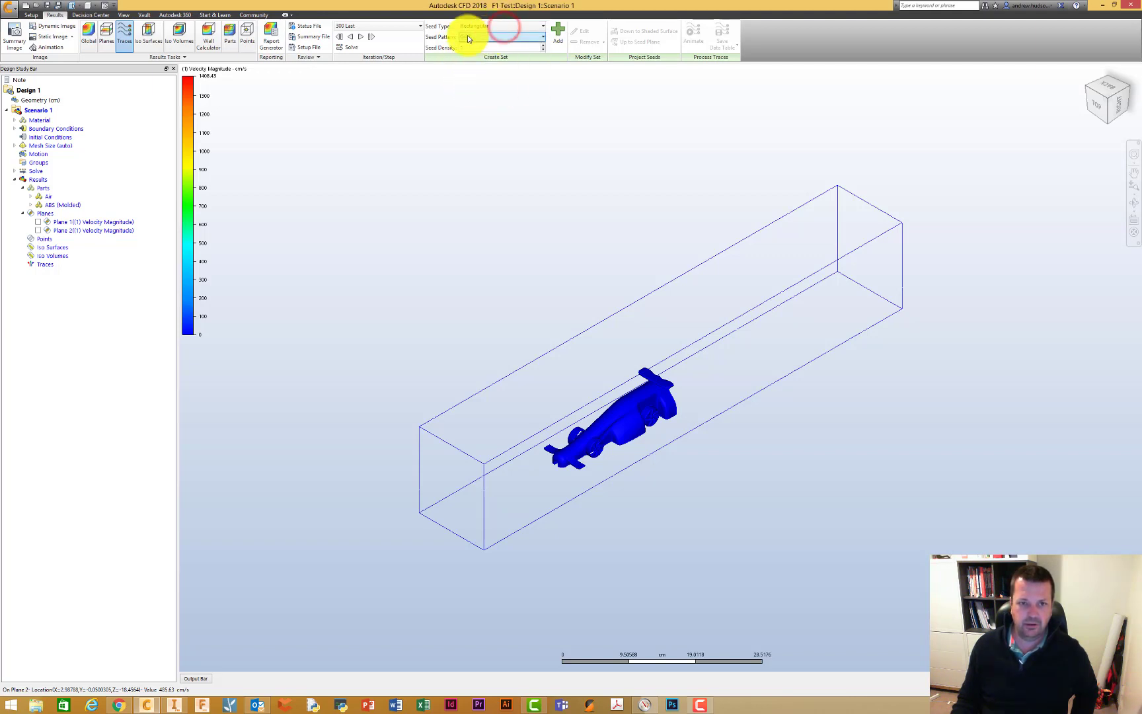
click(477, 39)
click(475, 57)
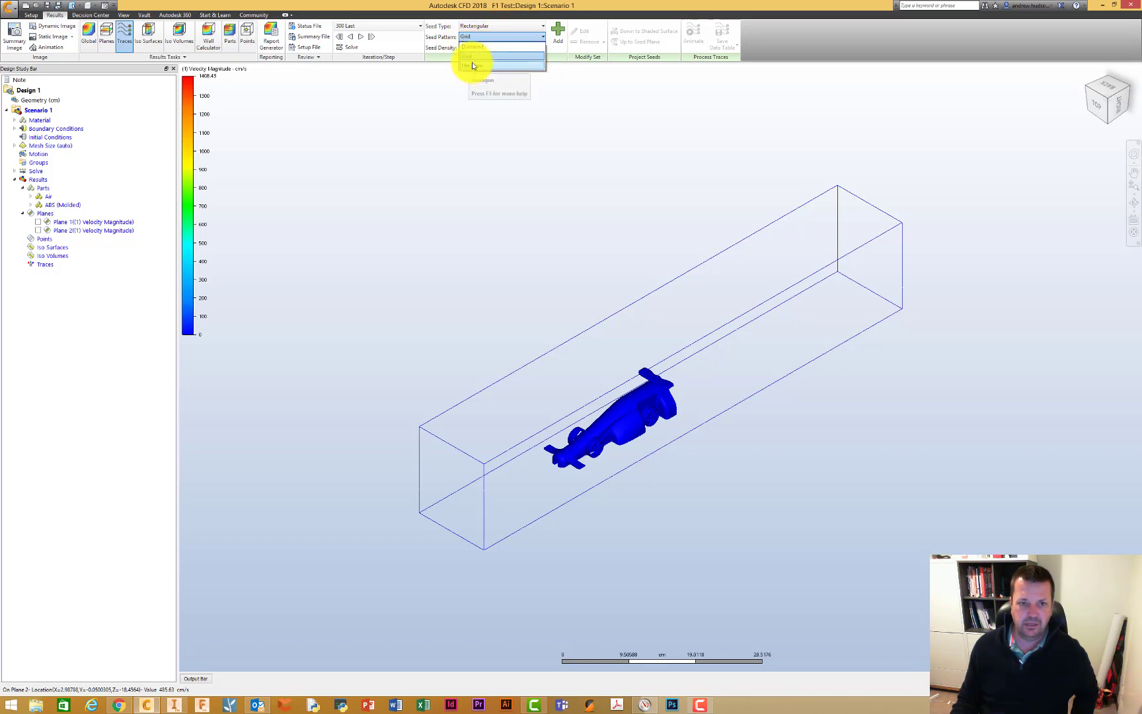
click(481, 37)
click(481, 38)
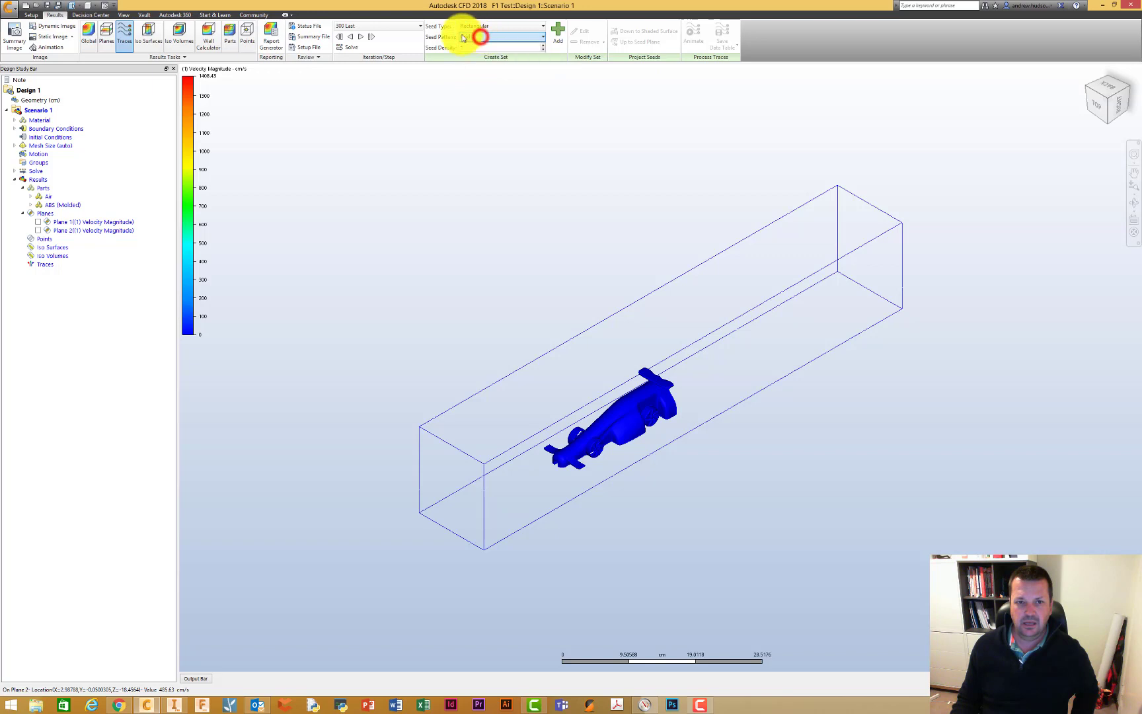
Step: Add a trace set from a rectangular seed grid spanning the car's full frontal area, from above the rear wing down to the floor
click(559, 29)
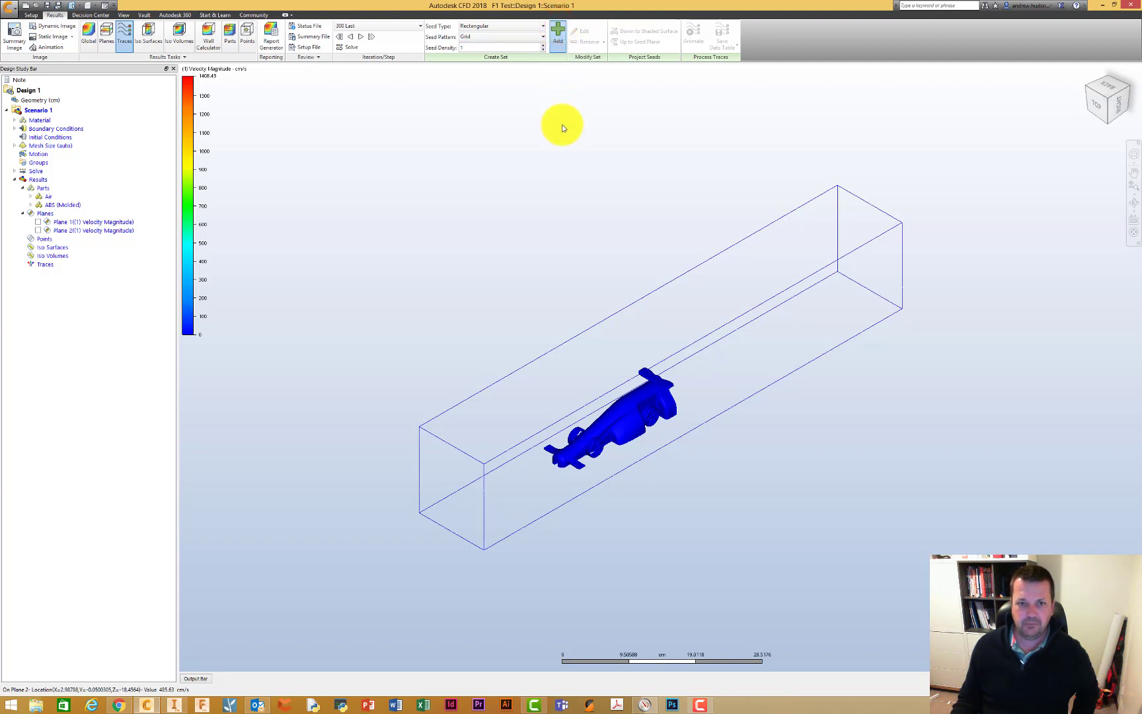
click(560, 34)
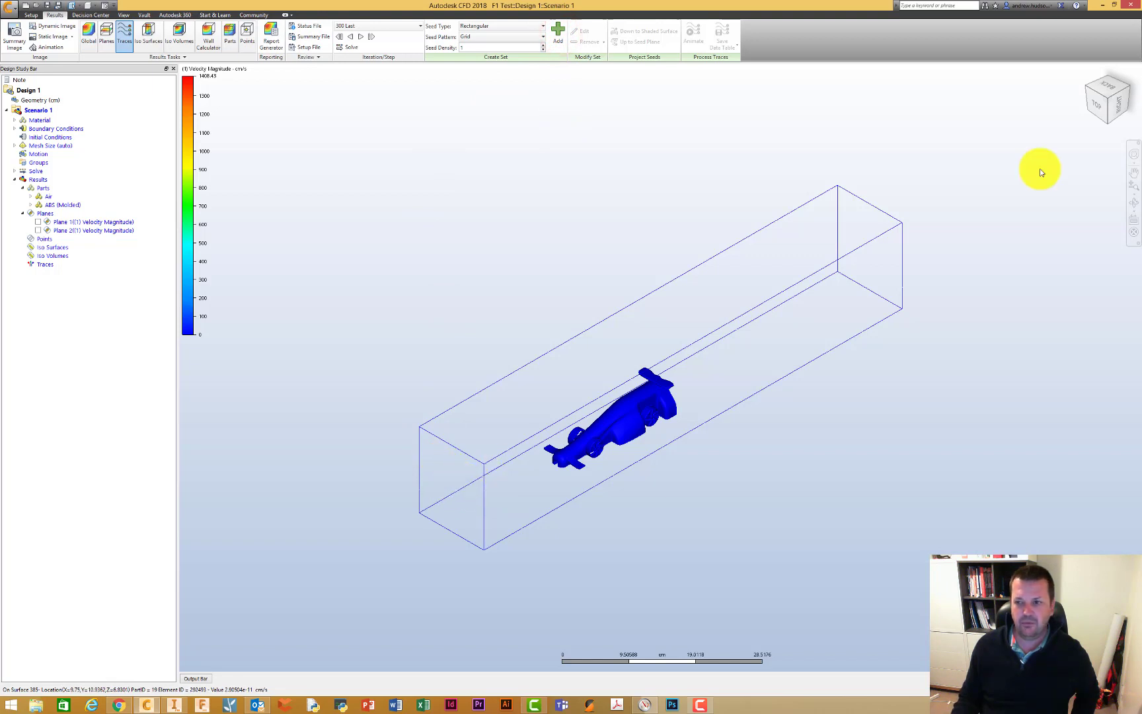
click(1099, 104)
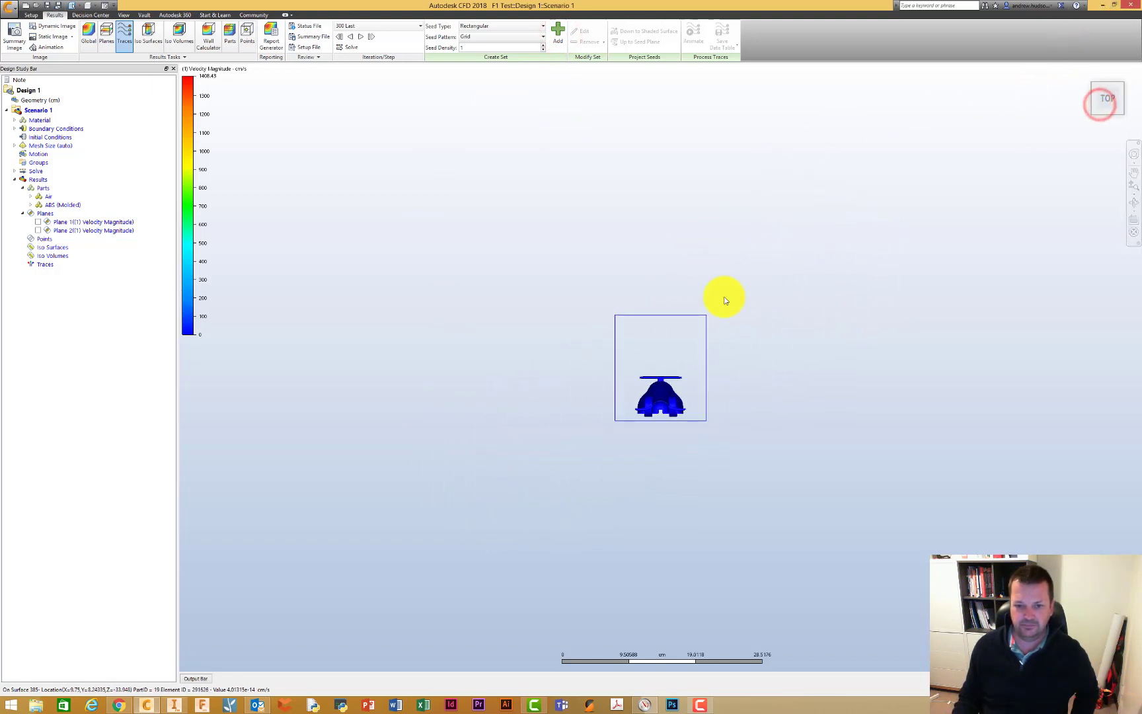
scroll(665, 374, up, 5)
click(665, 374)
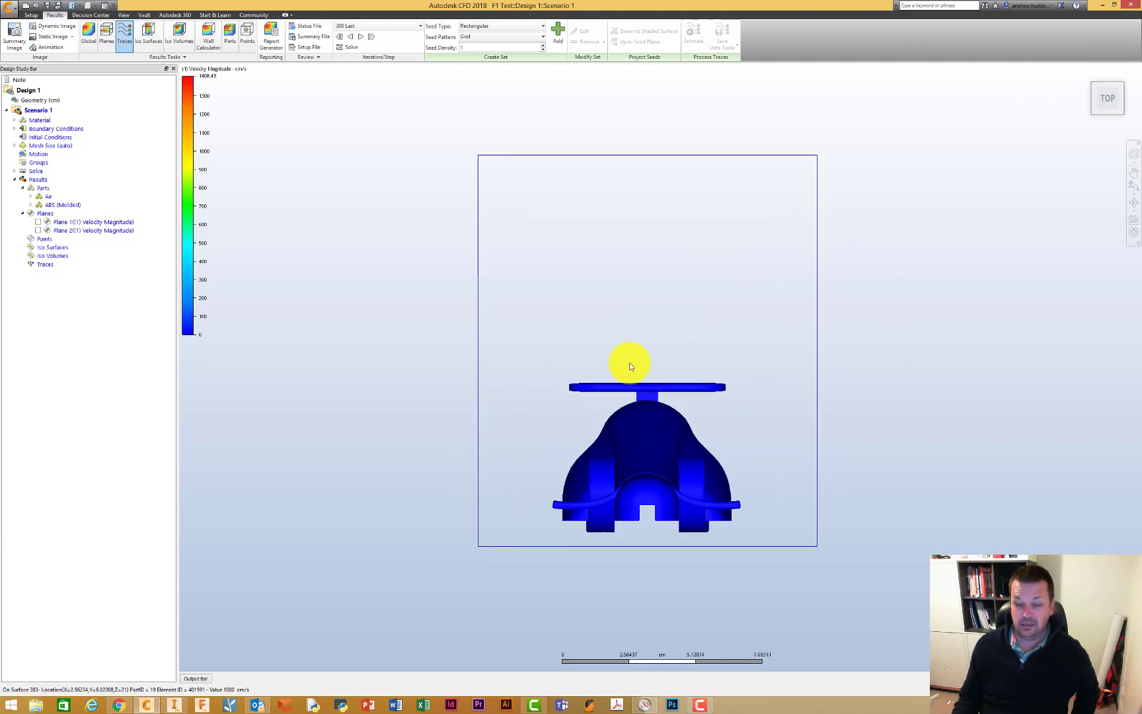
click(554, 372)
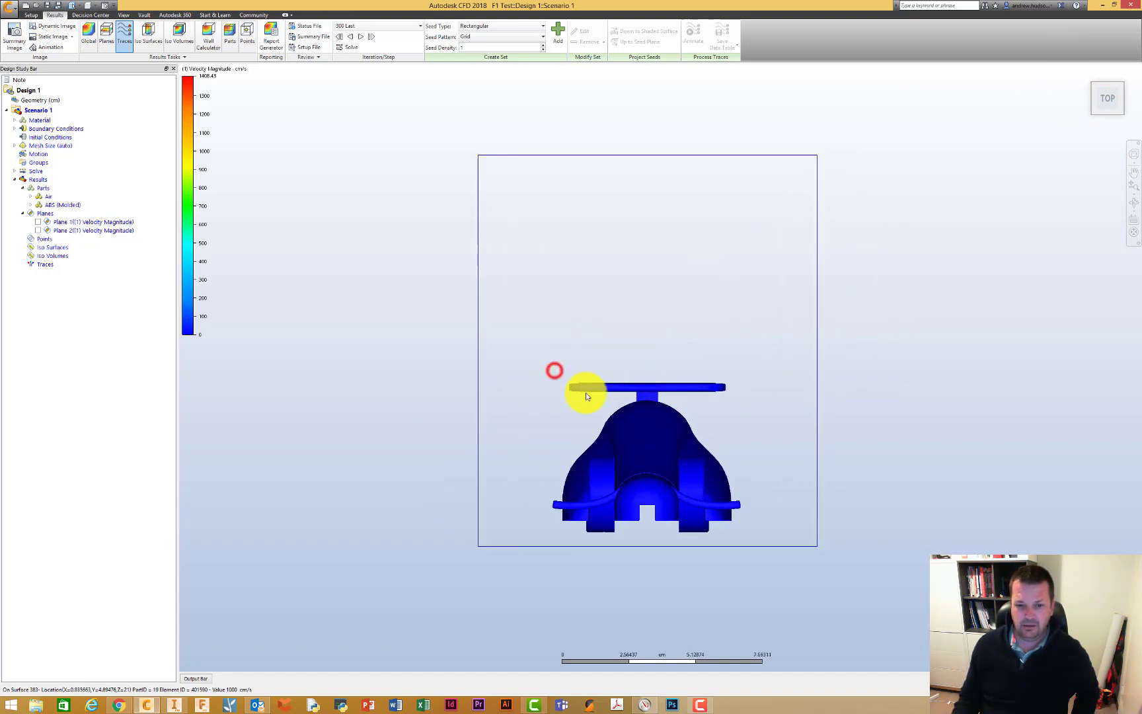
click(561, 34)
click(559, 363)
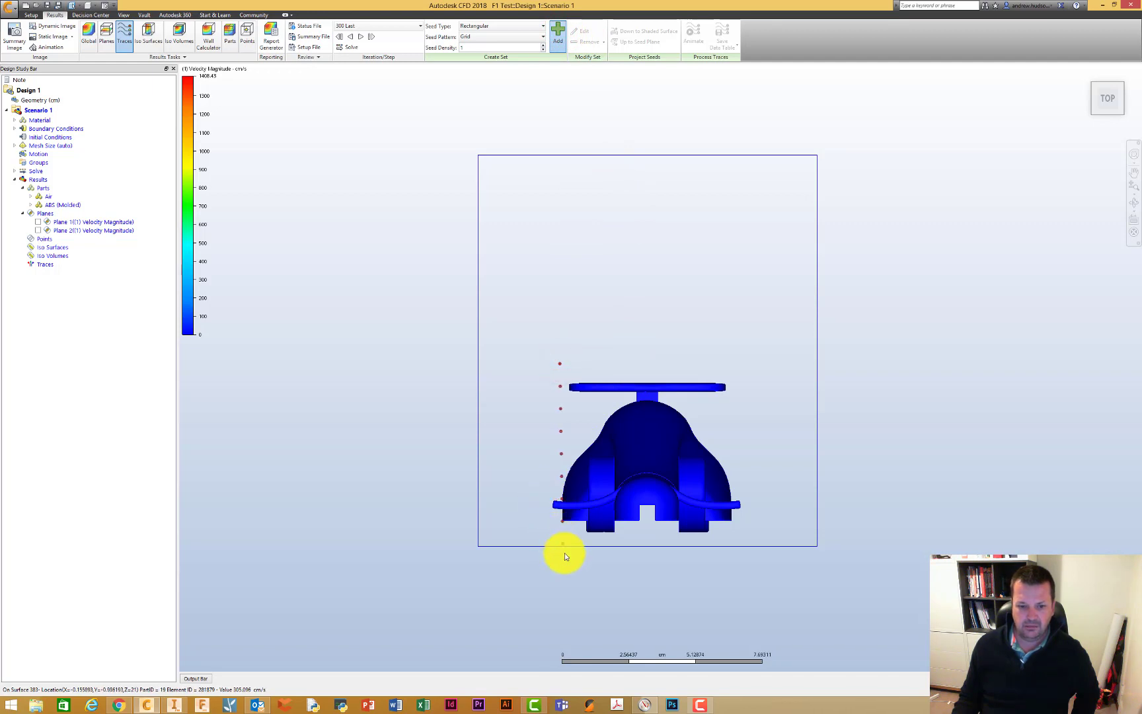
click(559, 545)
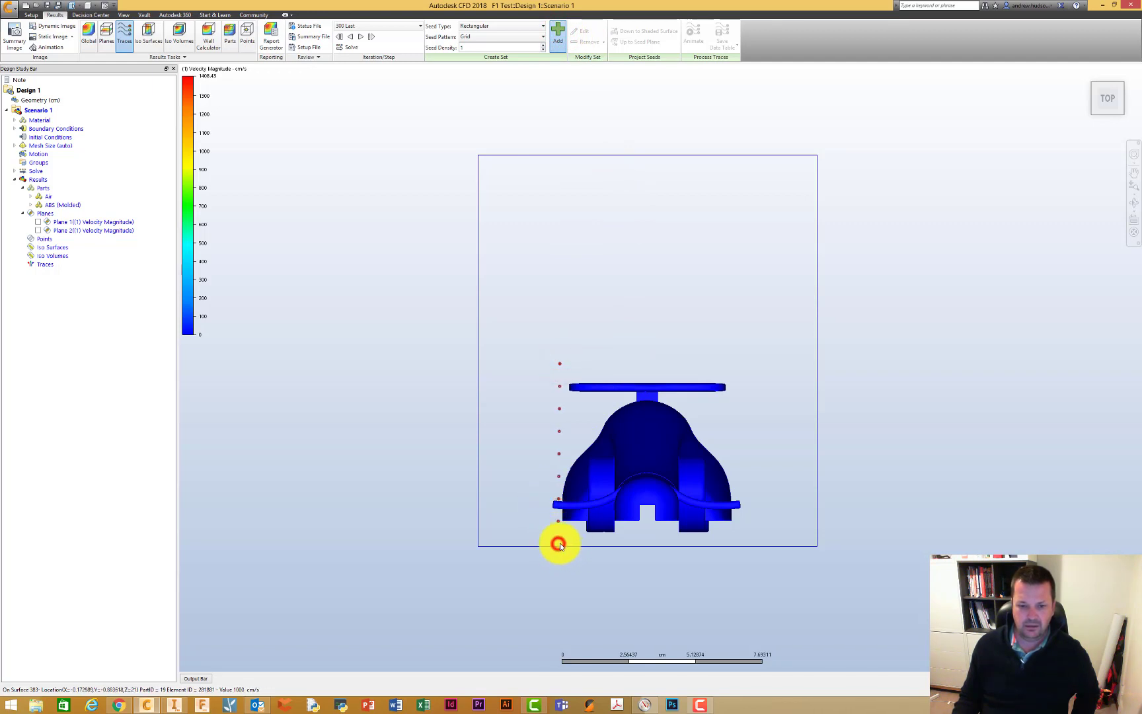
click(766, 535)
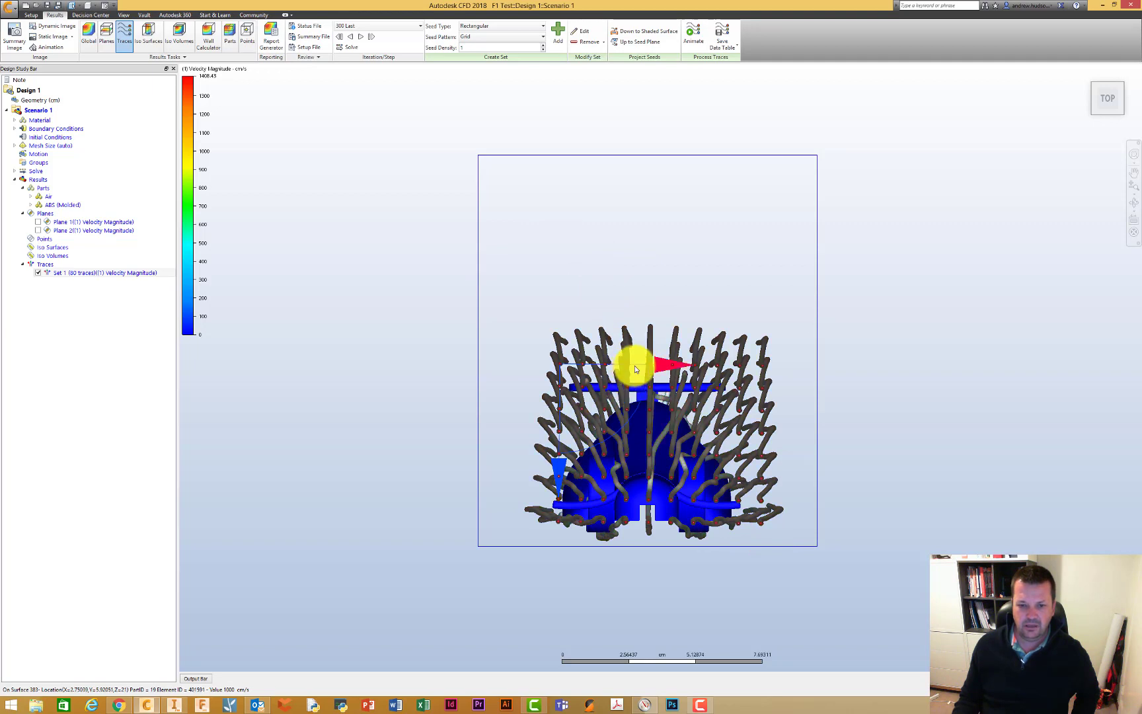
Step: Shift the trace seed grid sideways to centre it on the car and lower it slightly towards the floor
click(633, 364)
drag(630, 364, 619, 360)
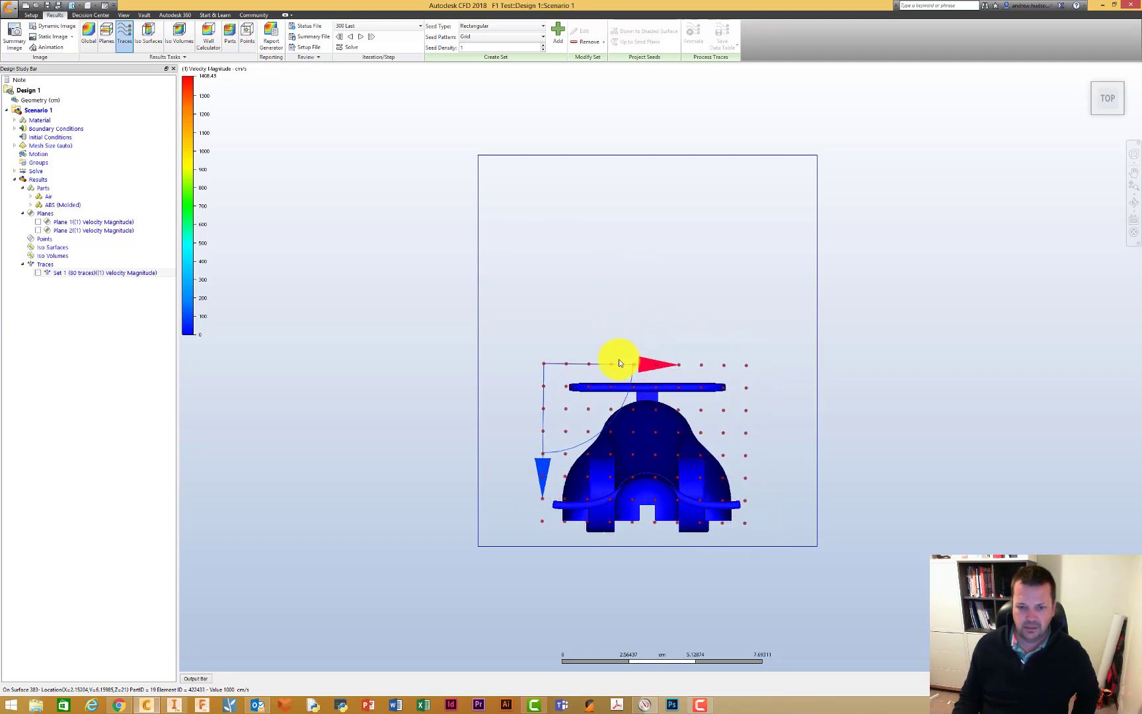
drag(619, 359, 618, 359)
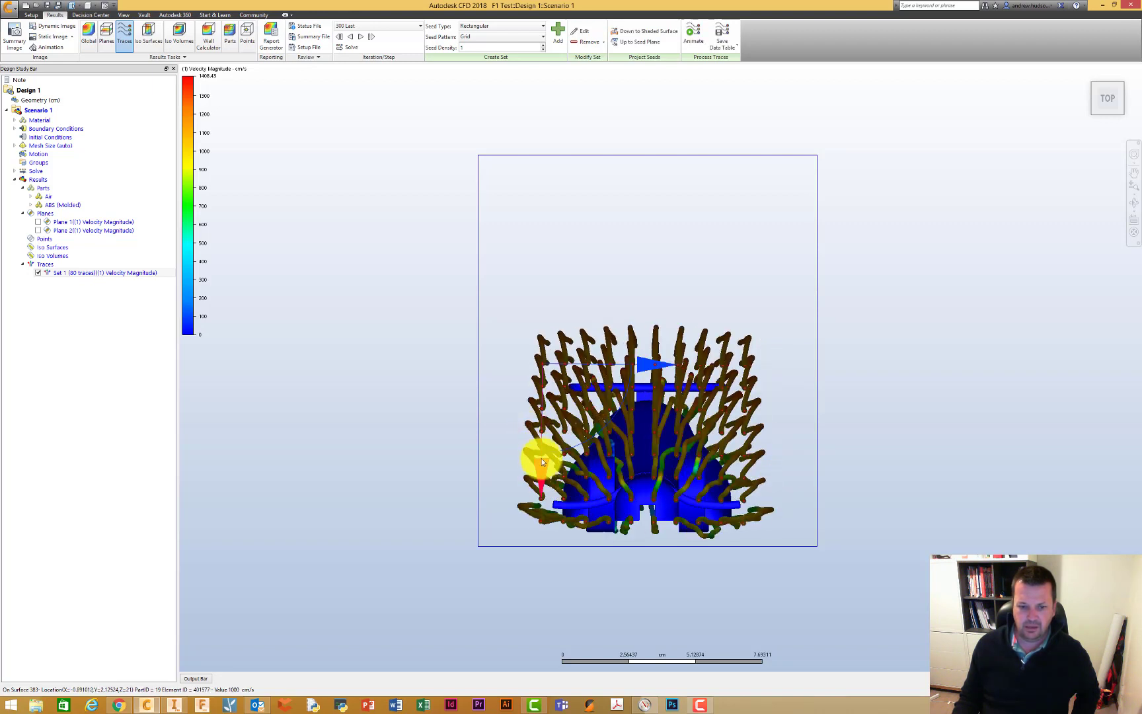
drag(540, 434, 536, 439)
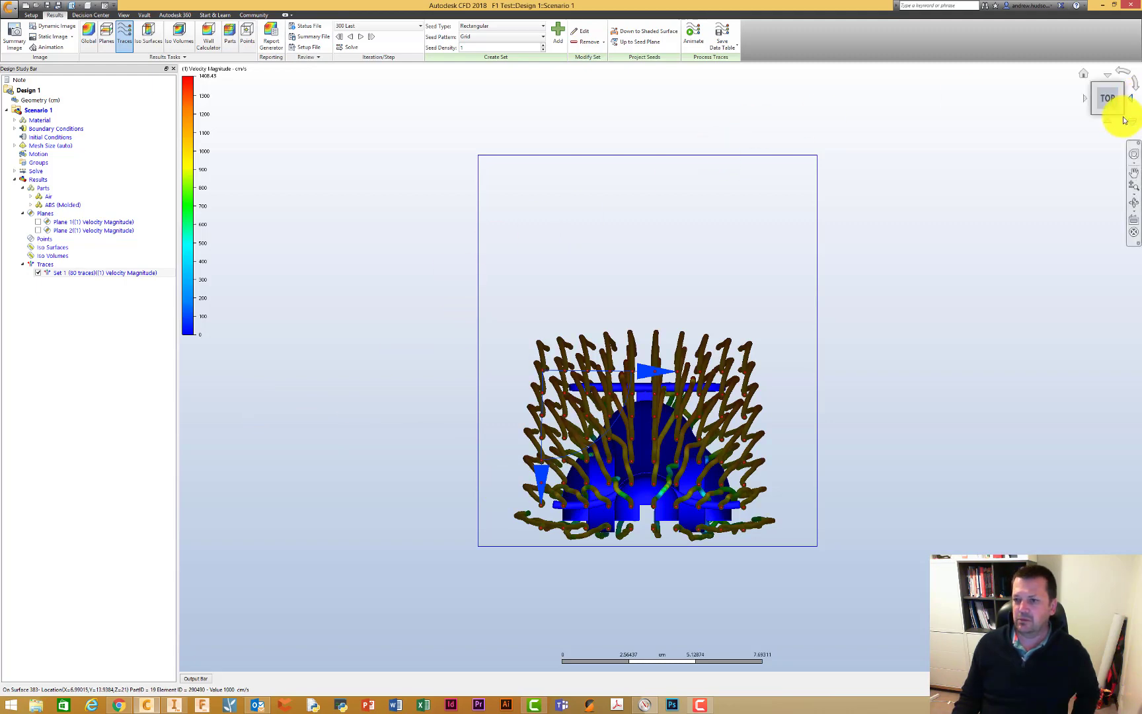
Step: Examine the flow traces passing over the car and into the wake behind it from the right side
click(1131, 100)
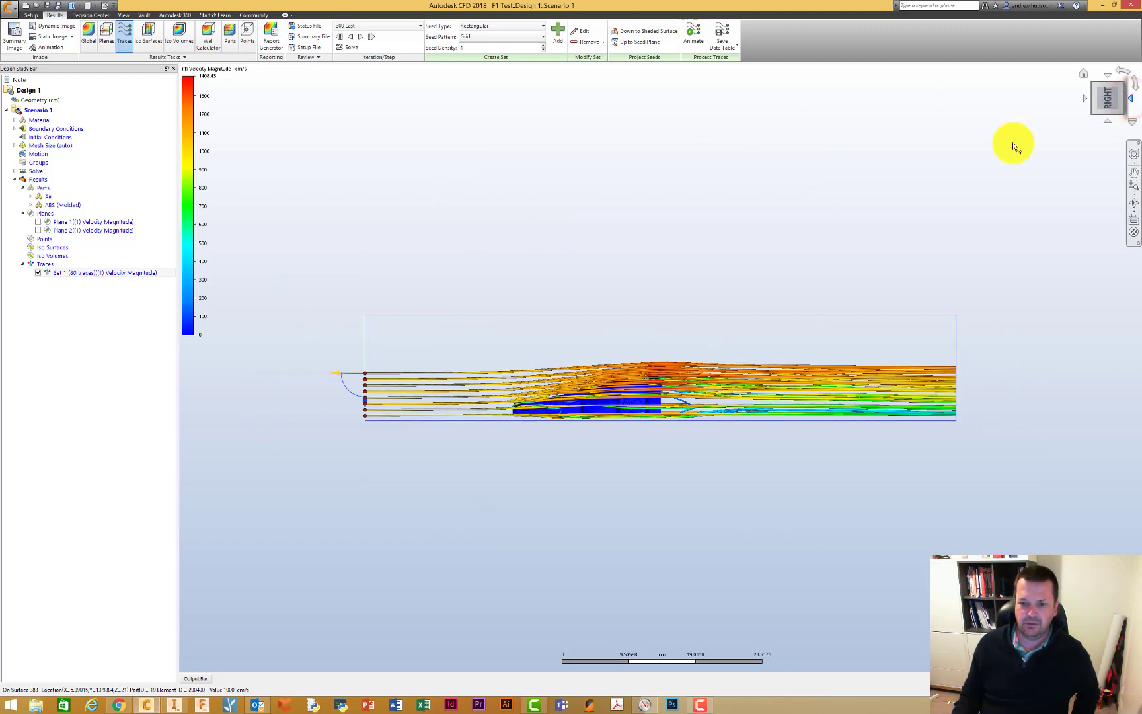
scroll(558, 369, up, 4)
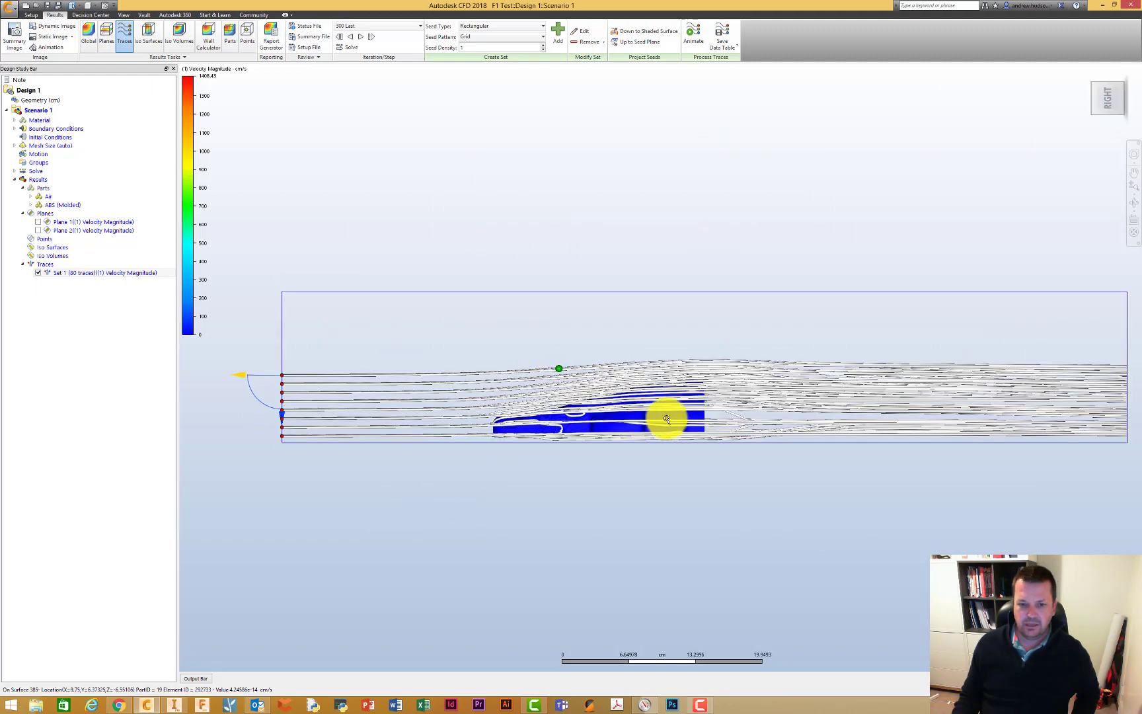
scroll(661, 415, down, 1)
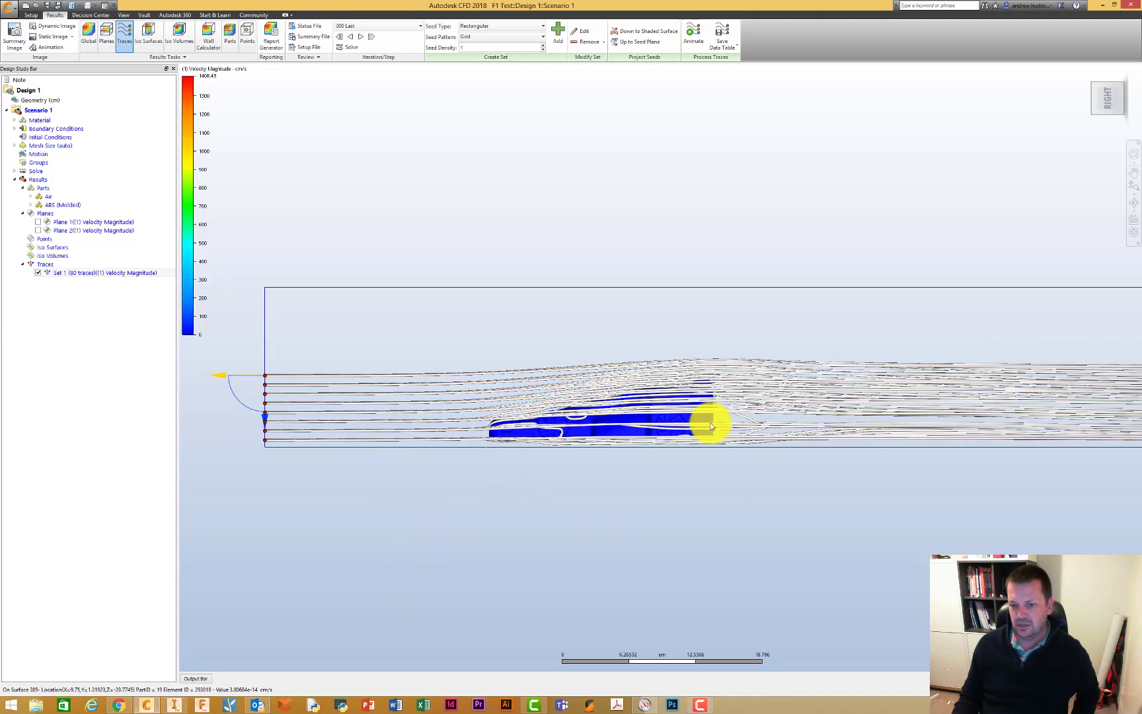
scroll(750, 417, up, 12)
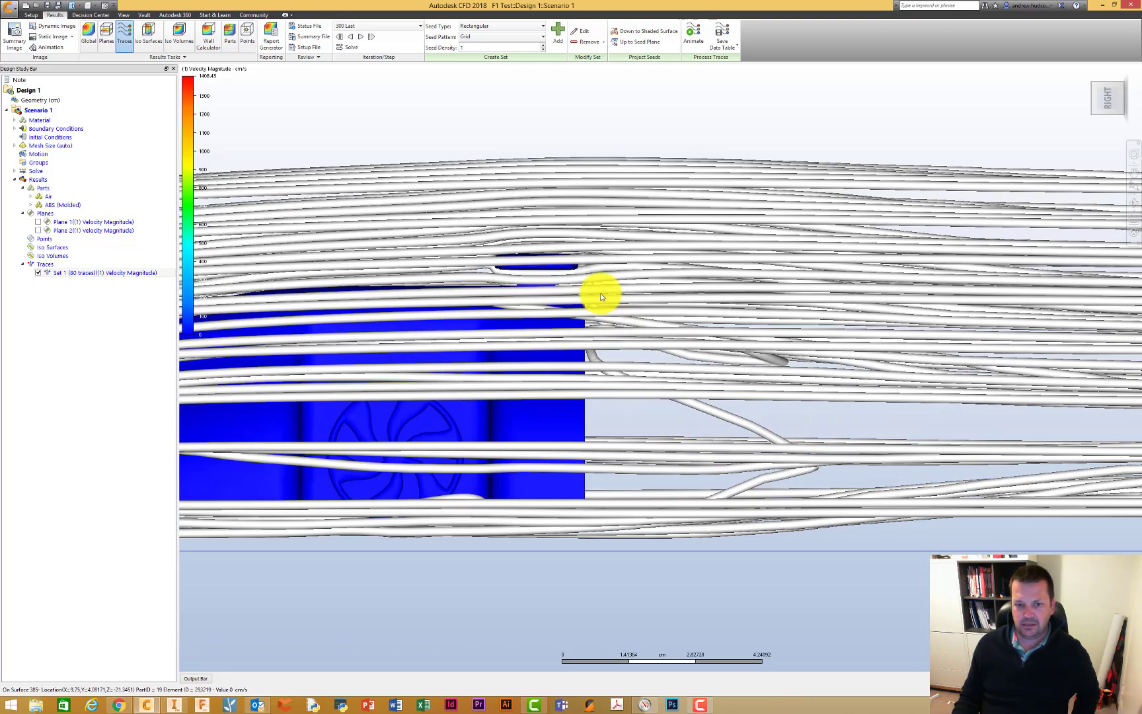
Step: Inspect the traces around the car's rear from a corner view and play the trace animation there
click(1122, 86)
scroll(572, 430, up, 5)
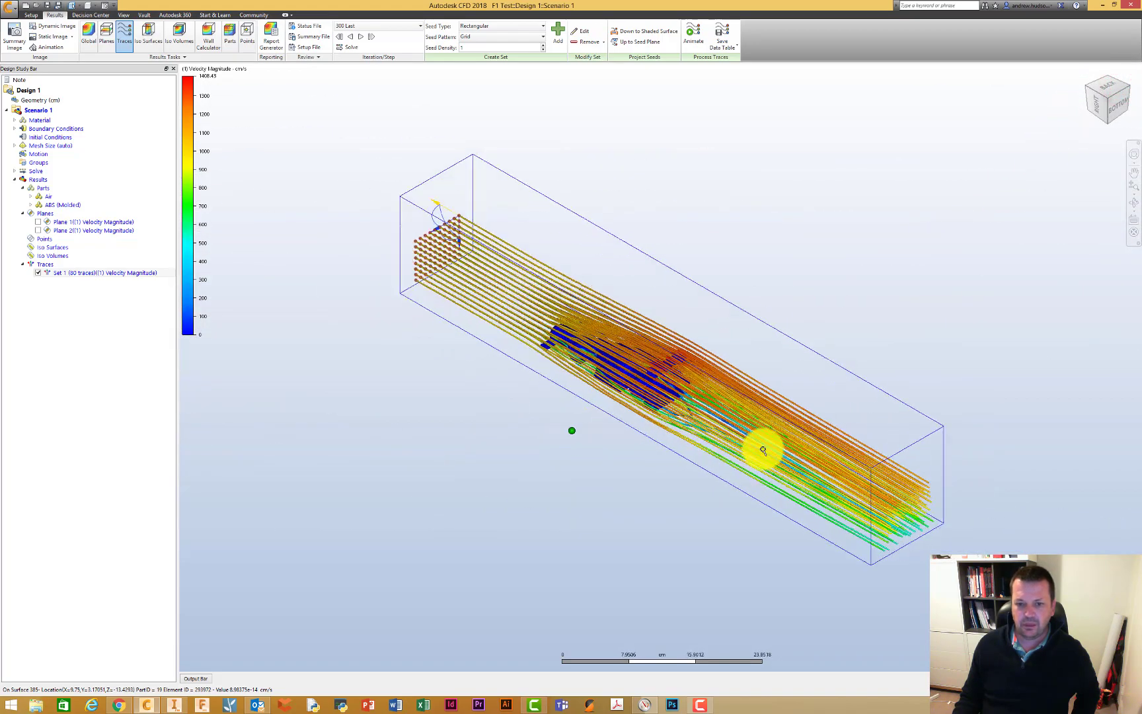
scroll(817, 417, up, 2)
middle_drag(862, 390, 670, 420)
scroll(669, 415, up, 2)
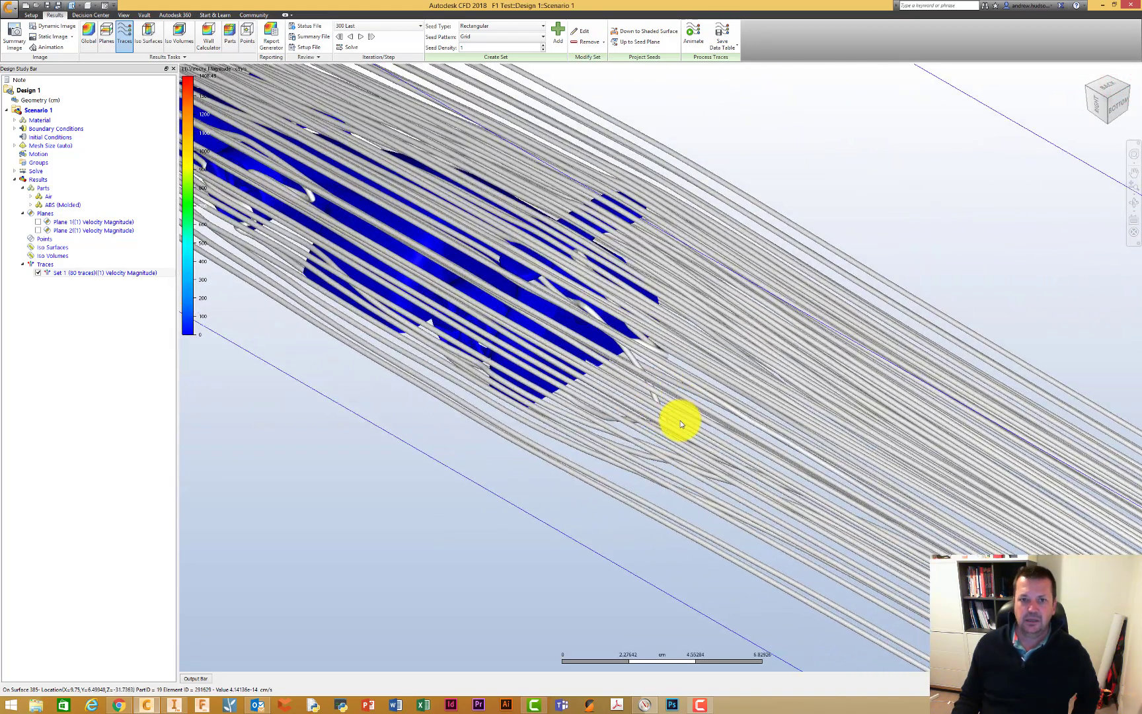
click(692, 33)
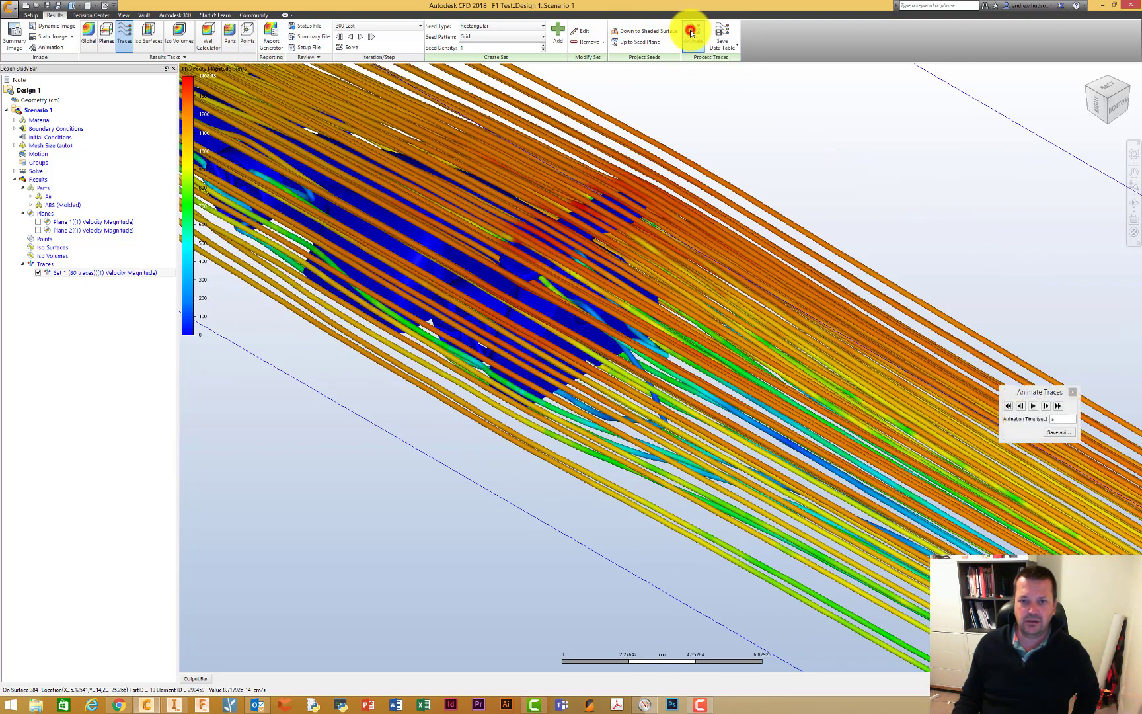
click(1033, 408)
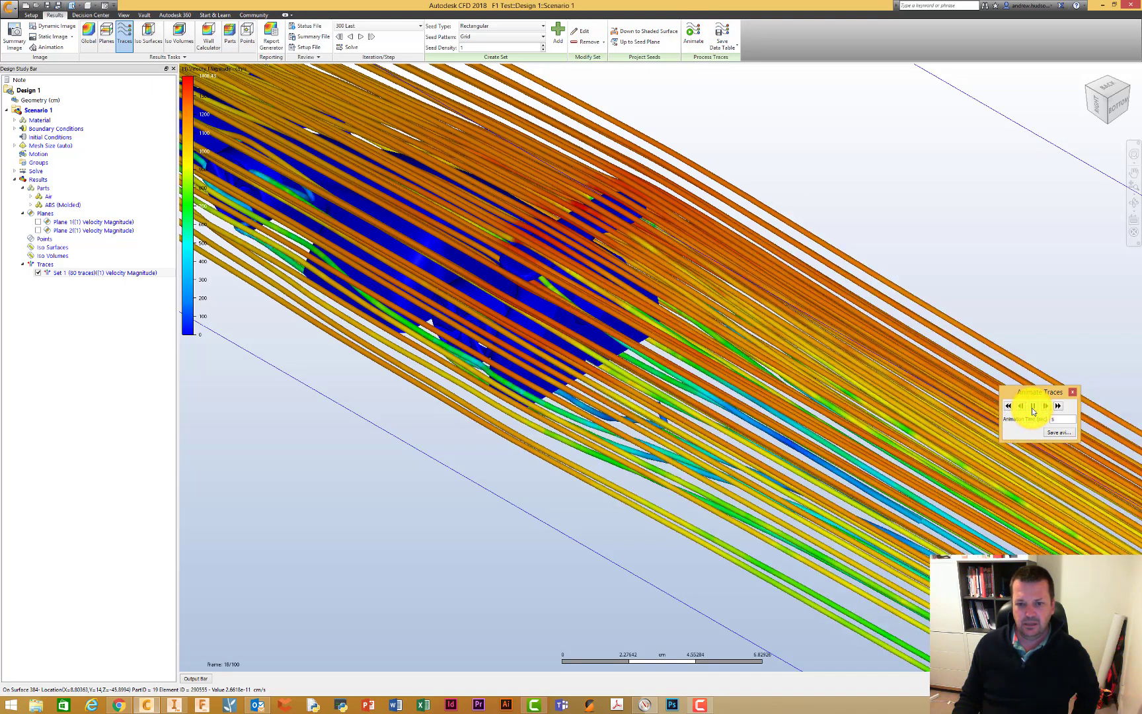
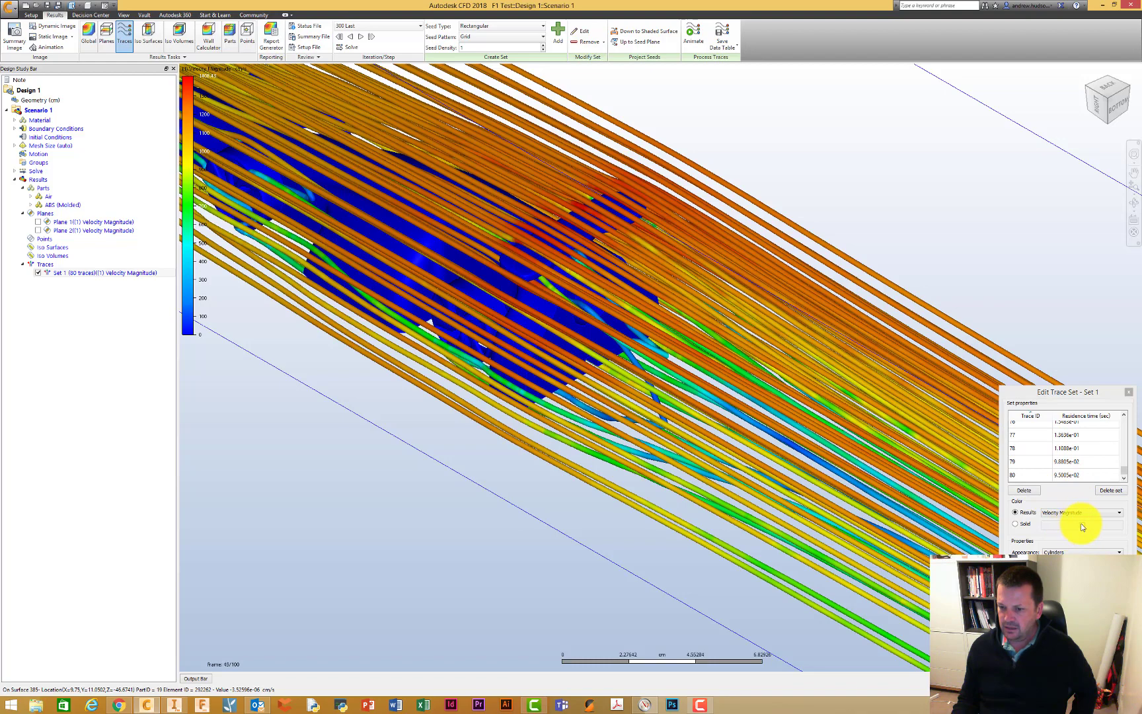
Step: Try lines, comets, spheres and ribbons in turn as the appearance of the first trace set
click(1076, 522)
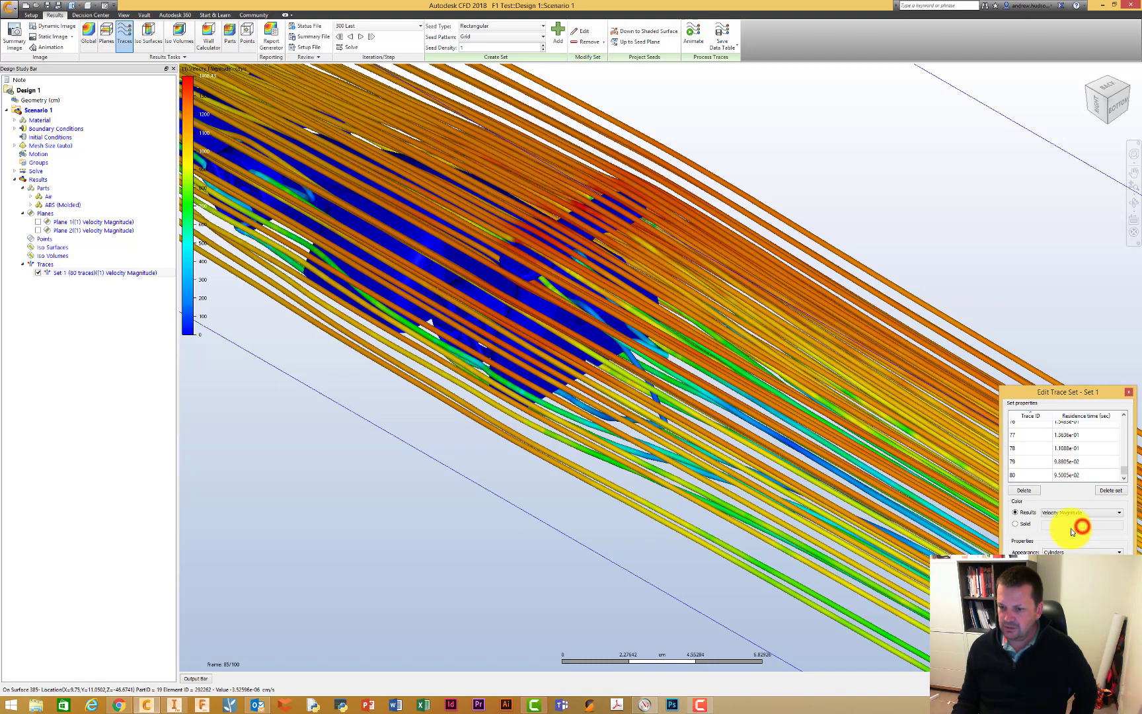
click(1058, 550)
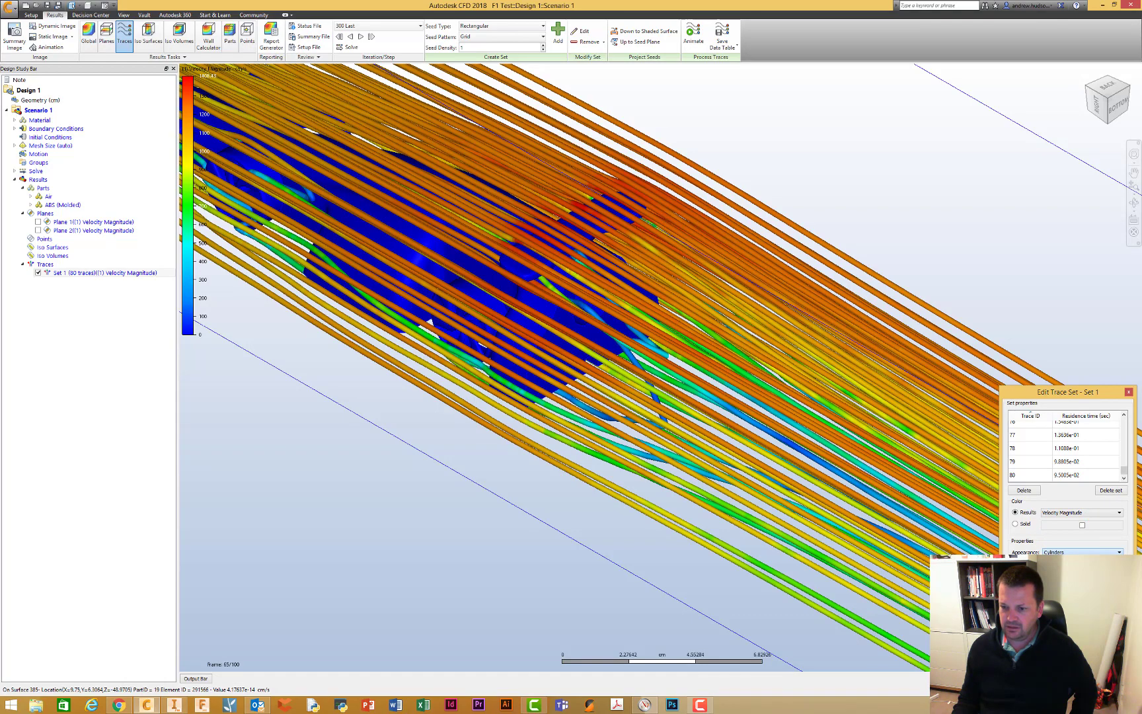
click(1060, 560)
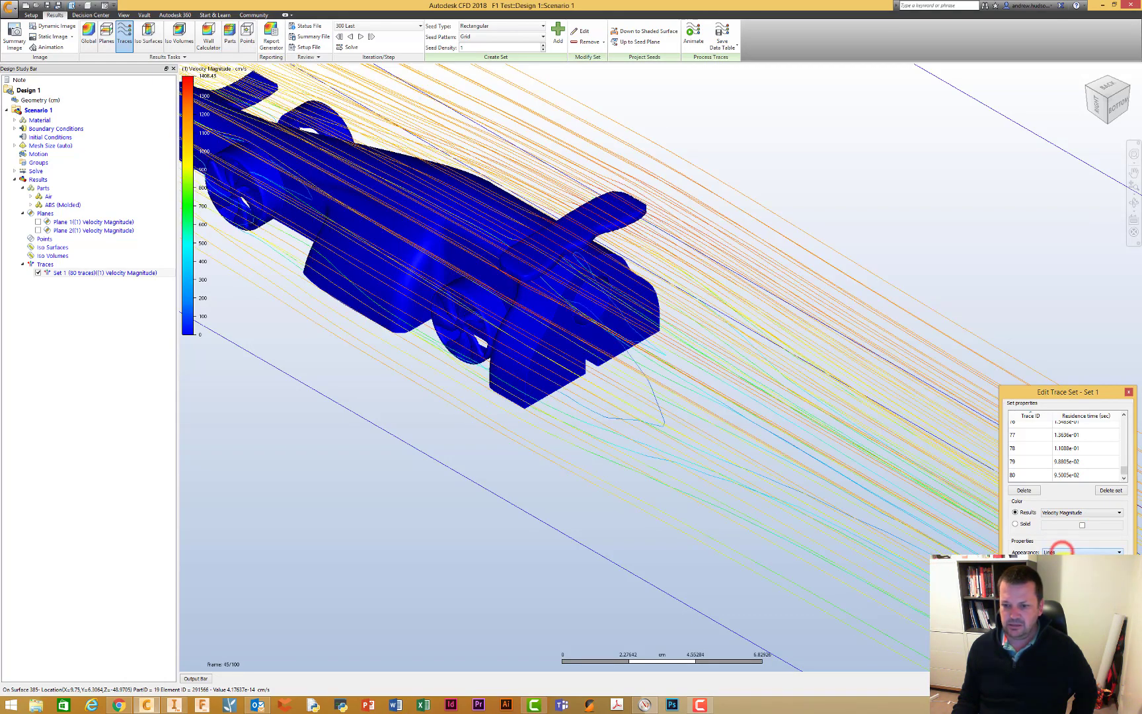
scroll(1061, 550, down, 2)
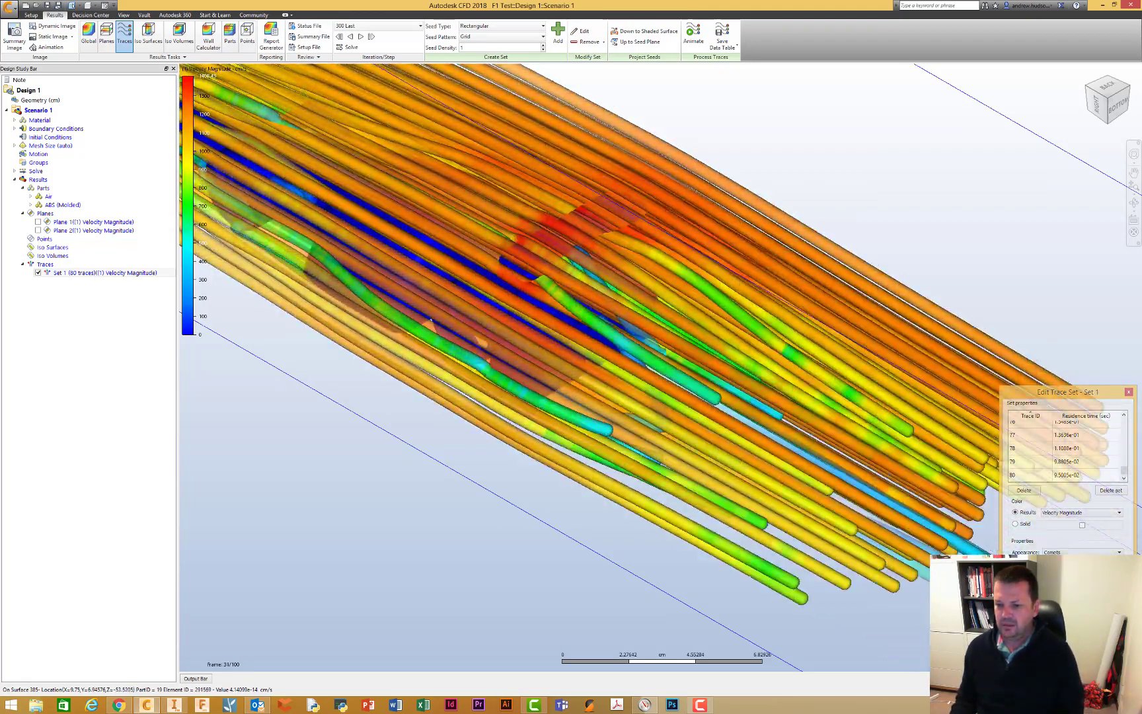
mouse_move(1135, 530)
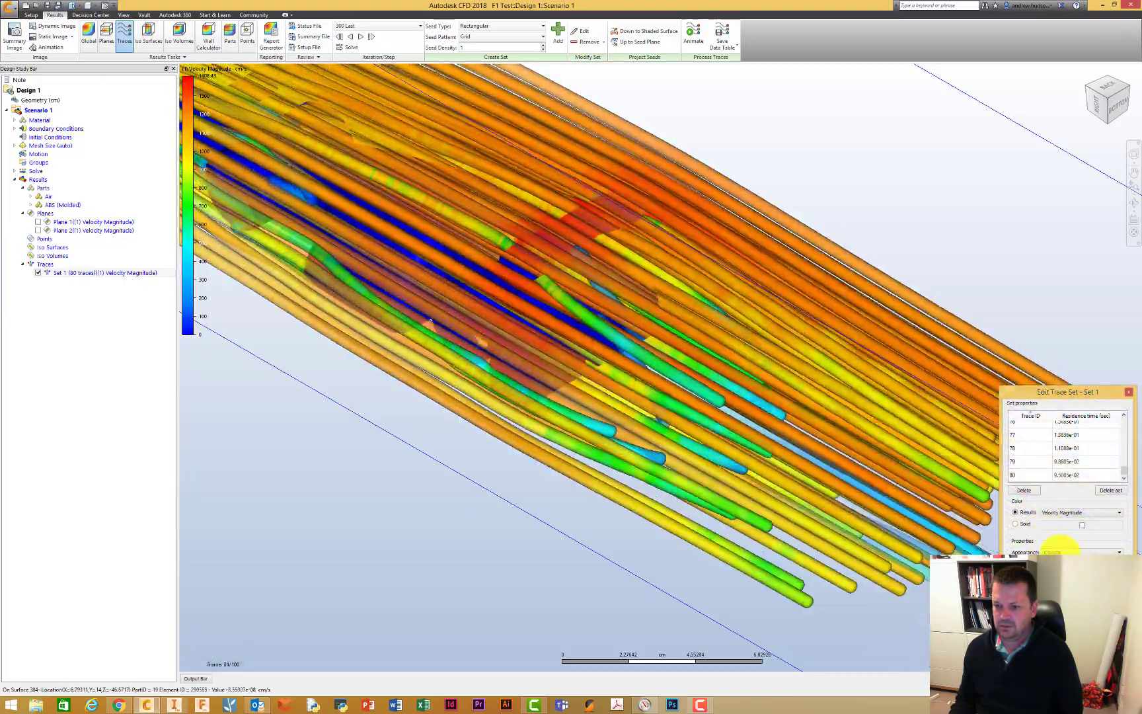
click(1060, 552)
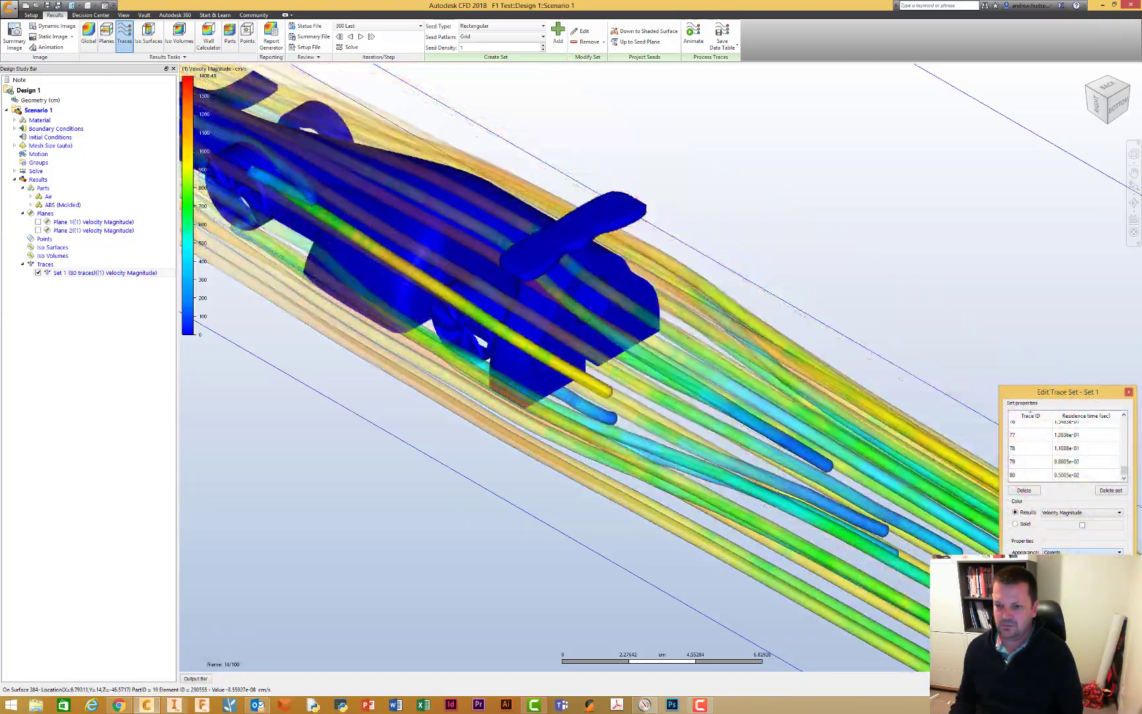
click(1059, 576)
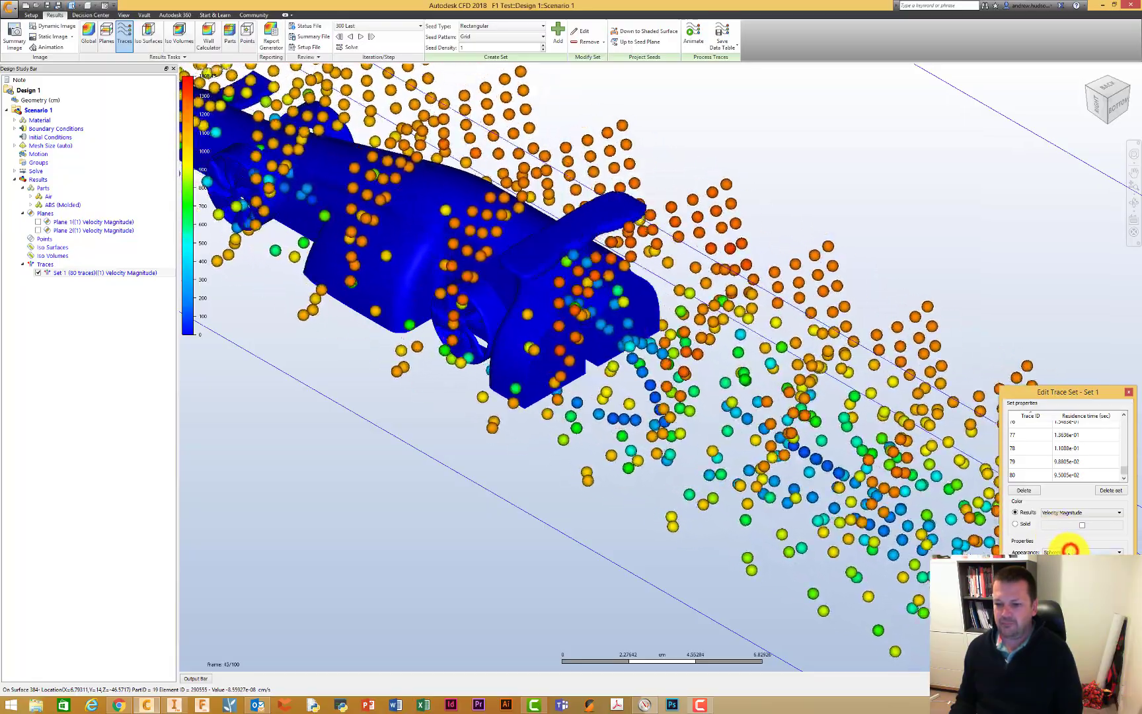
click(1070, 547)
click(1066, 576)
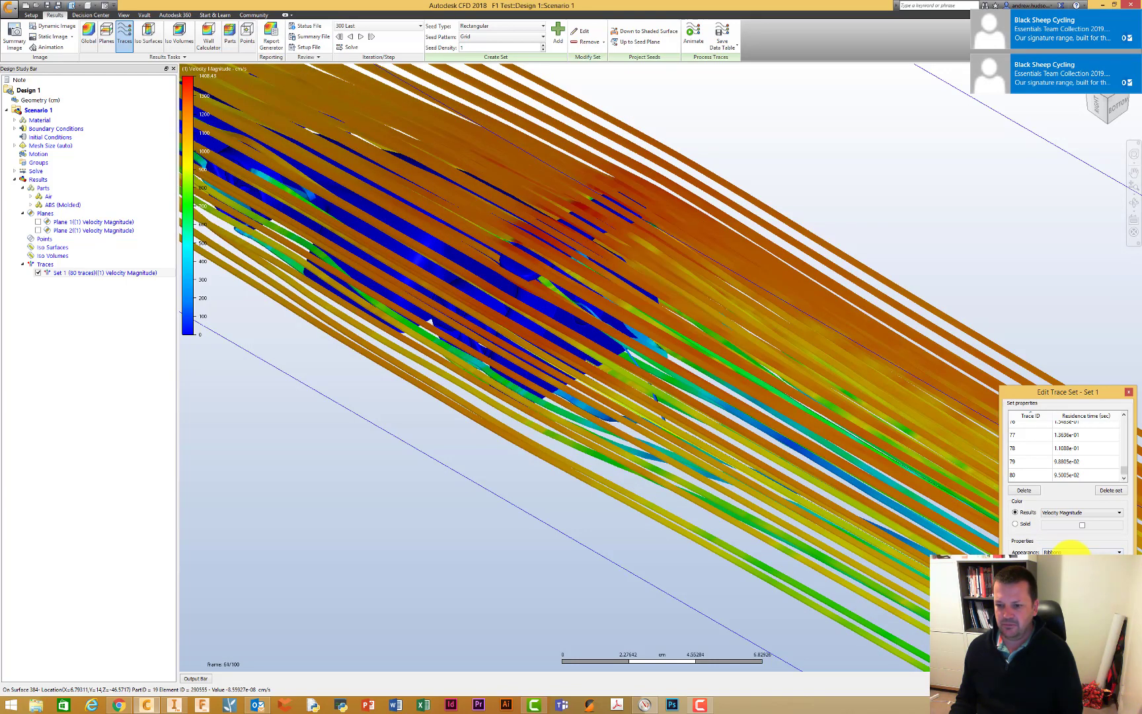
Step: Set the trace set's appearance to cylinders with a thinner width and close its editor
click(1067, 567)
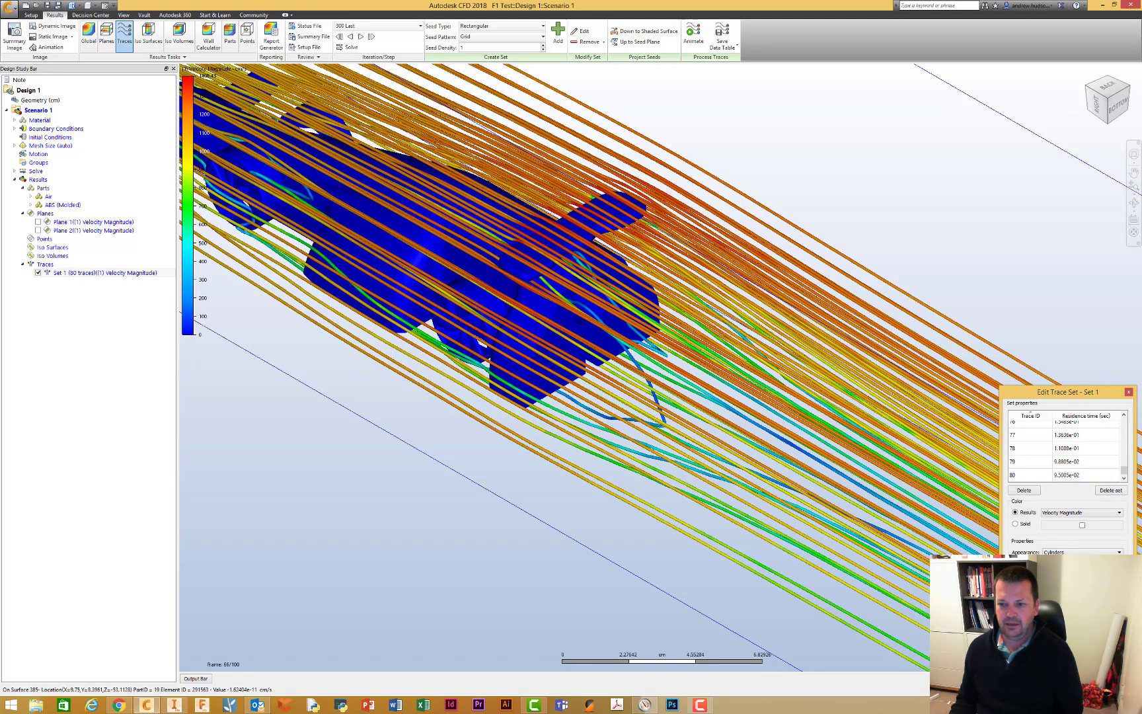
click(1111, 610)
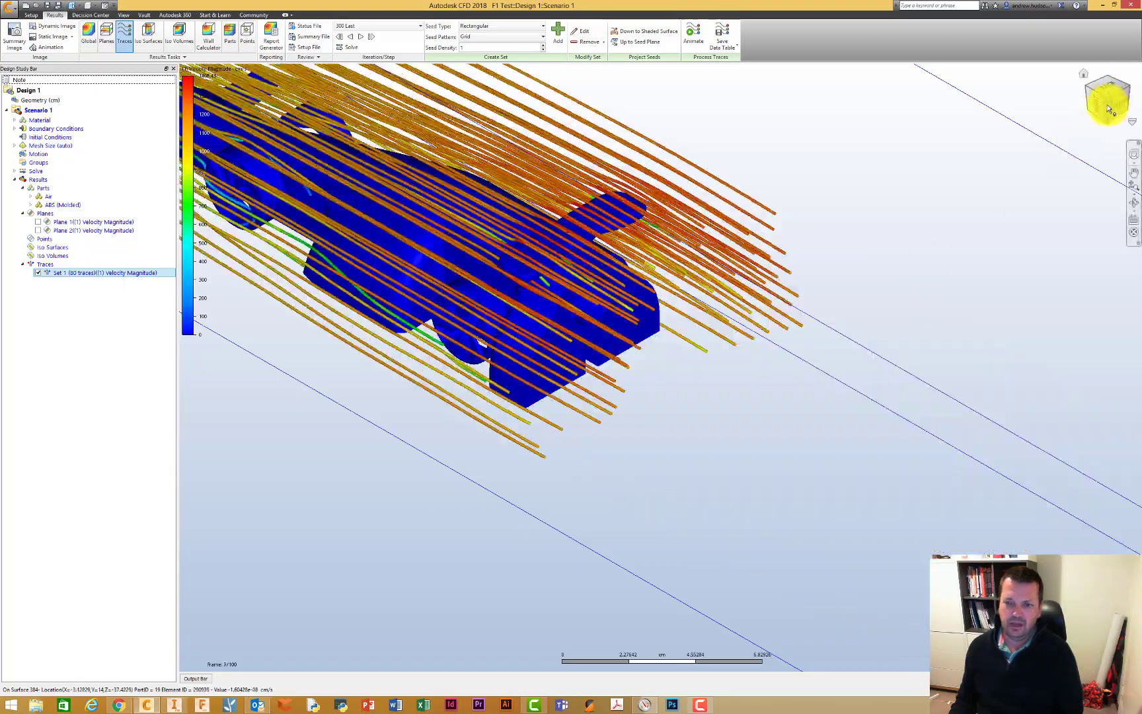
Step: Examine the flow traces up close around the car's rear face and the underside of the rear wing
drag(1109, 107, 1056, 93)
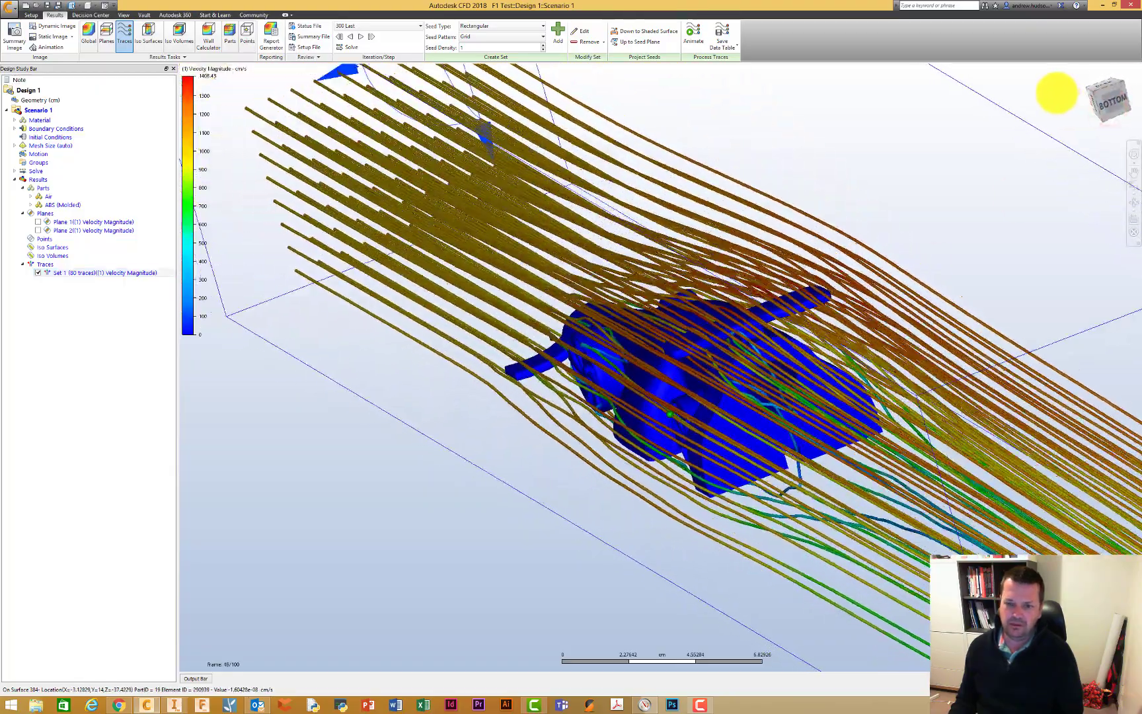
middle_drag(840, 346, 742, 339)
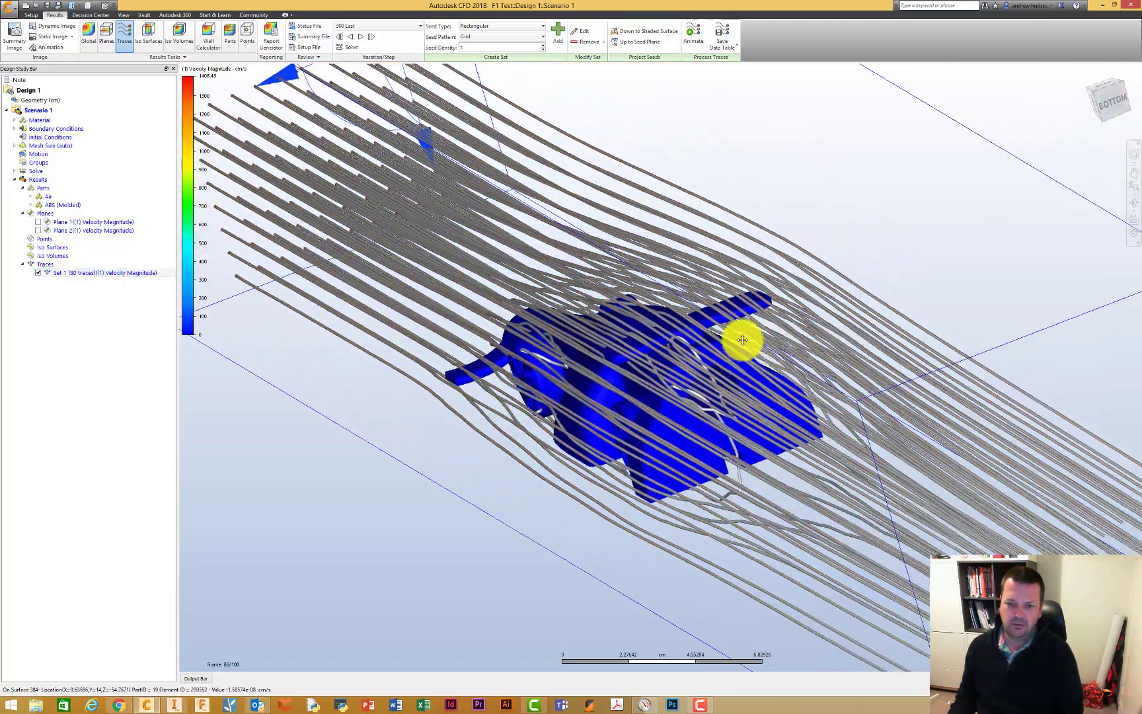
scroll(676, 408, up, 5)
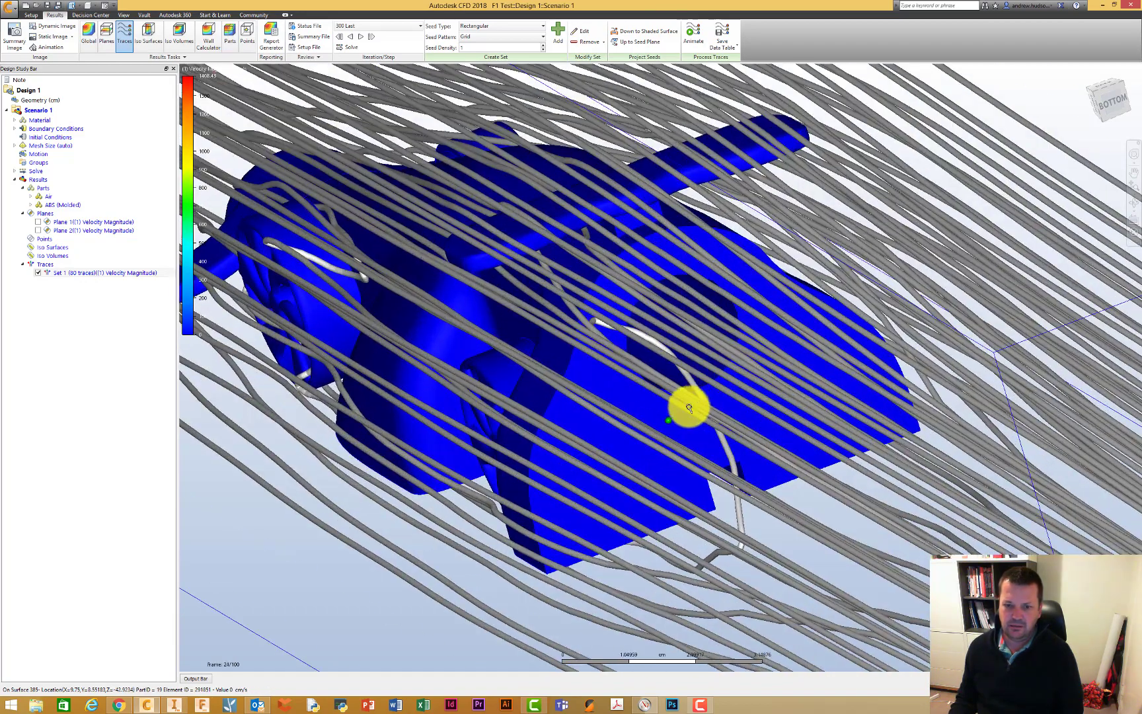
scroll(737, 391, up, 3)
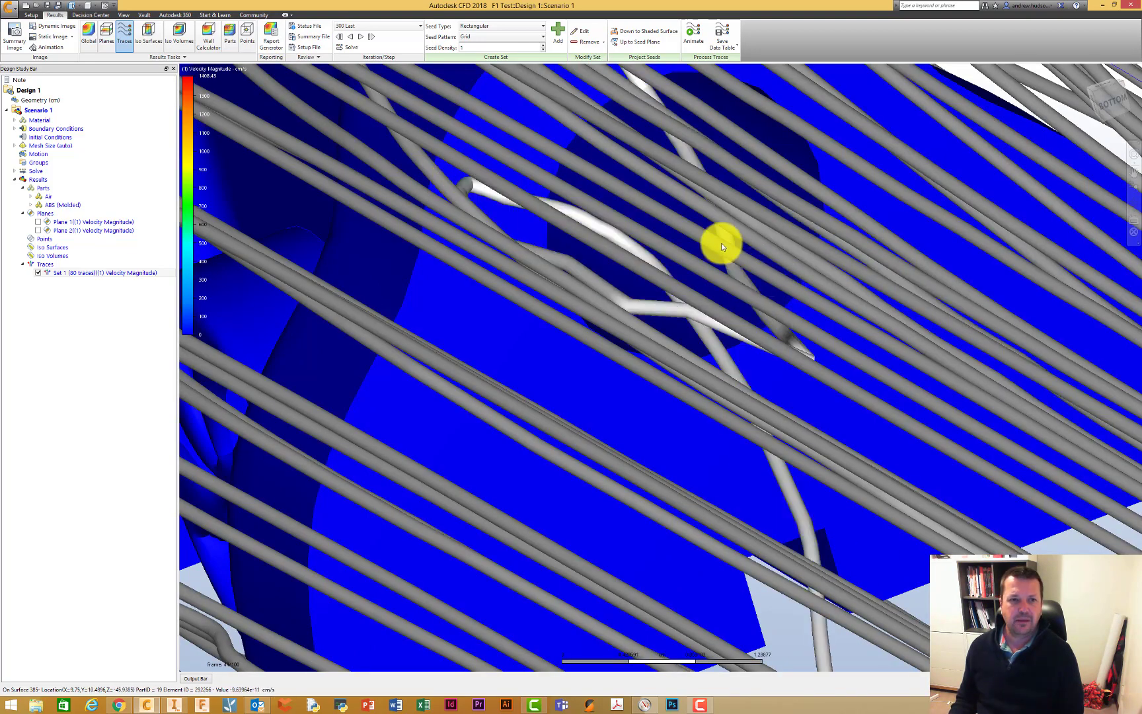
scroll(721, 245, down, 5)
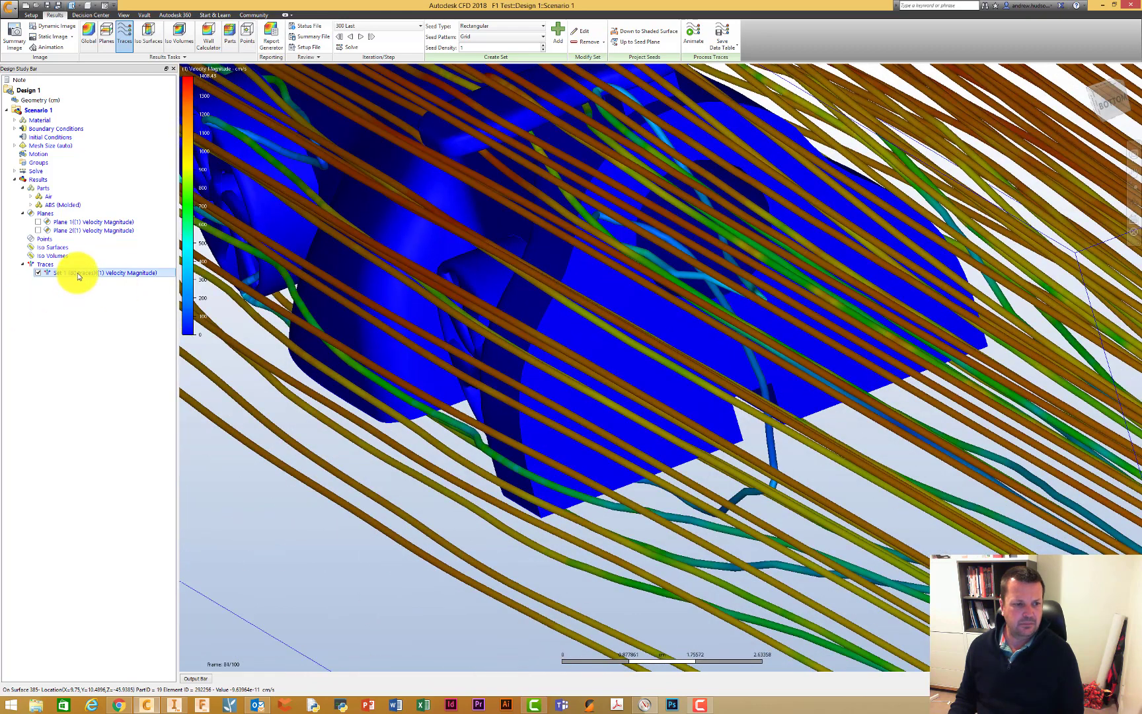
Step: Review the trace set's properties and the result quantities available for colouring its traces
right_click(77, 273)
click(87, 290)
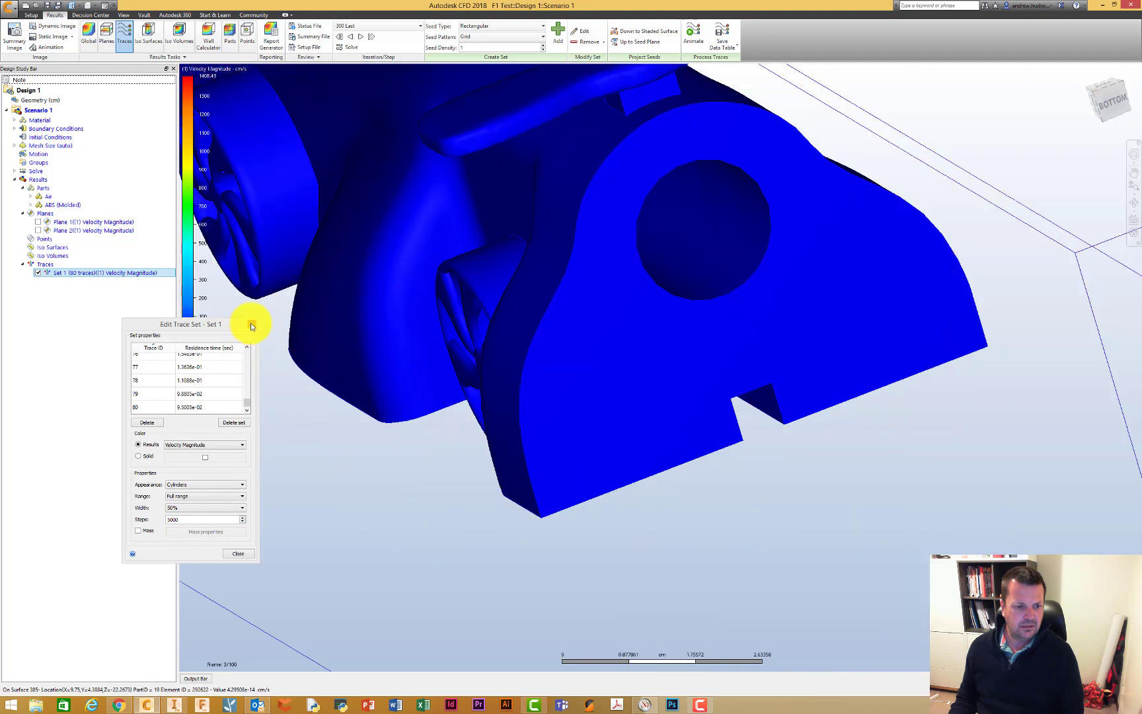
click(251, 325)
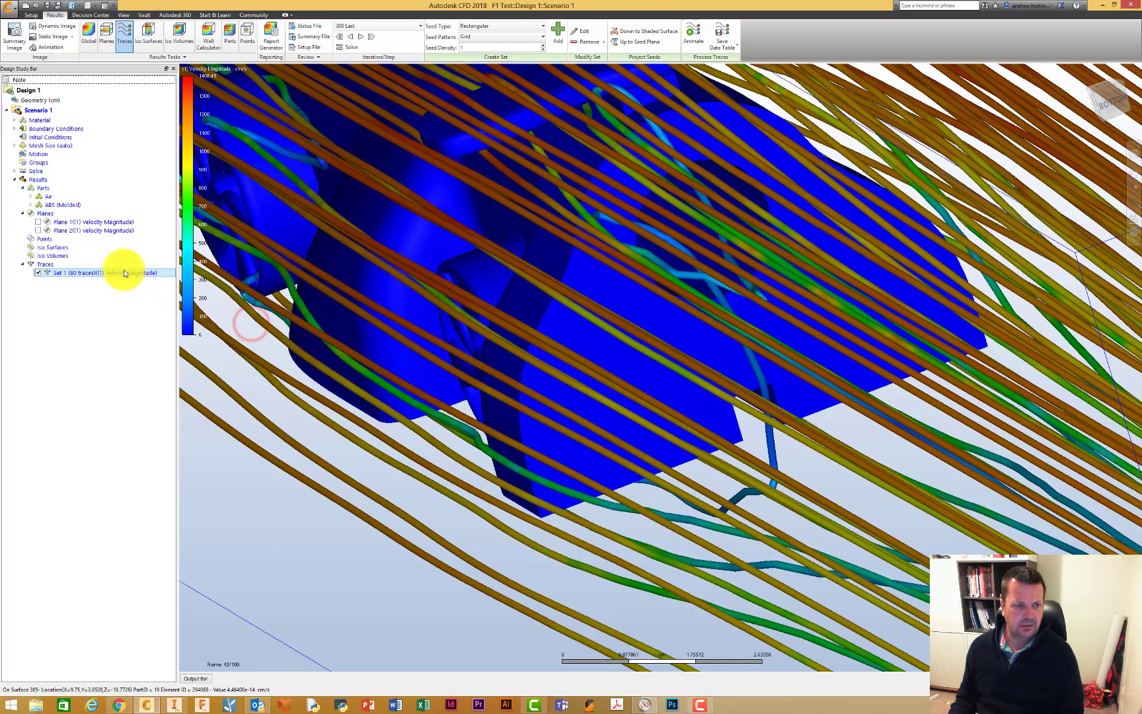
right_click(124, 273)
mouse_move(127, 278)
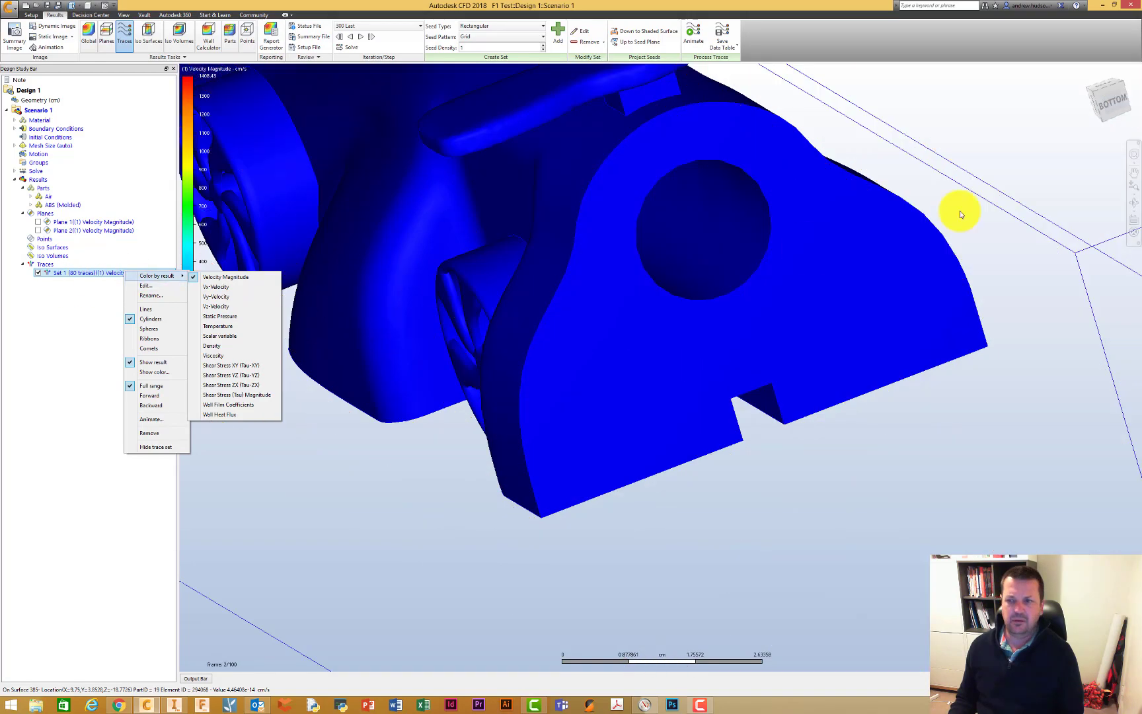
Step: Hide the first trace set so only the car and the air domain are displayed
click(1095, 96)
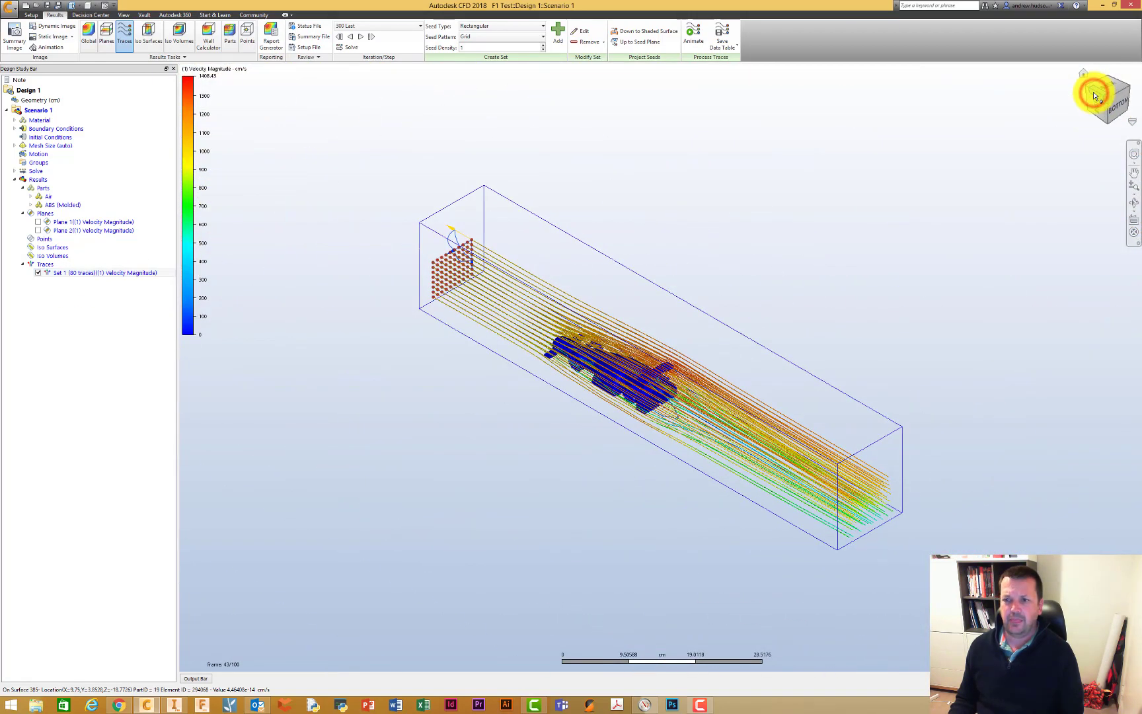
click(1086, 85)
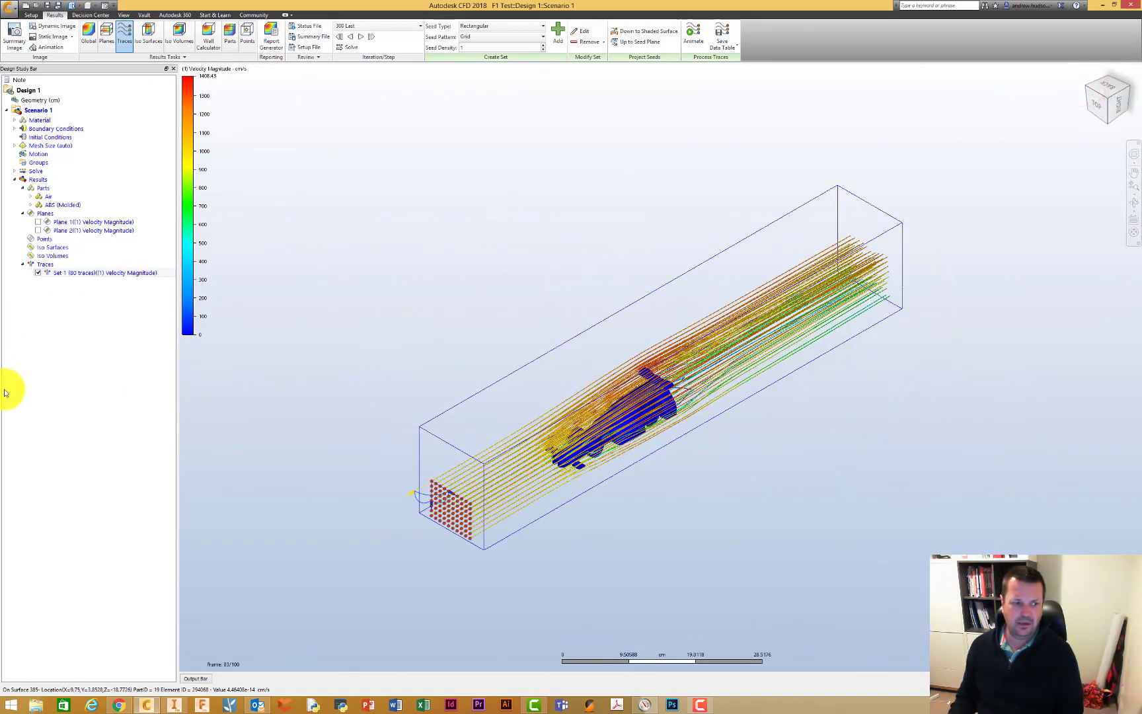
click(39, 273)
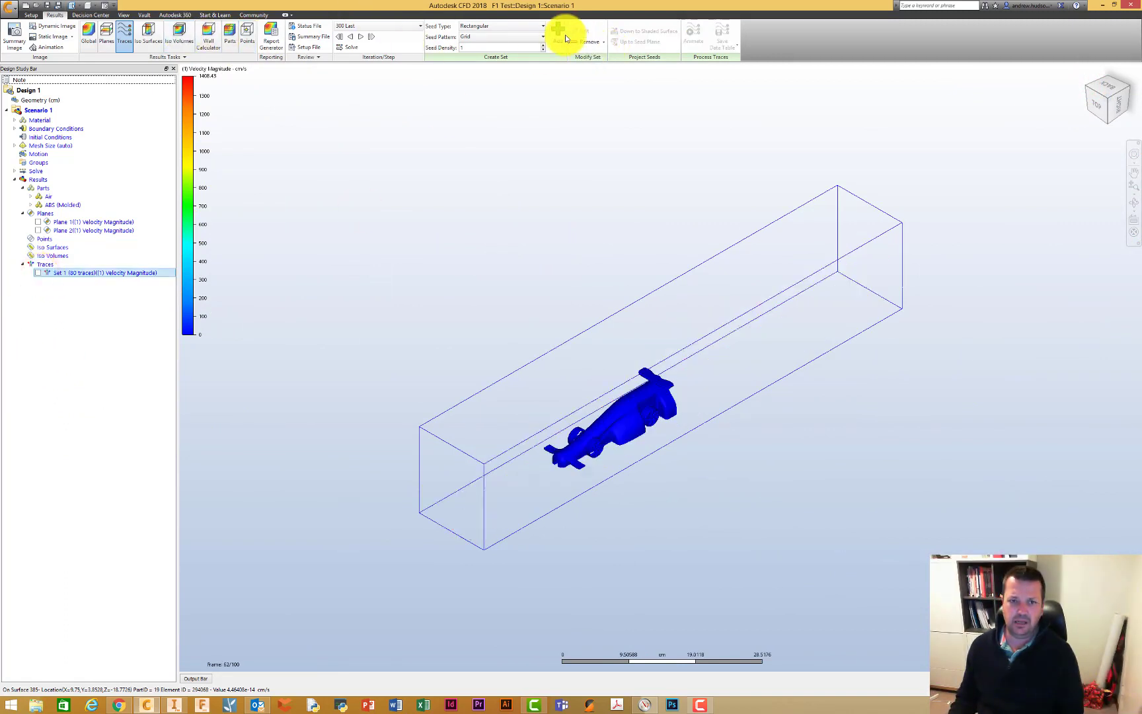
Step: Configure the new trace set with a circular seed type, a hexagon seed pattern and a seed density of 0.5
click(492, 26)
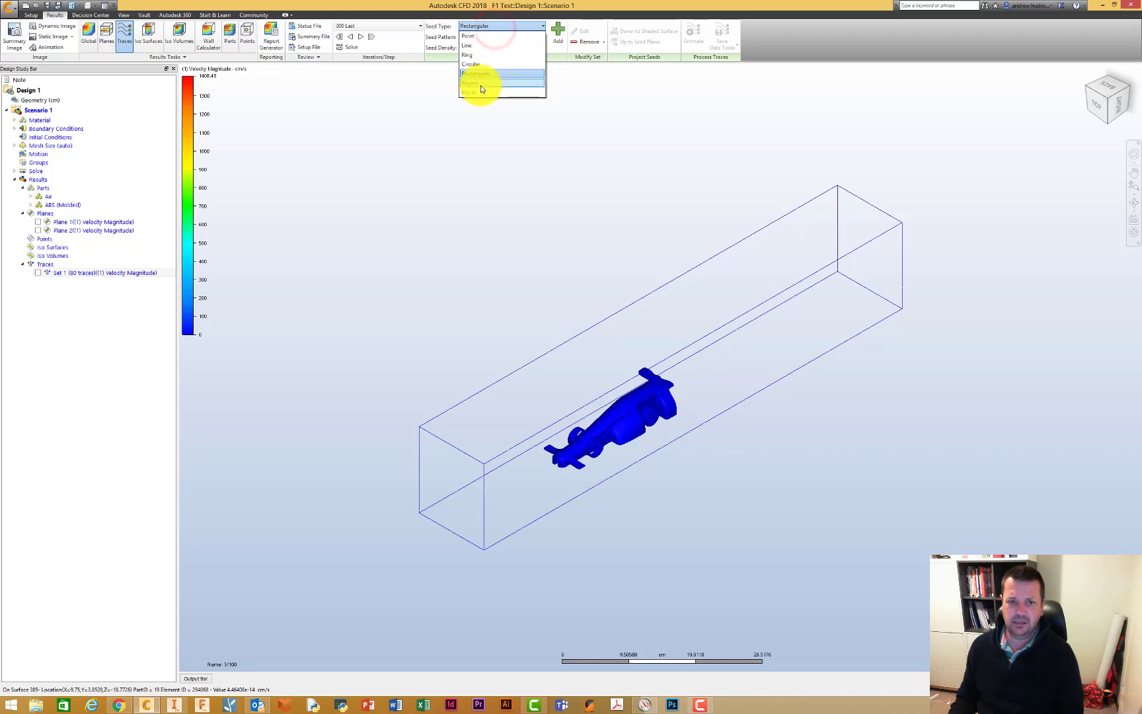
click(476, 64)
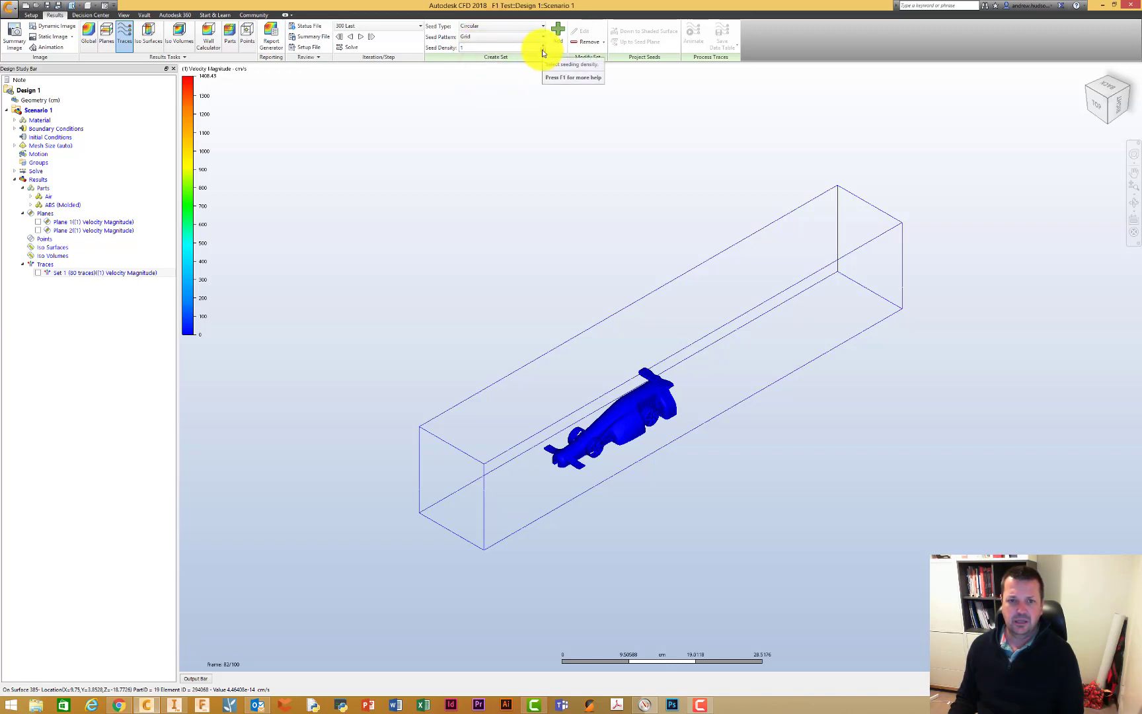
click(474, 47)
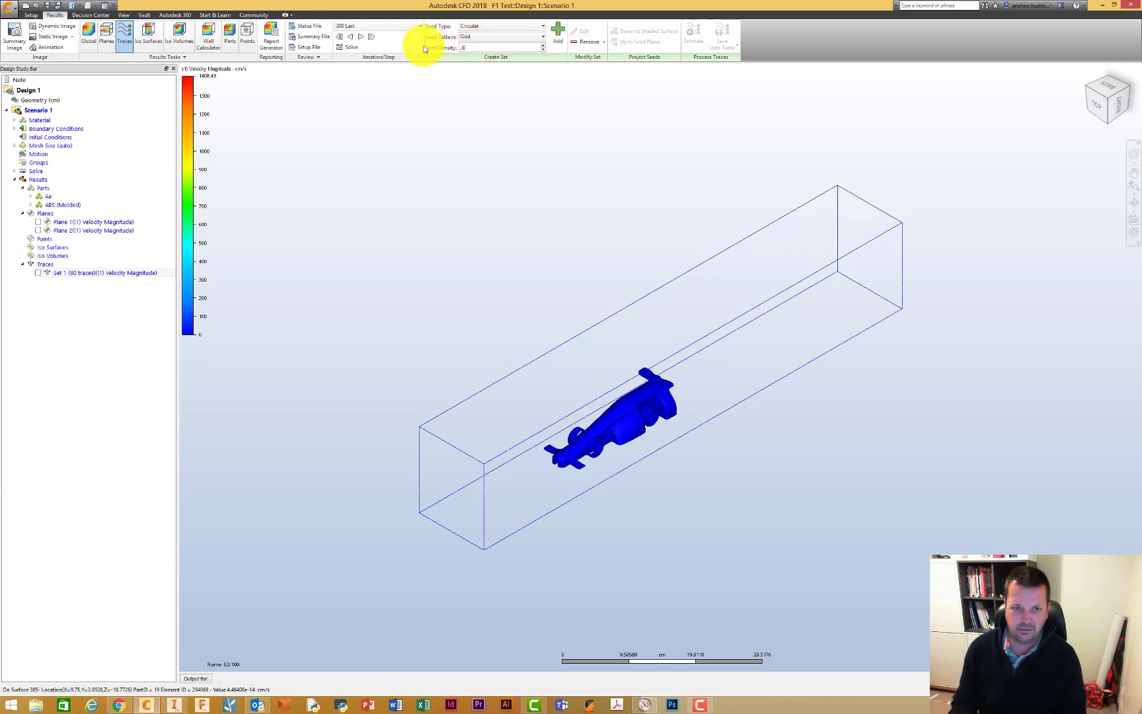
click(478, 37)
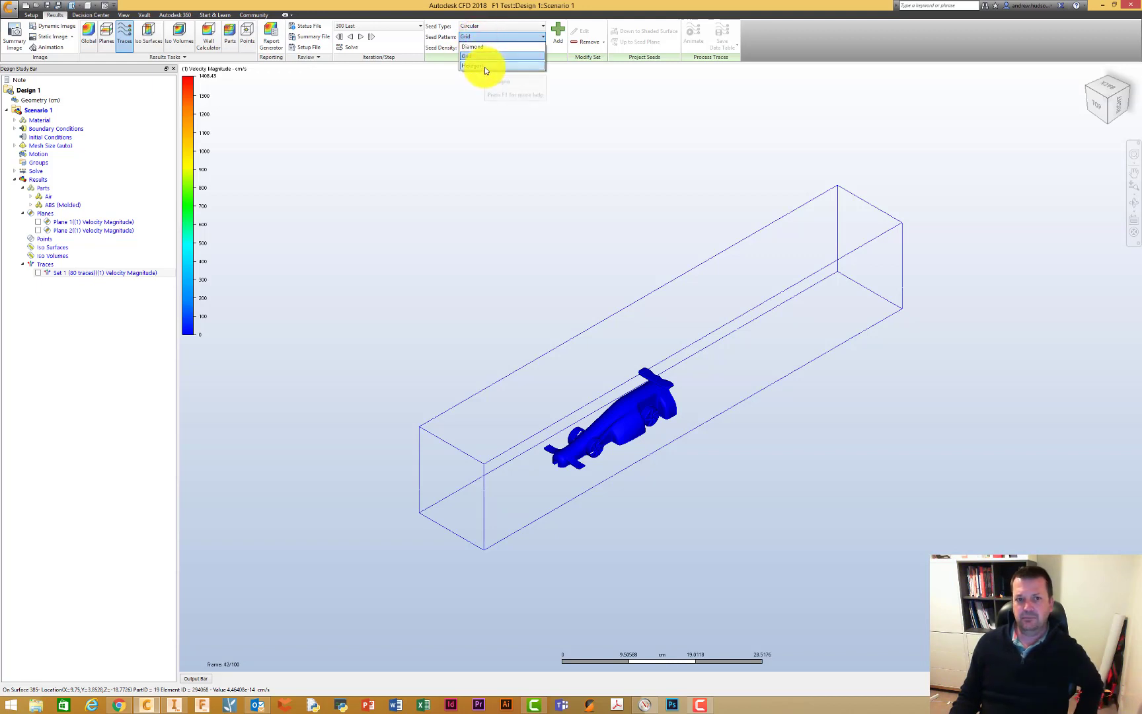
click(485, 66)
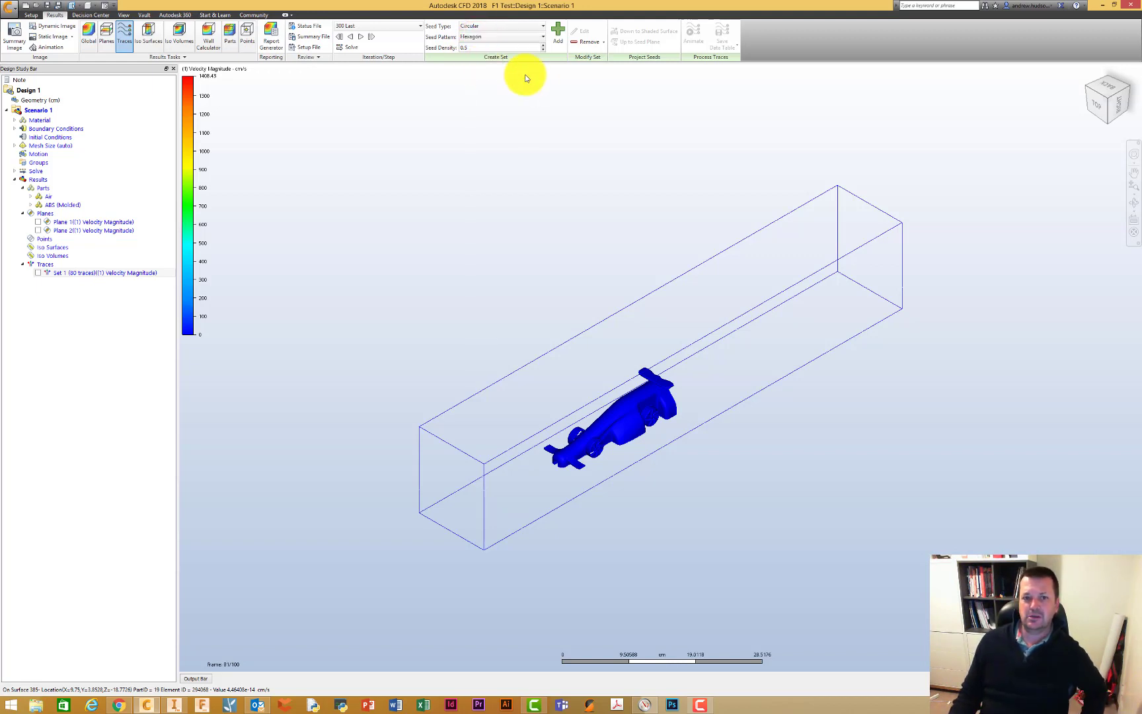
Step: Add a circular trace set centred on the car's body, placing its seeds in the head-on view along the car
click(558, 48)
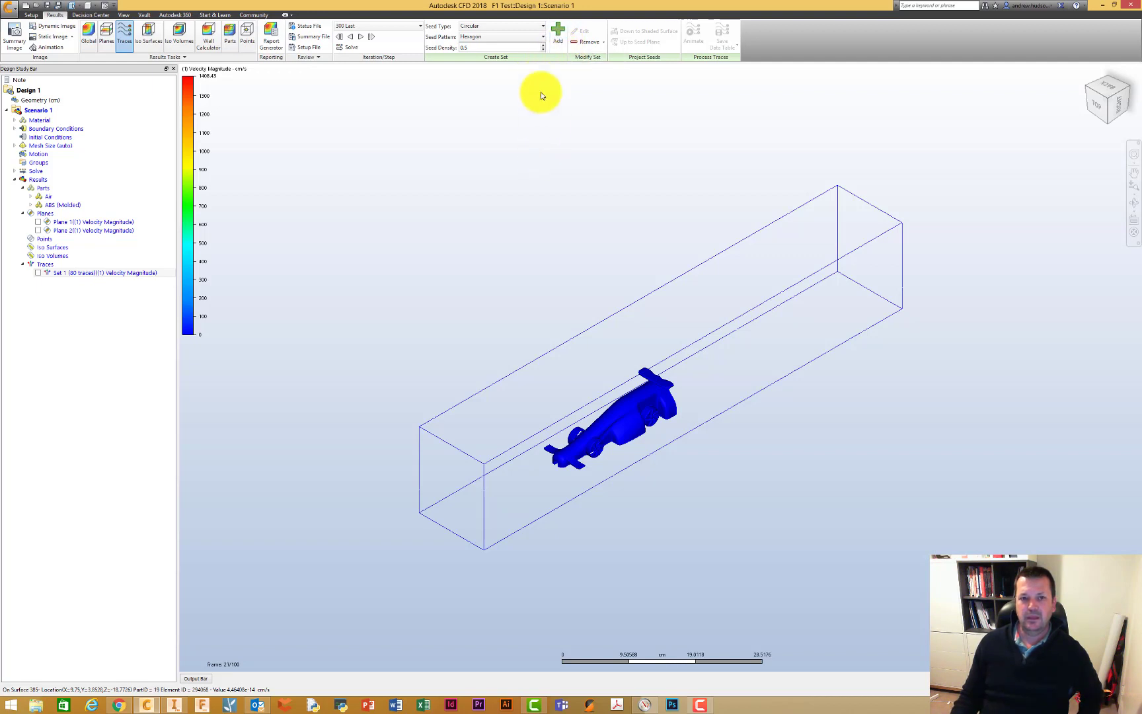
click(559, 26)
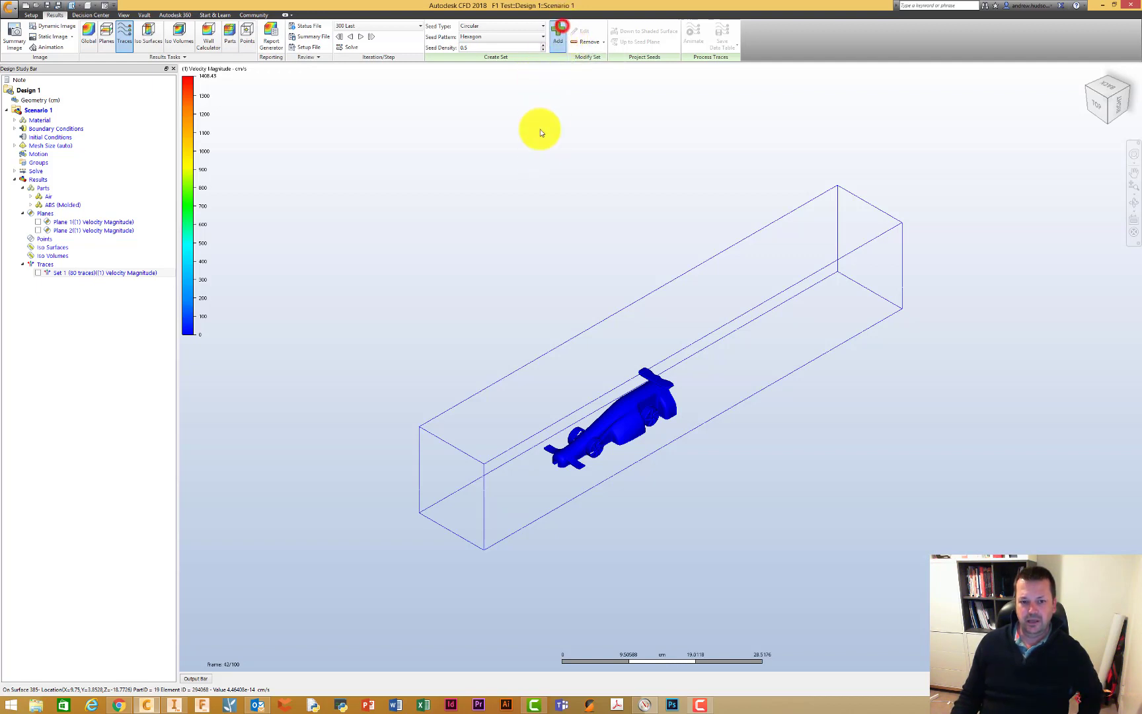
click(1100, 103)
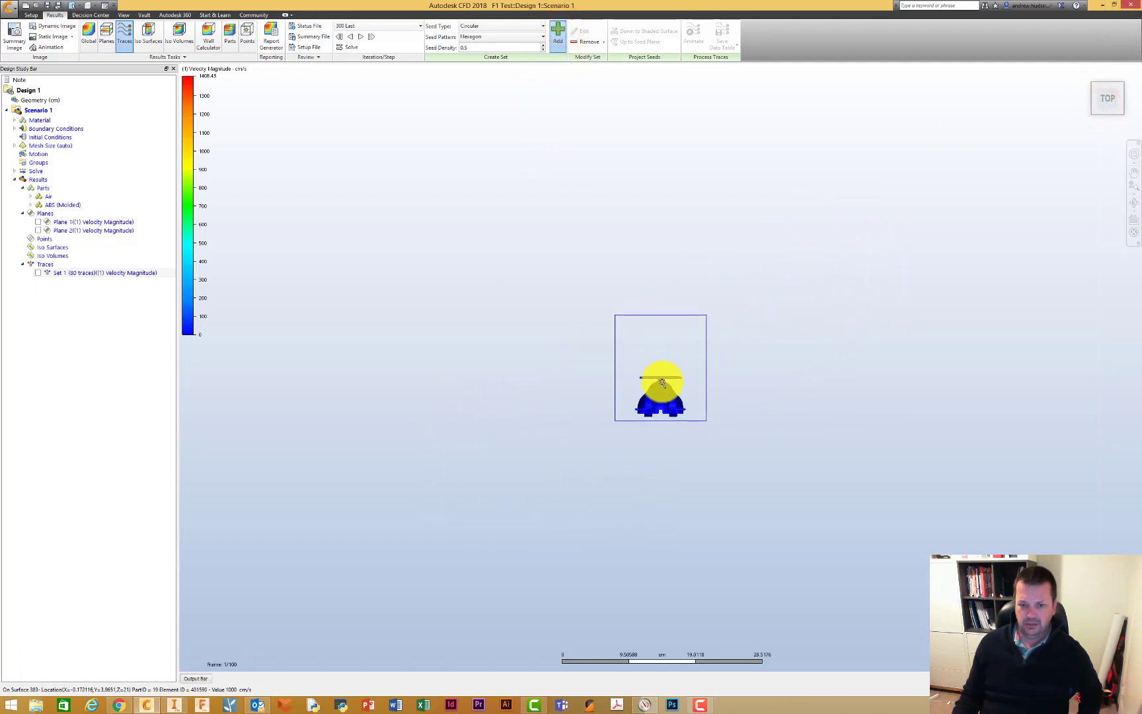
scroll(661, 380, up, 5)
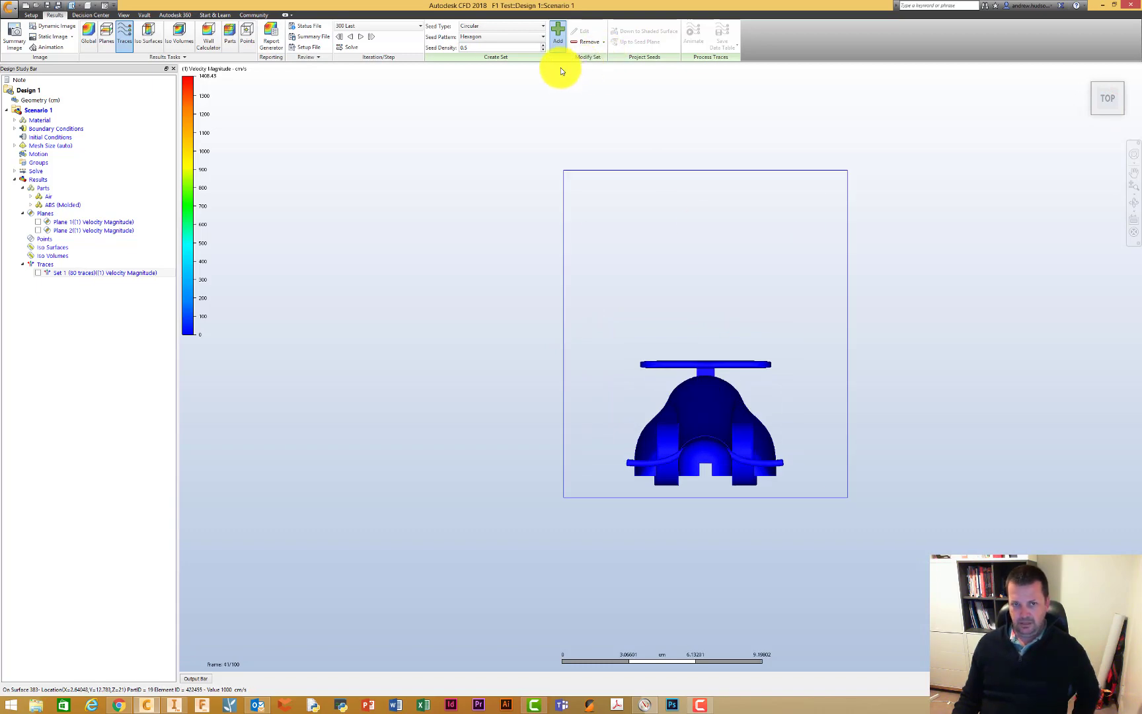
click(704, 418)
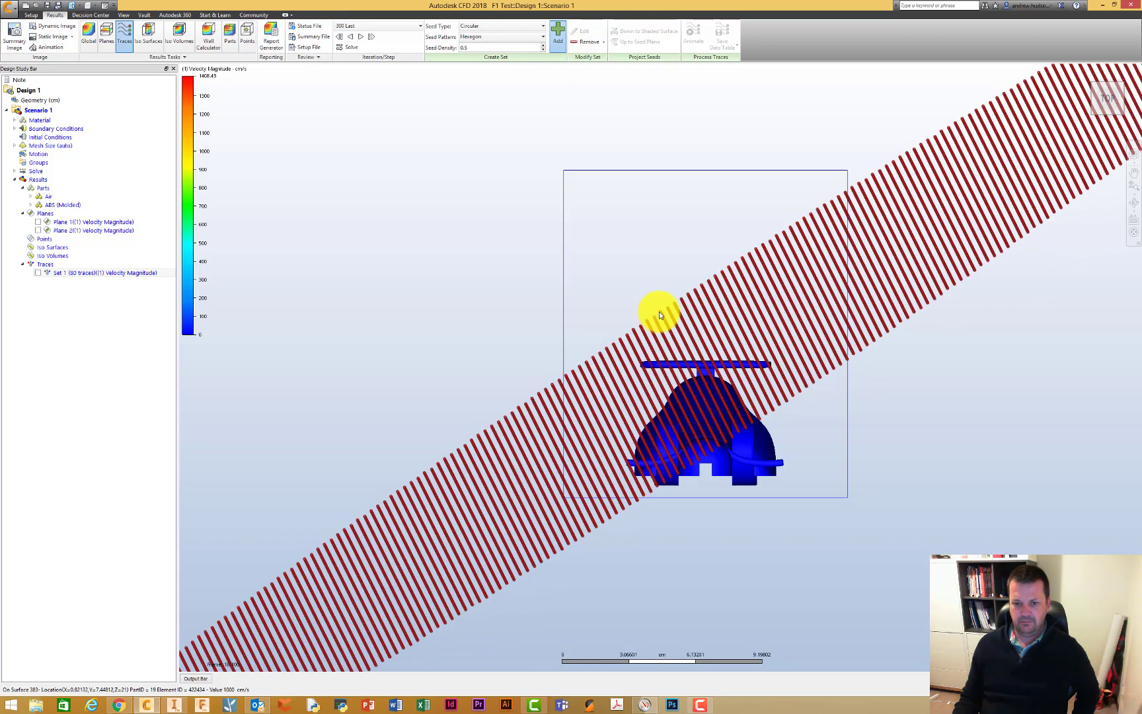
mouse_move(721, 362)
mouse_down()
mouse_move(696, 324)
mouse_move(724, 372)
mouse_up()
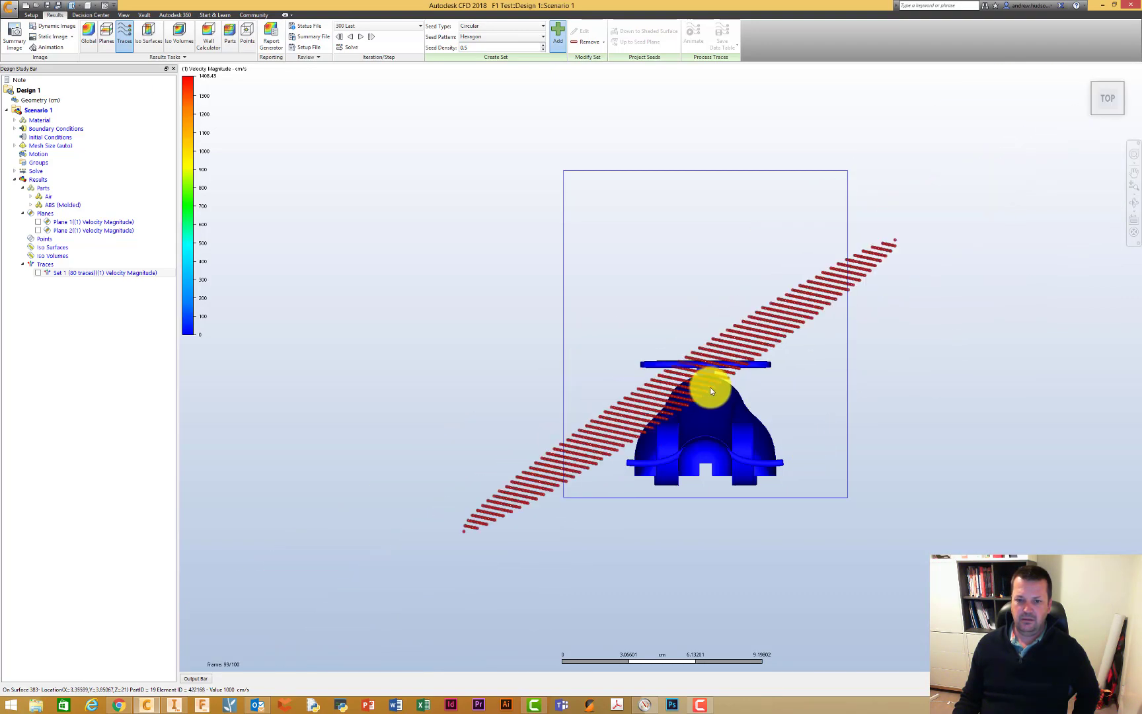
click(740, 361)
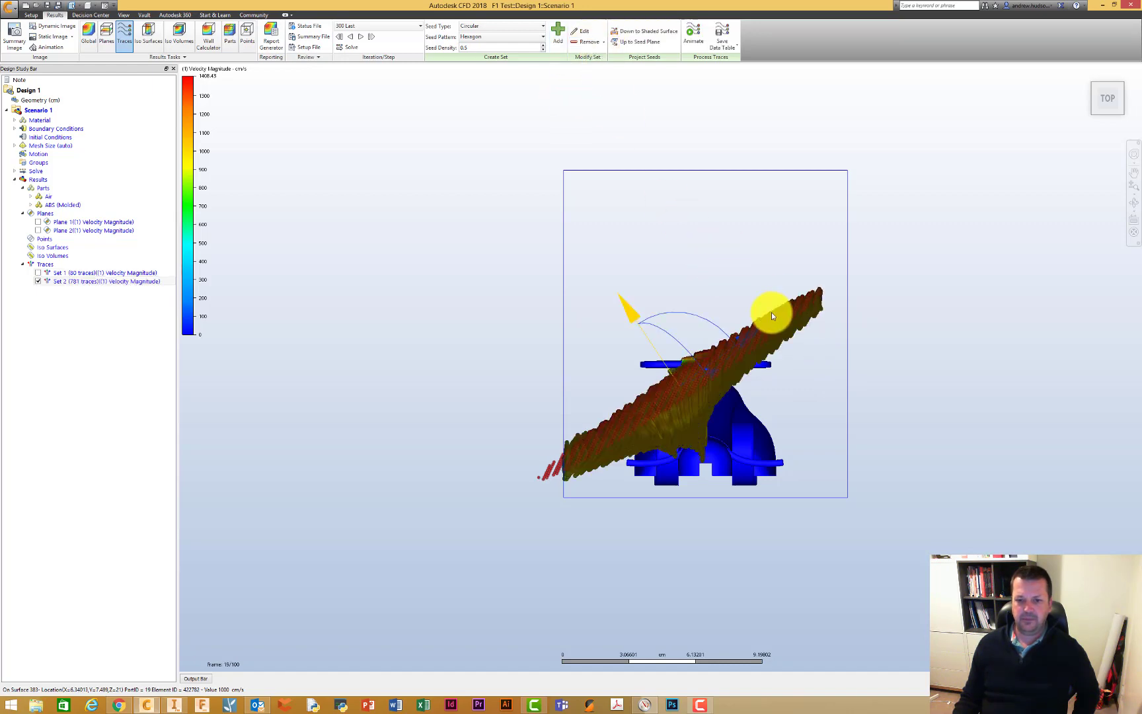
Step: Inspect the new circular trace set and its seed plane from an angled view
click(1117, 89)
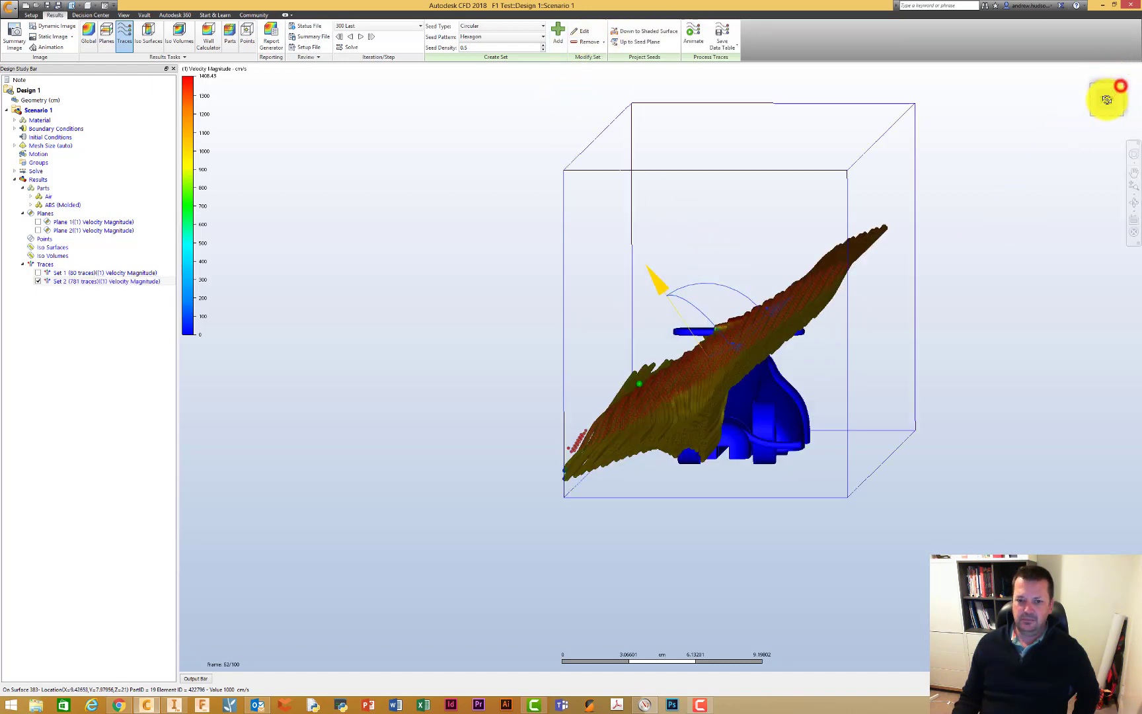
mouse_move(1107, 99)
mouse_down()
mouse_move(1073, 84)
mouse_move(1100, 98)
mouse_move(1076, 79)
mouse_move(1134, 65)
mouse_move(1137, 92)
mouse_up()
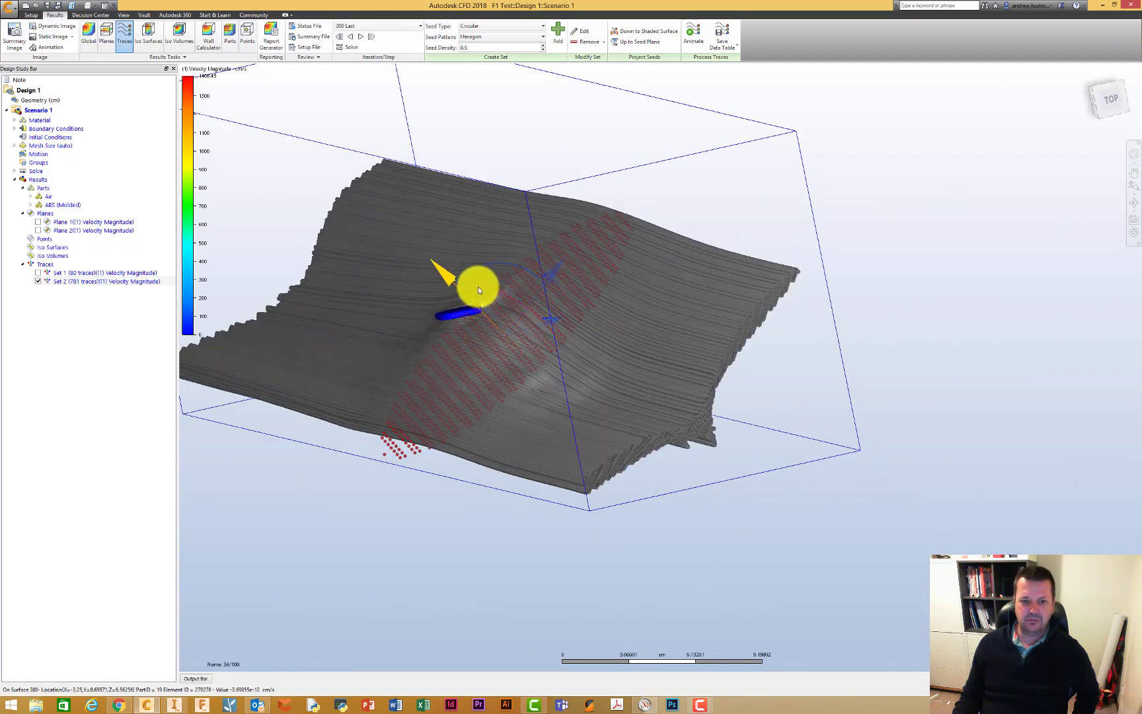
click(480, 285)
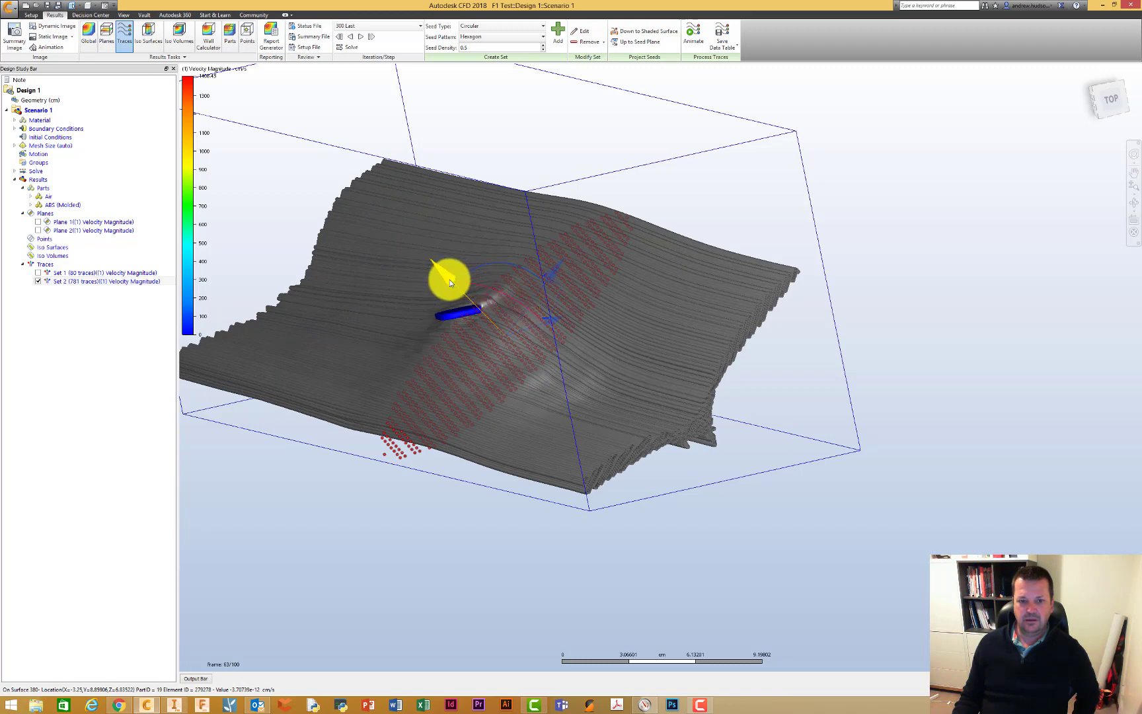
Step: Try to straighten the circular trace set's seed plane by rotating it in the angled and head-on views
click(515, 311)
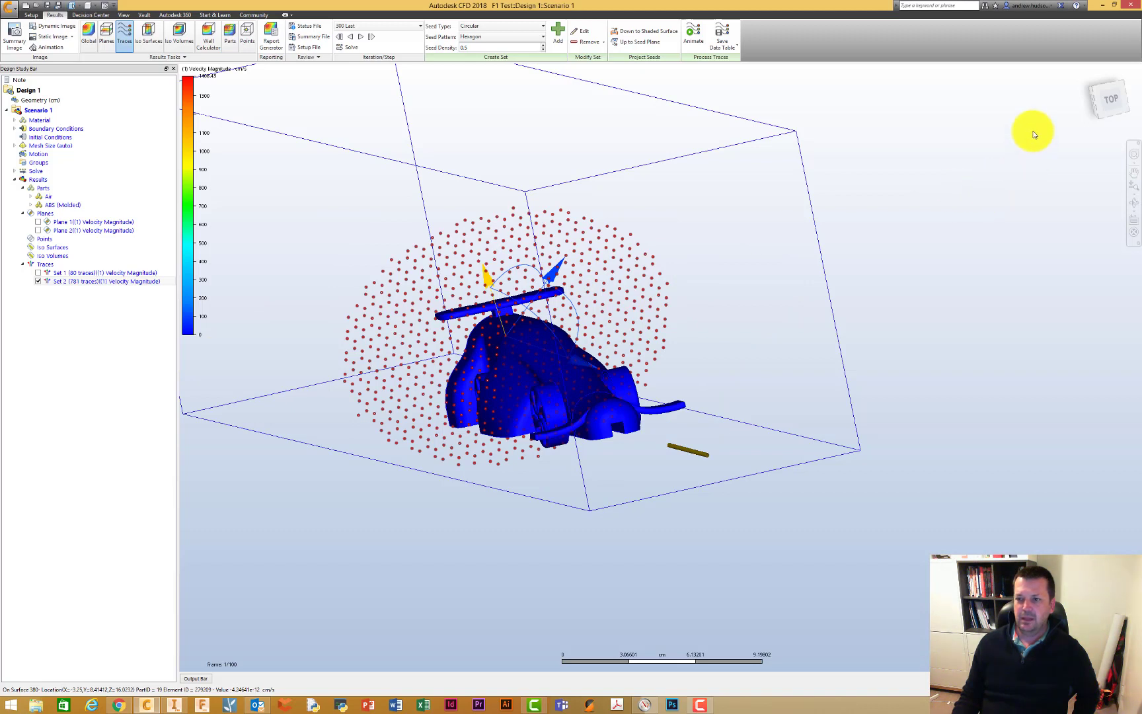
click(1110, 102)
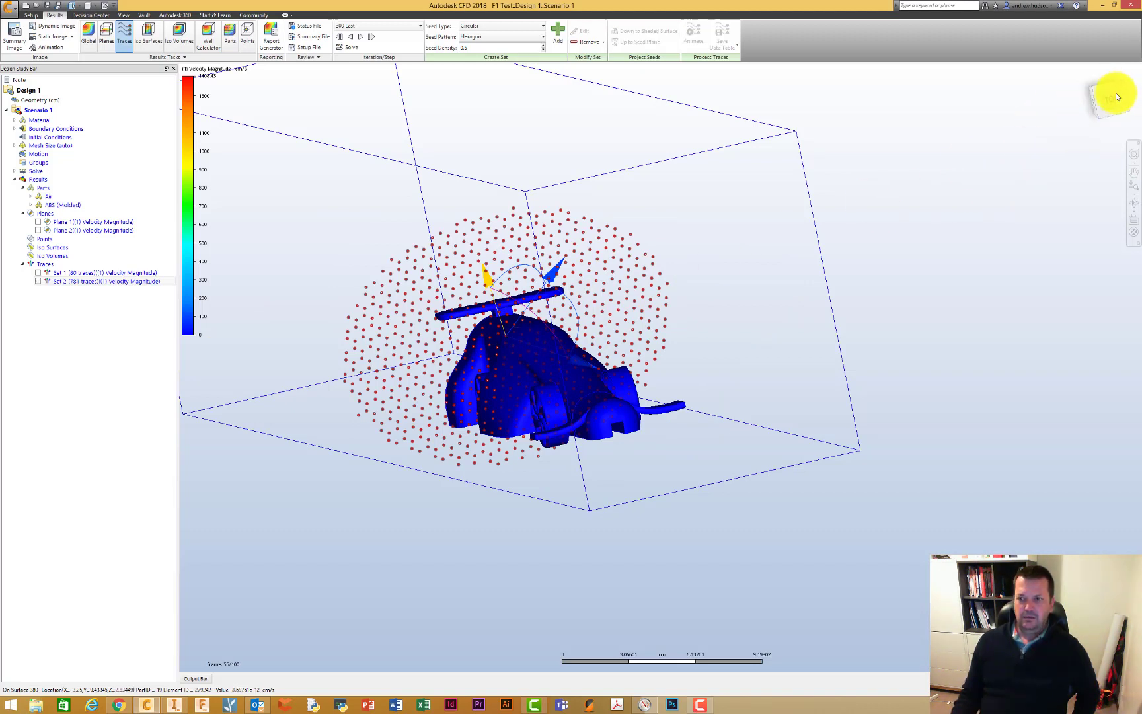
click(1108, 97)
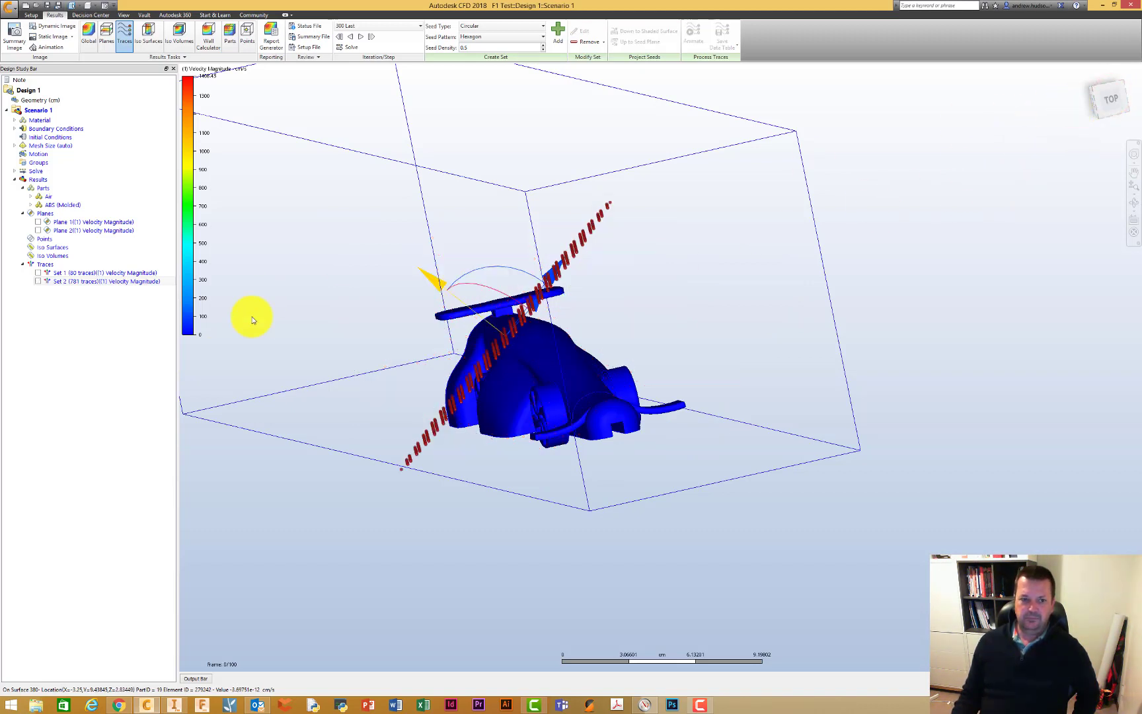
click(452, 296)
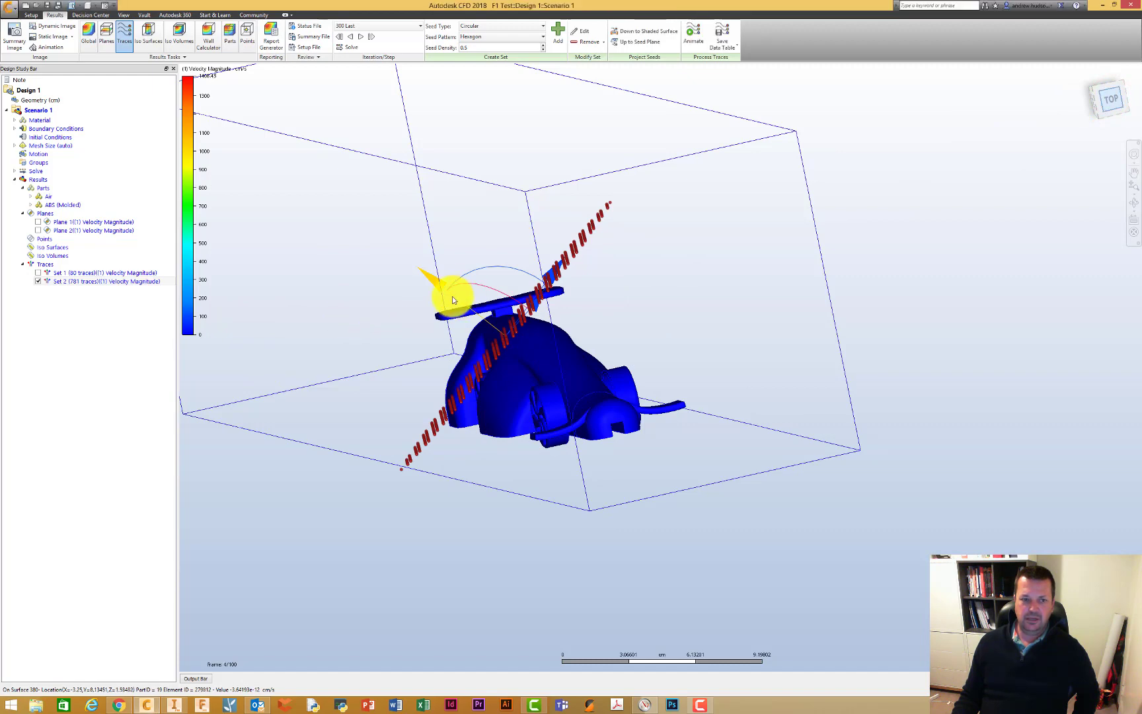
scroll(608, 388, up, 5)
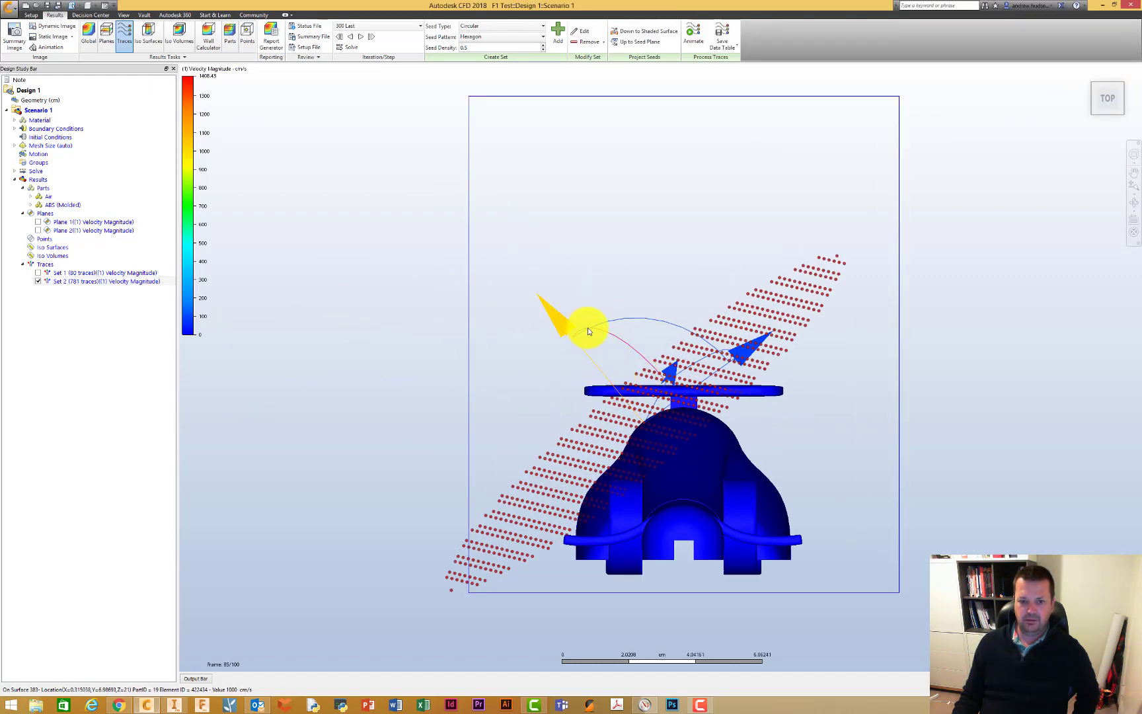
click(604, 331)
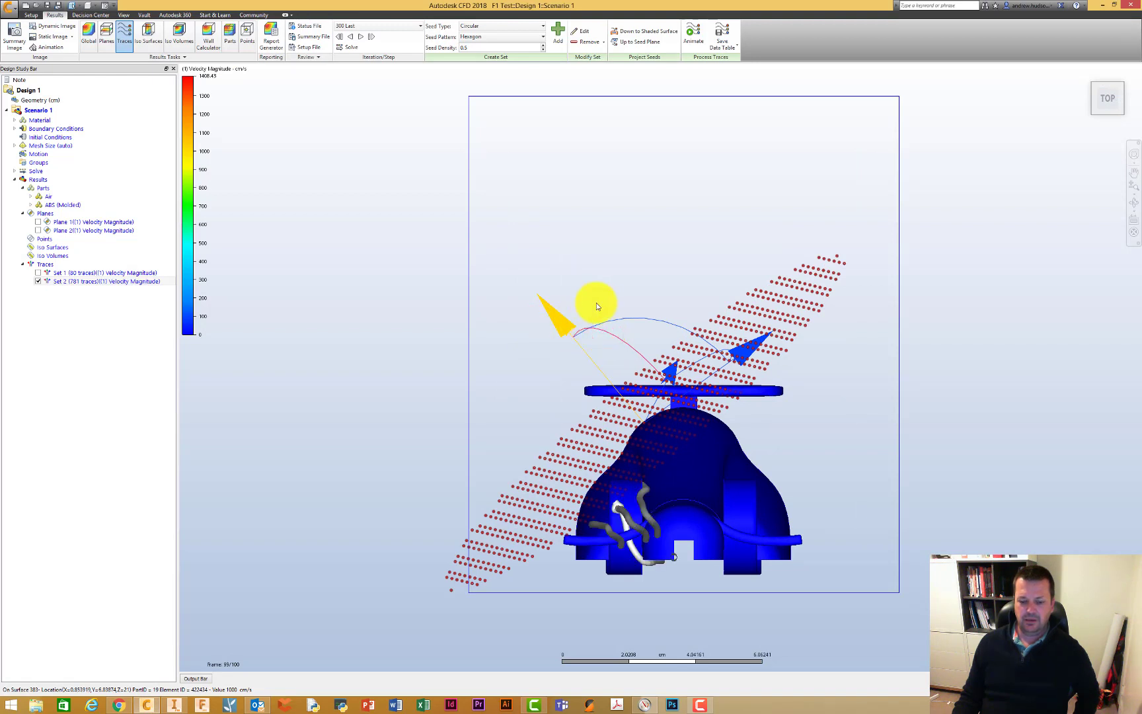
click(593, 42)
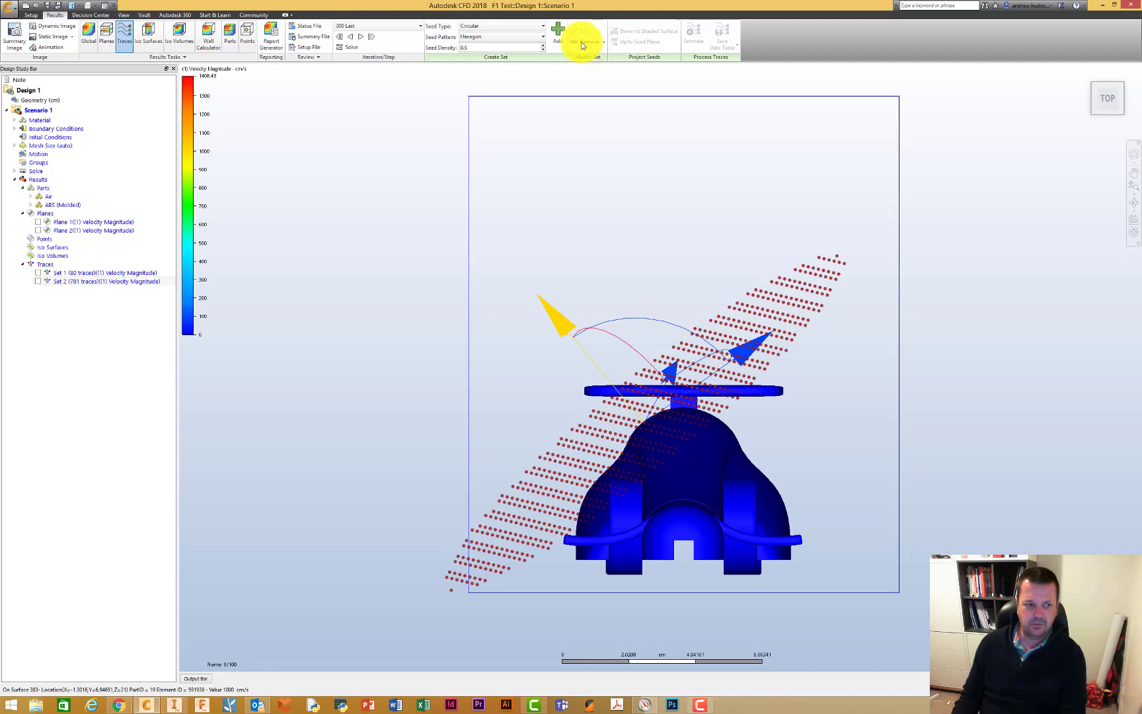
drag(587, 43, 0, 392)
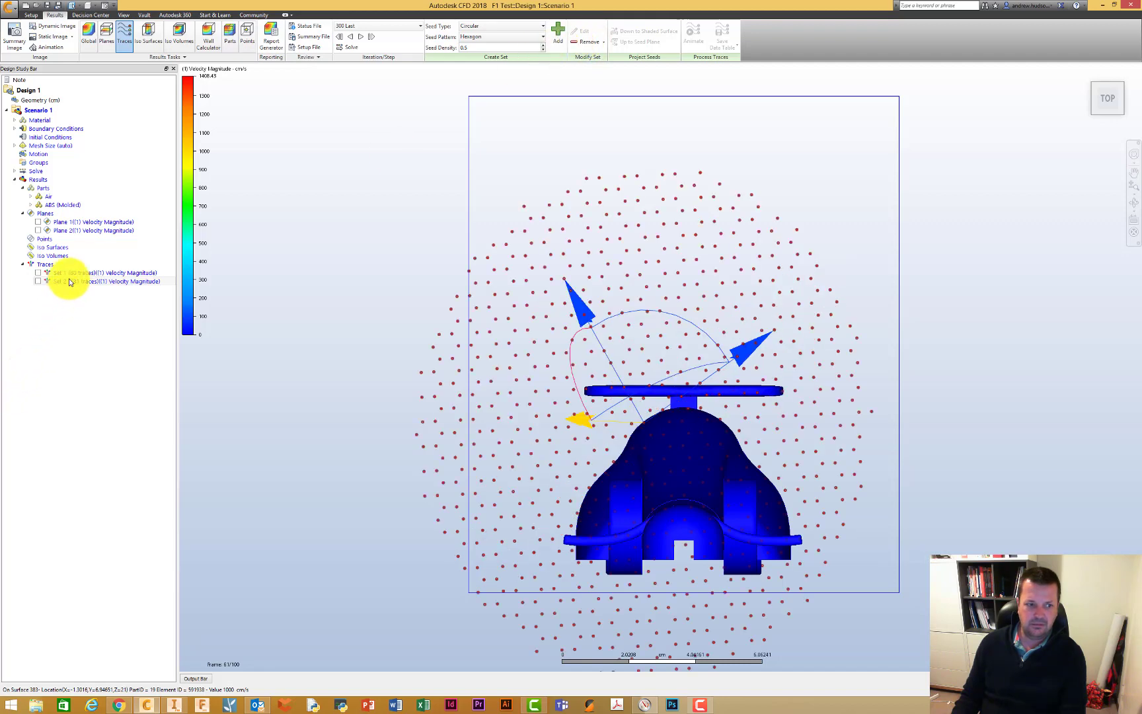
Step: Hide the second trace set and show it again
click(38, 281)
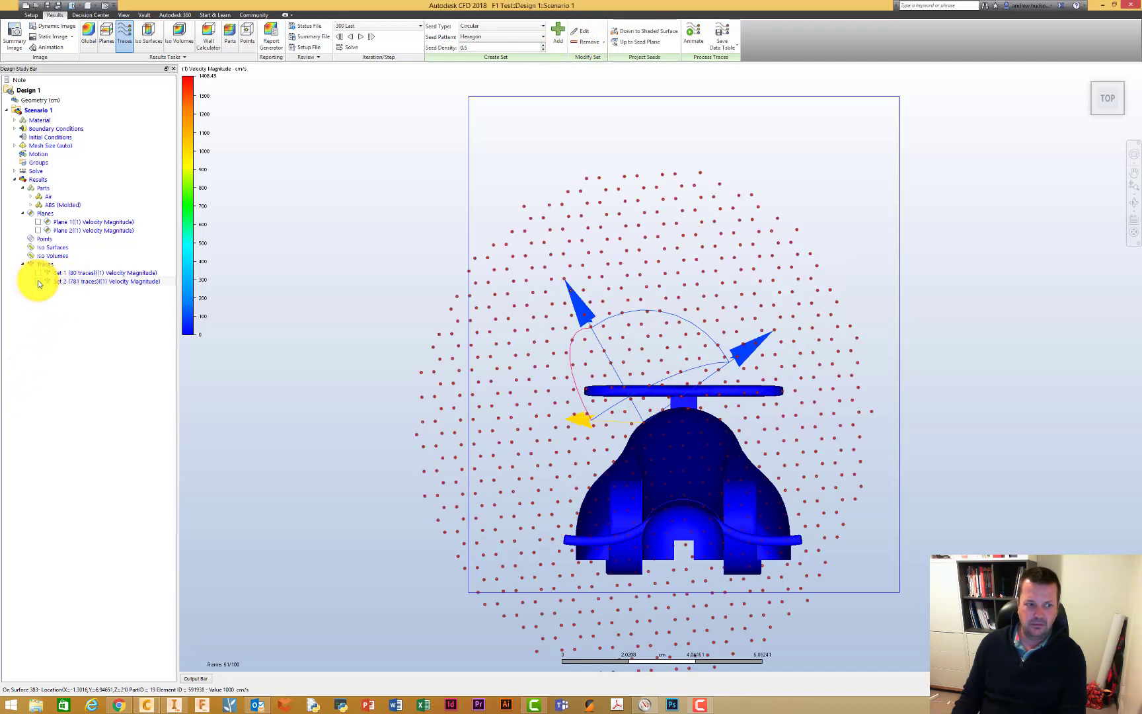
click(38, 281)
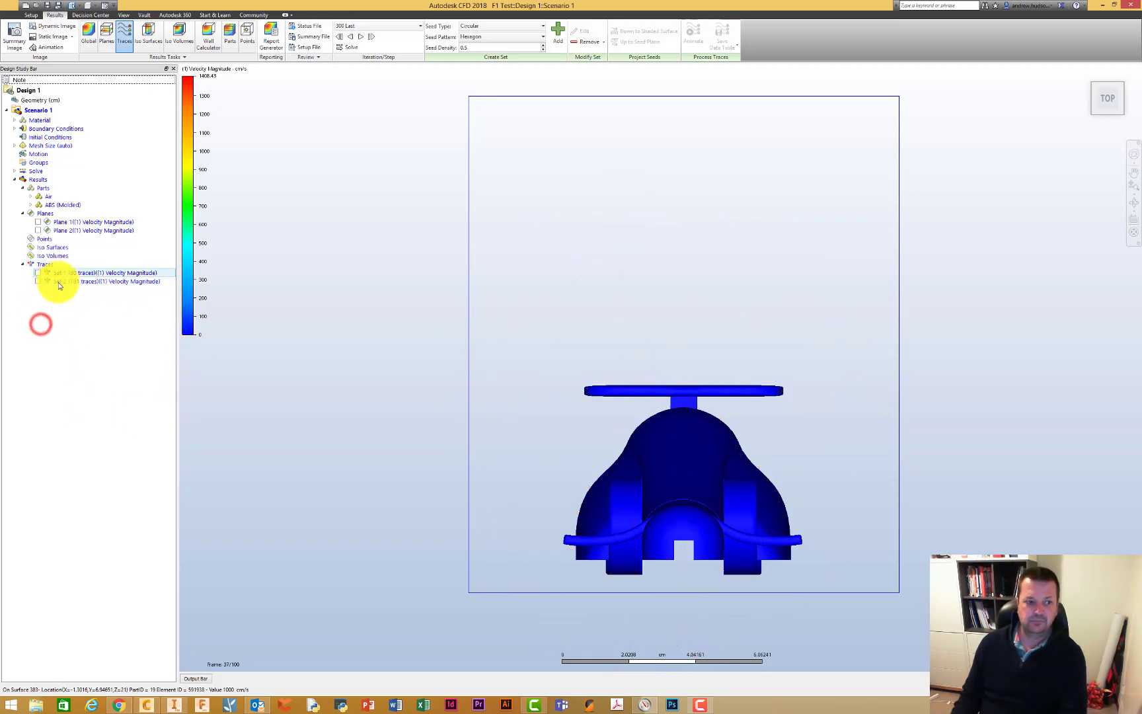
click(56, 281)
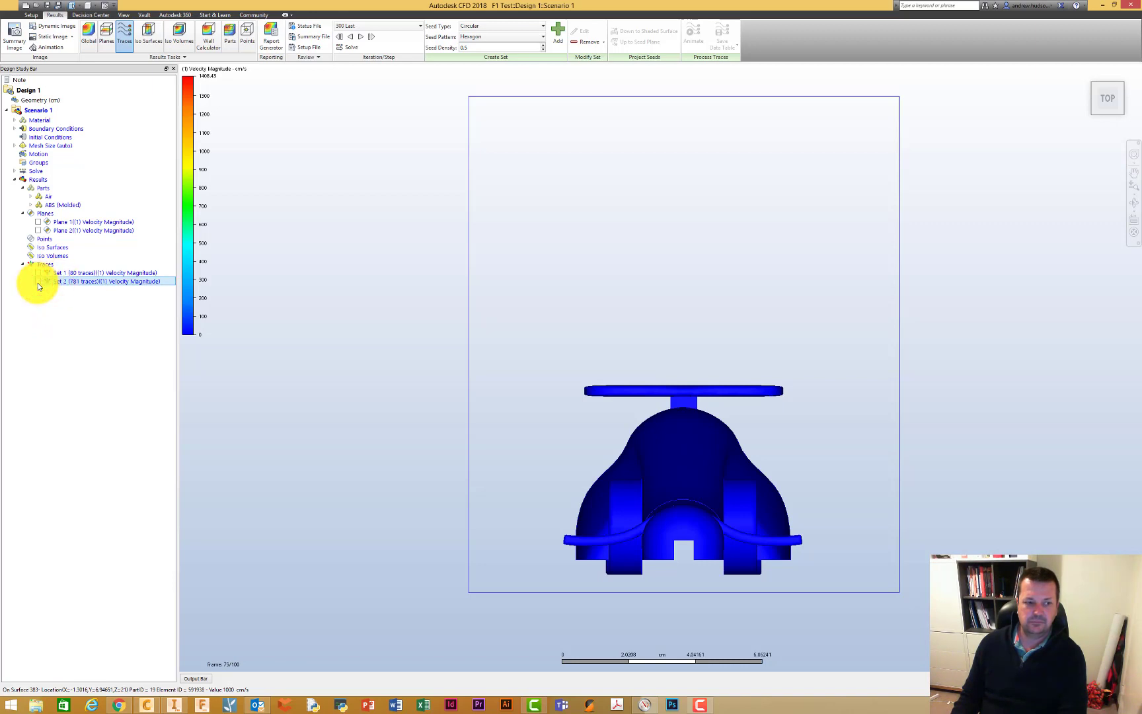
click(38, 283)
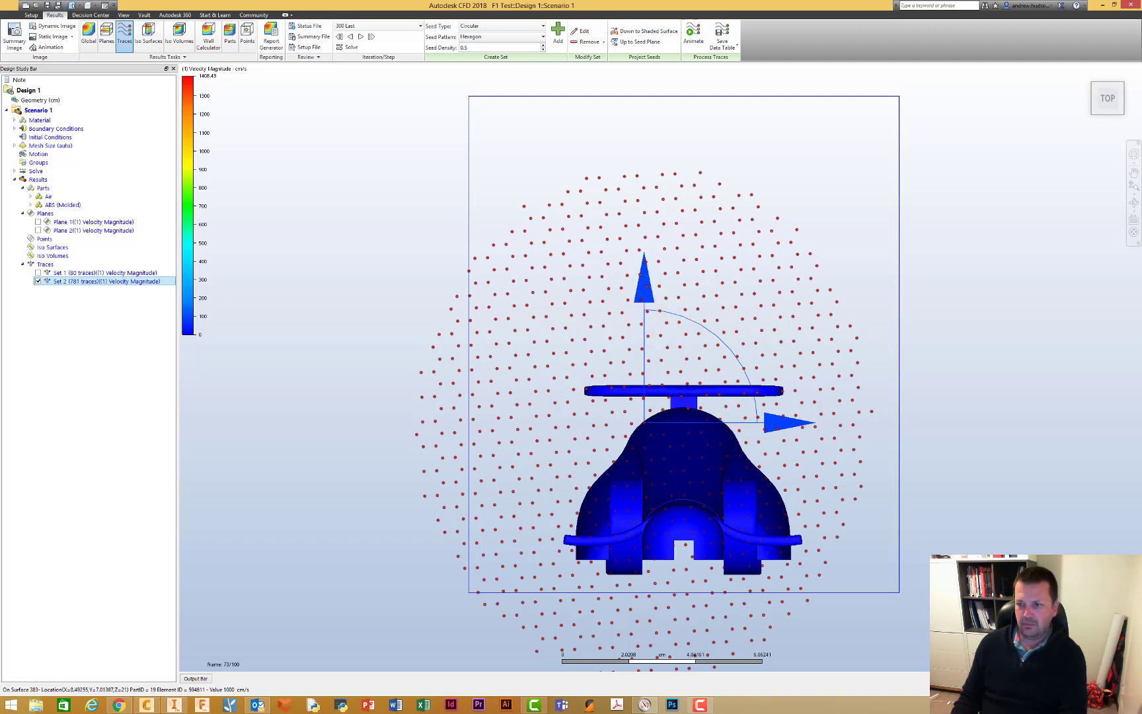
Step: Try to square the seed plane across the car's body by rotating it as seen from above the car
click(1130, 99)
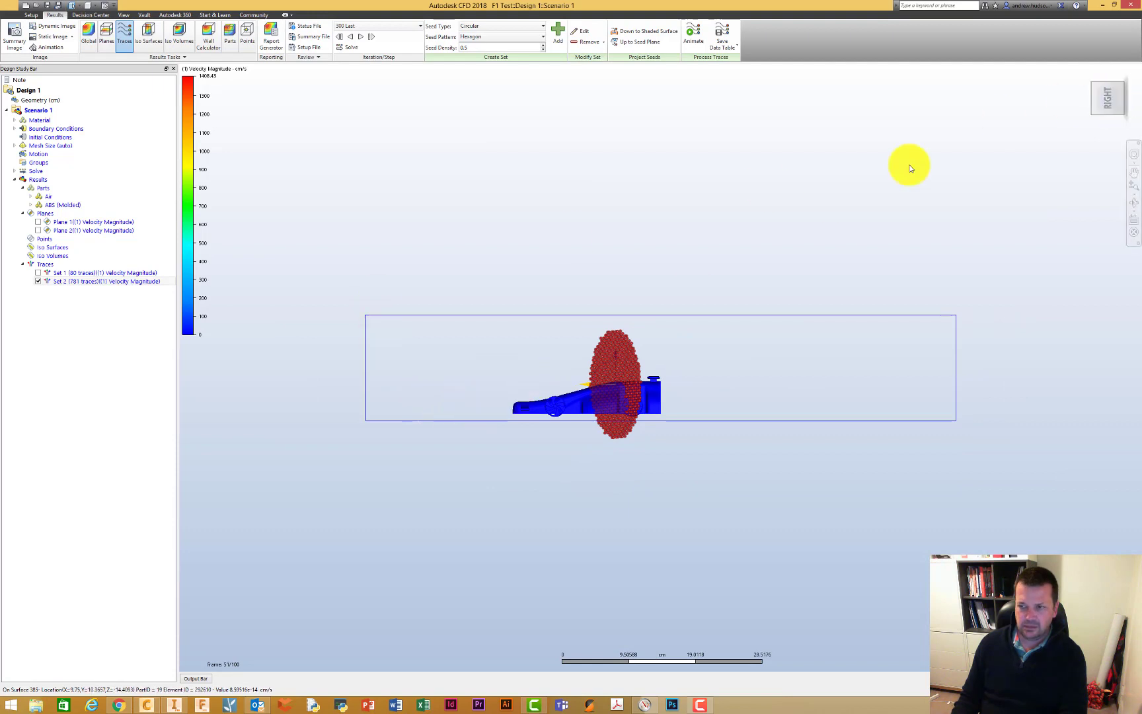
mouse_move(1107, 107)
click(1084, 84)
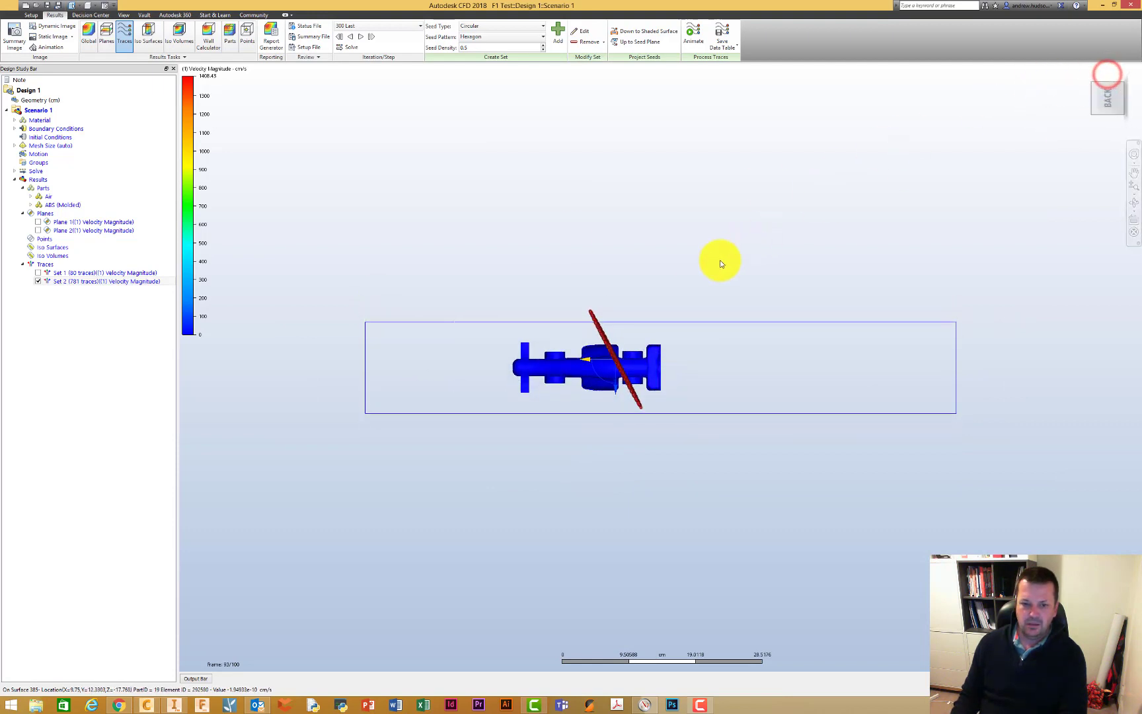
click(603, 378)
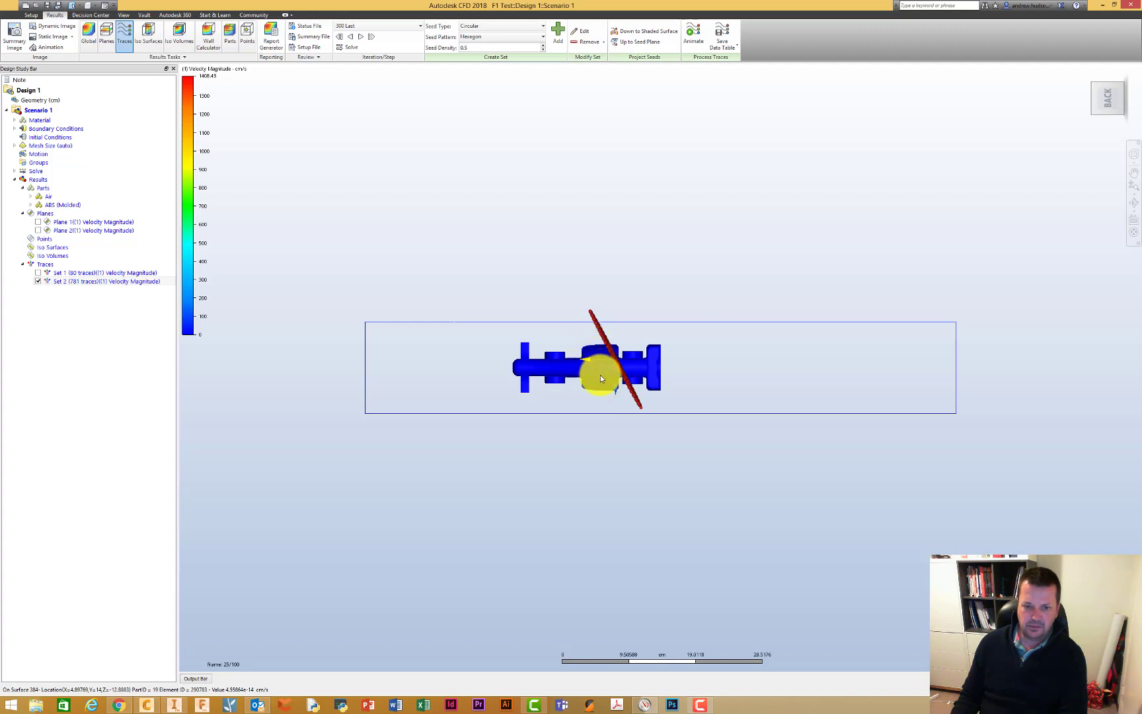
click(596, 375)
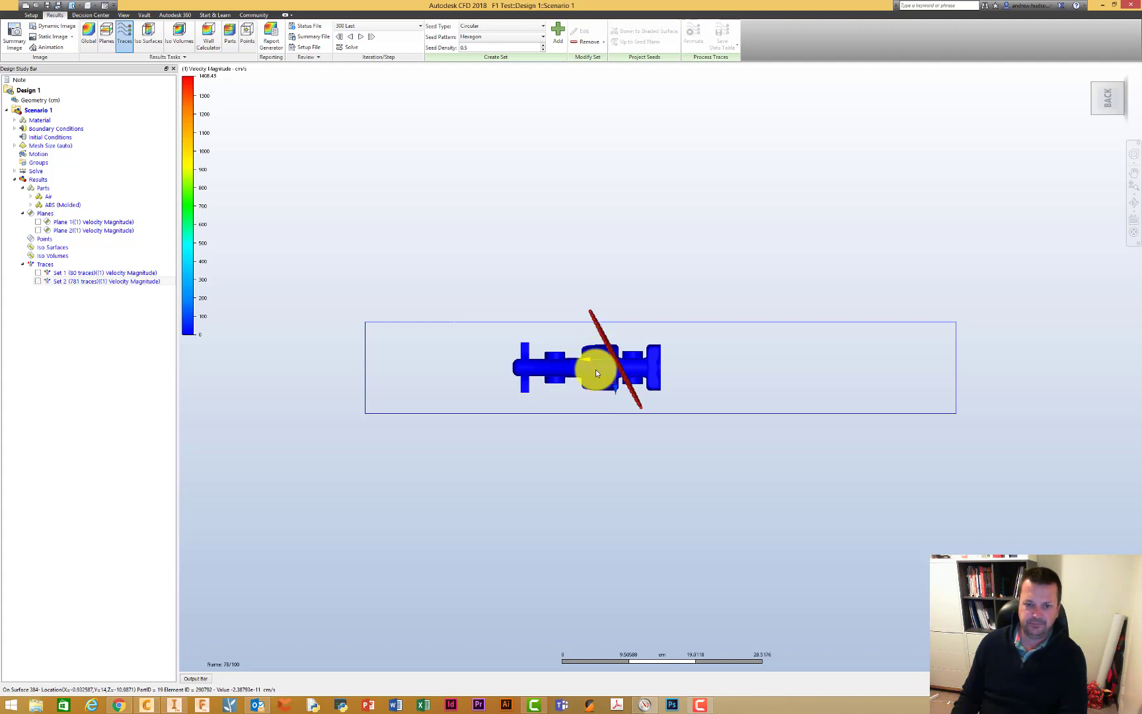
click(595, 370)
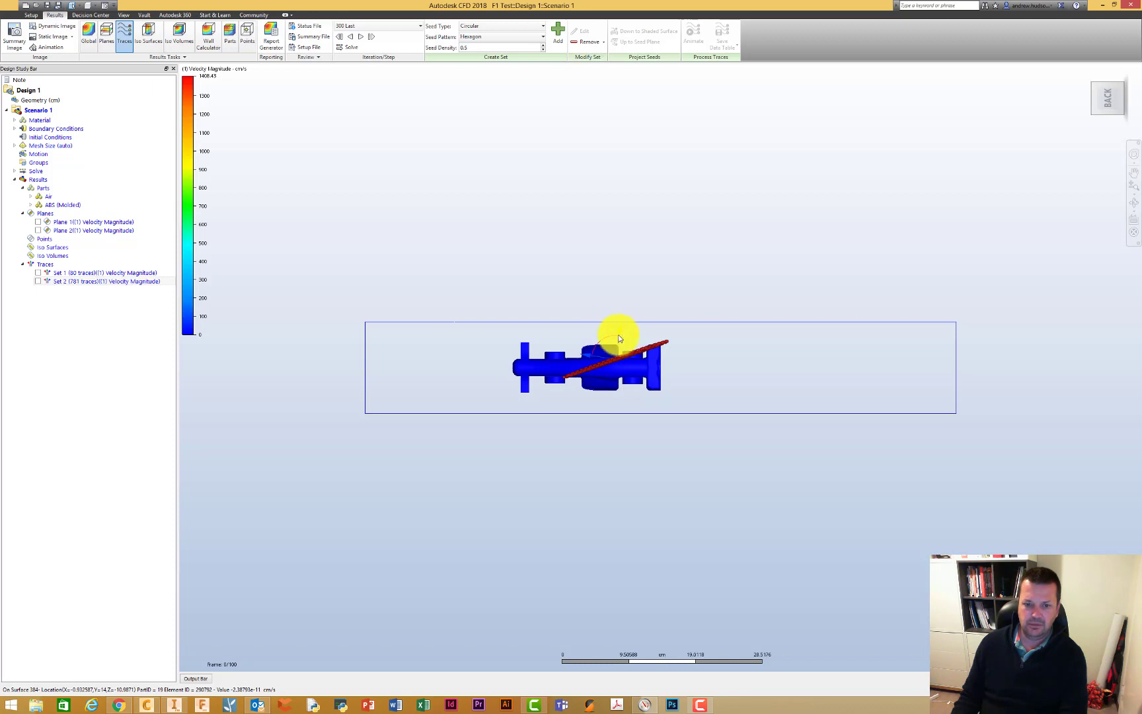
click(601, 343)
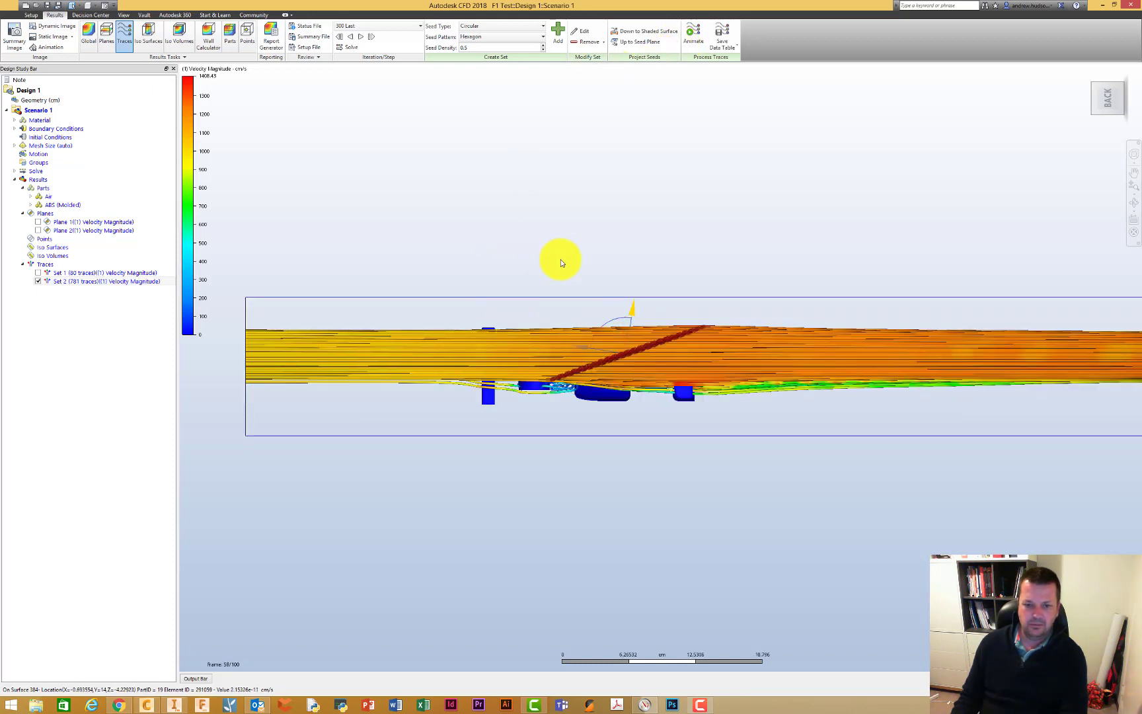
ctrl+middle_click(611, 324)
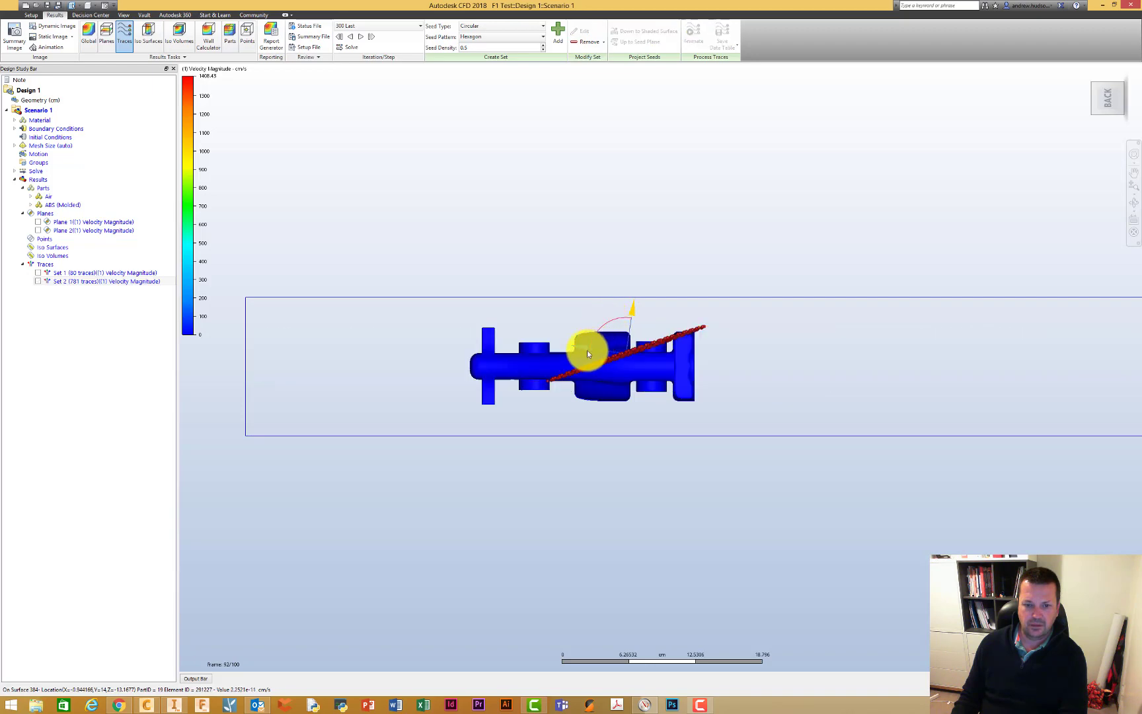
drag(594, 347, 604, 349)
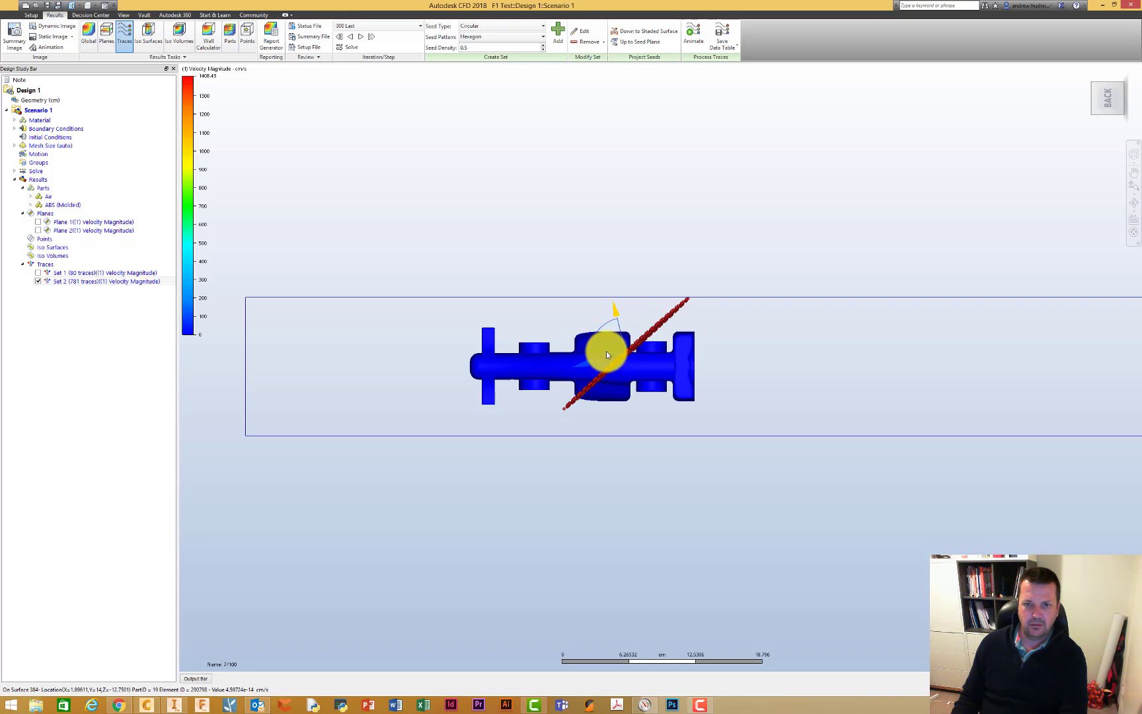
Step: Remove the second trace set with the tilted circular seed plane from the results
right_click(80, 282)
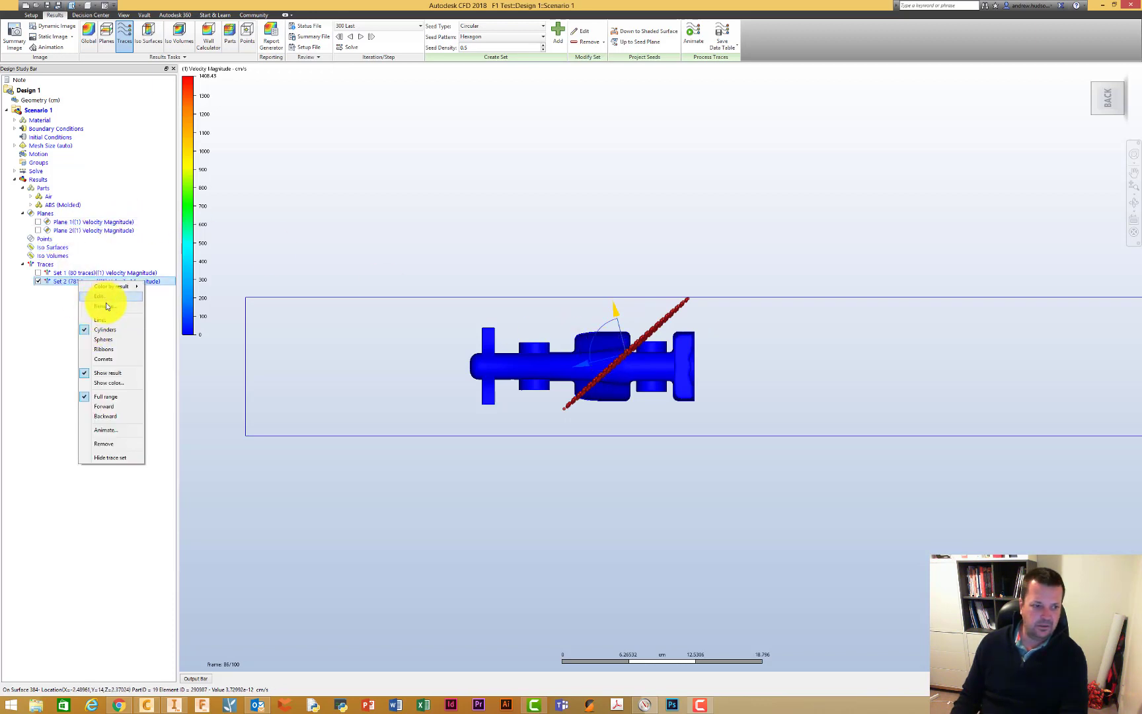
click(113, 443)
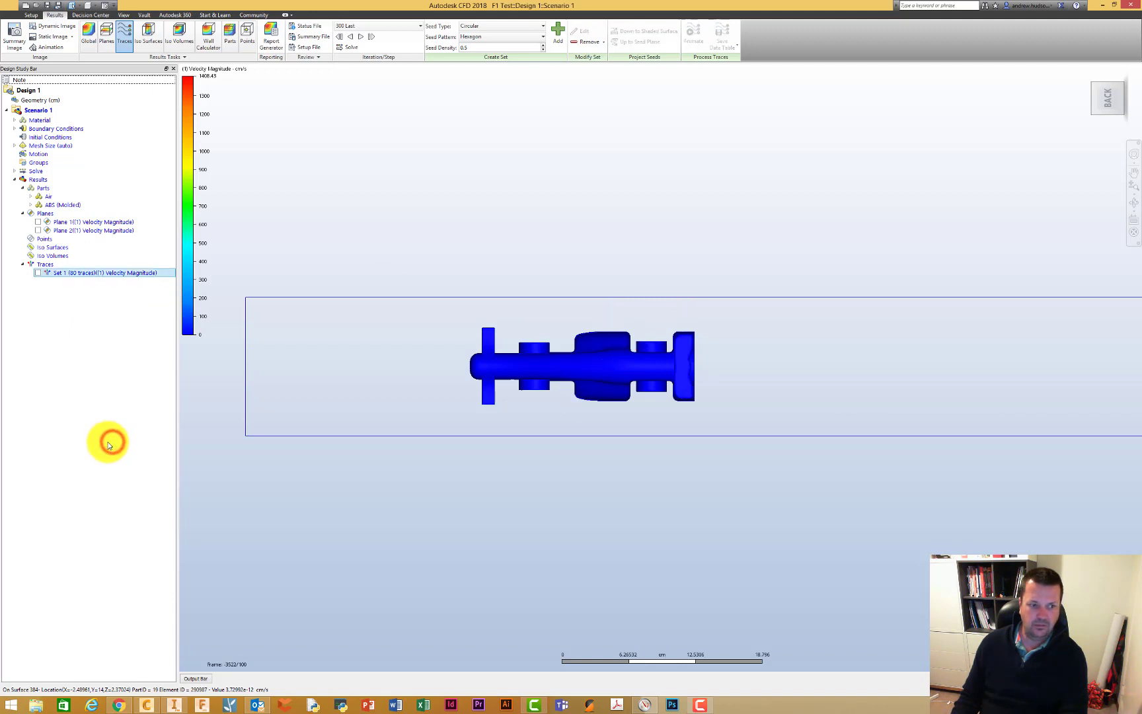
Step: Add a new circular trace set head-on to the car, centred on the body with its radius reaching the body's top
click(1085, 100)
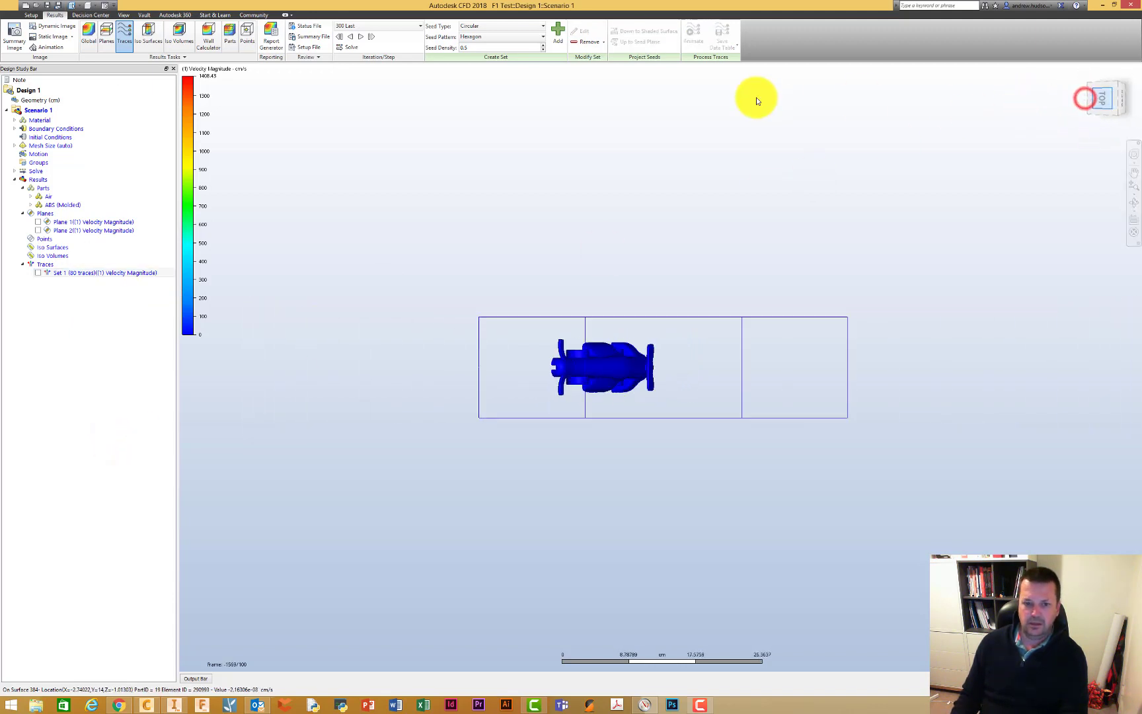
click(1123, 72)
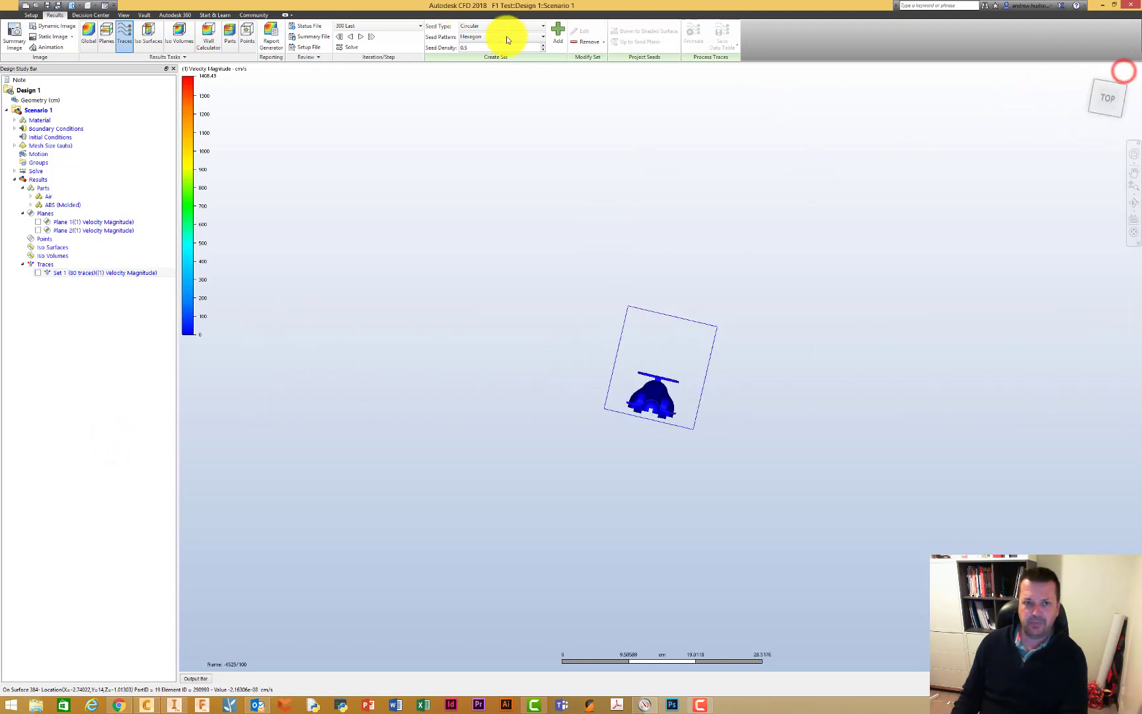
click(558, 29)
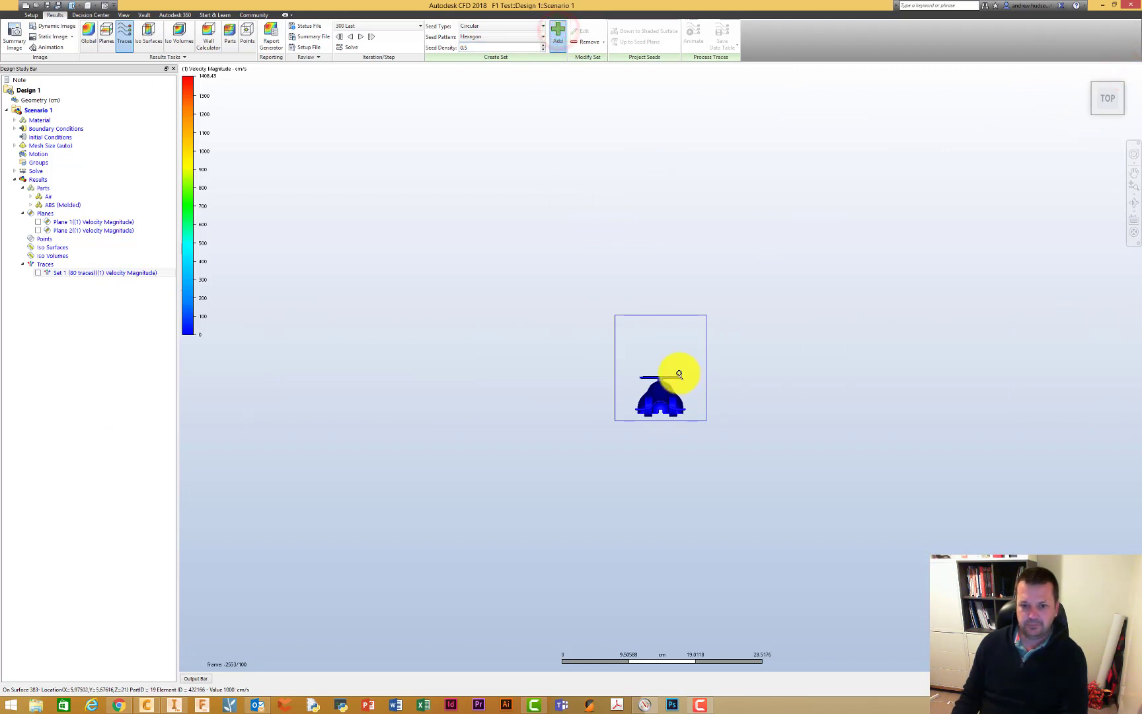
scroll(670, 390, up, 5)
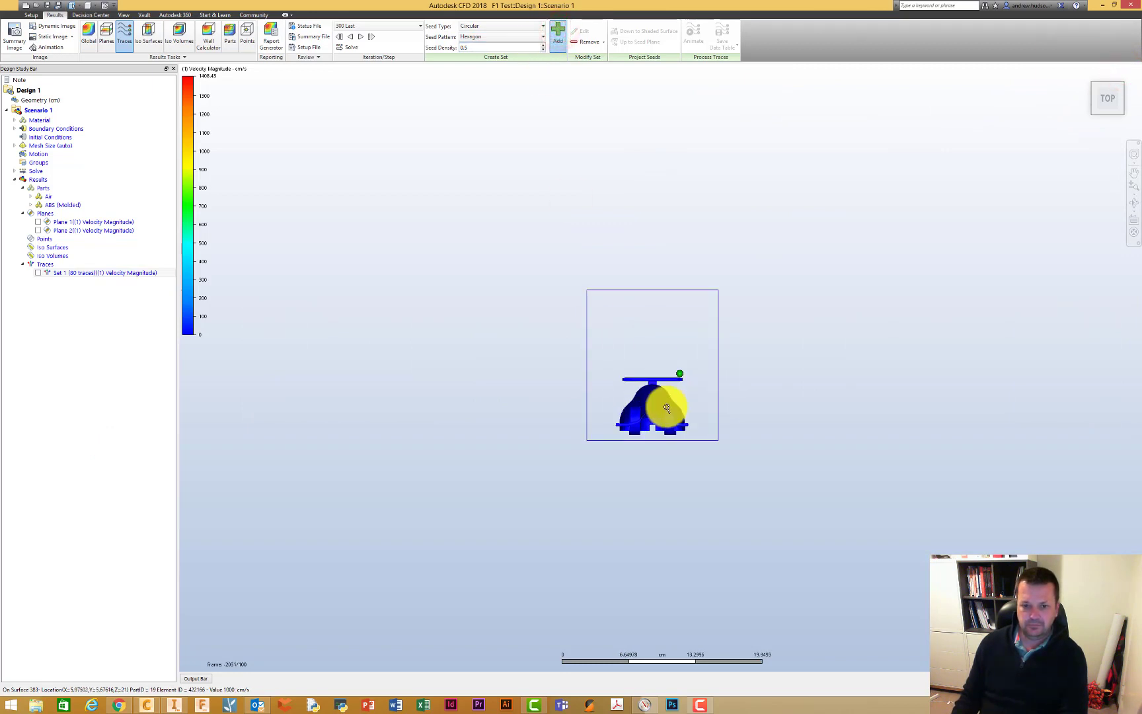
click(622, 384)
scroll(621, 380, up, 2)
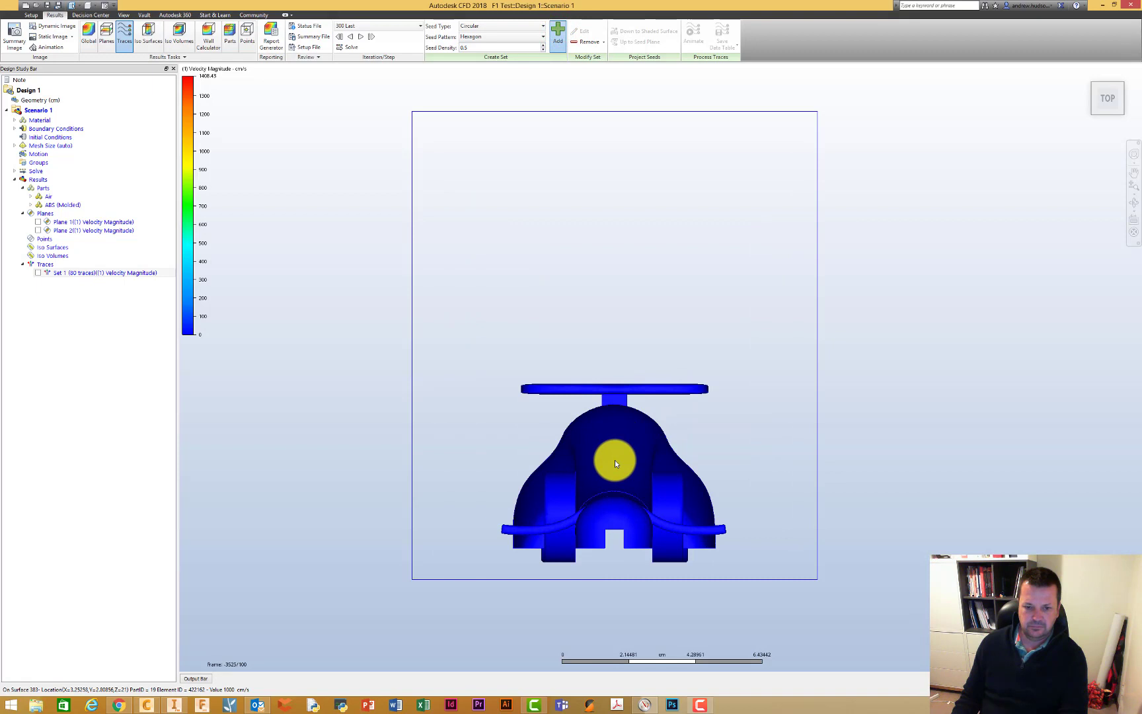
click(615, 460)
mouse_move(610, 424)
mouse_down()
mouse_move(610, 394)
mouse_move(614, 425)
mouse_move(615, 414)
mouse_up()
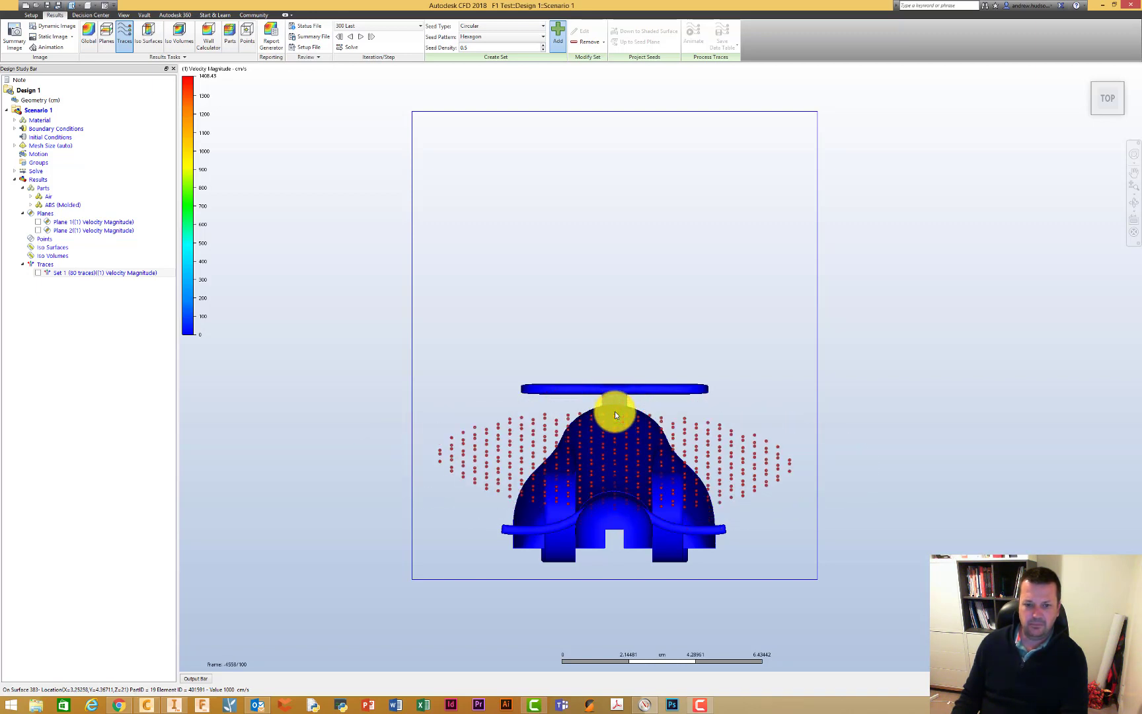
drag(615, 411, 615, 411)
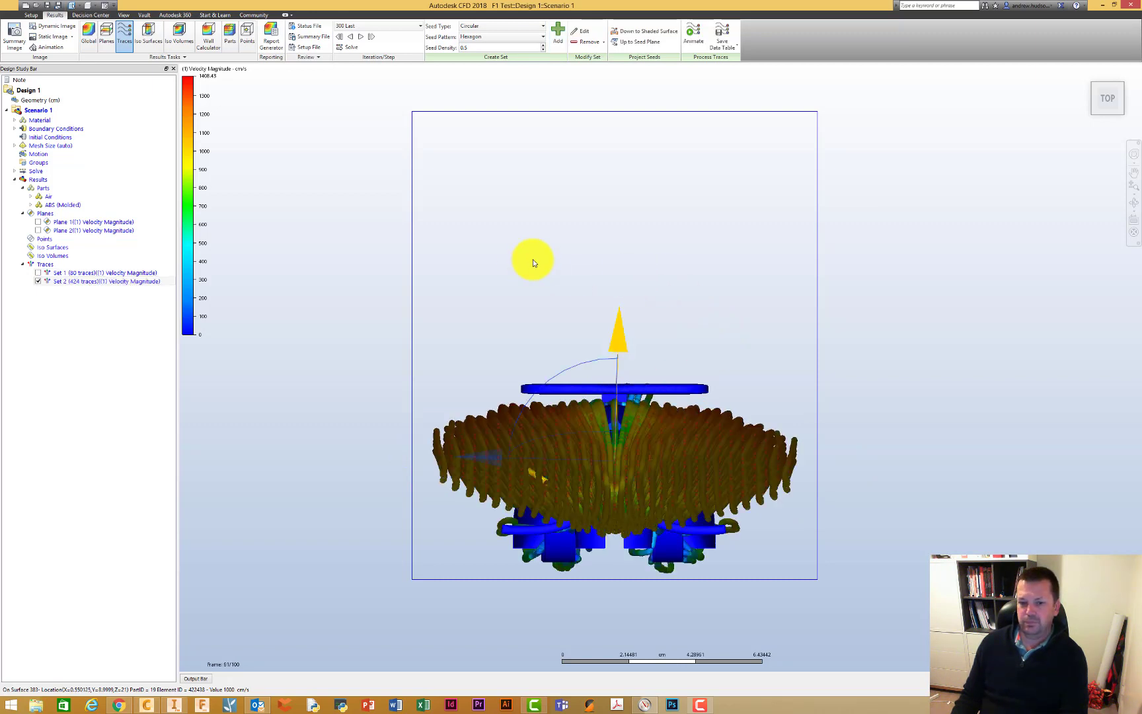
Step: Examine the new traces and their seed plane from the side and at an angle
click(1130, 100)
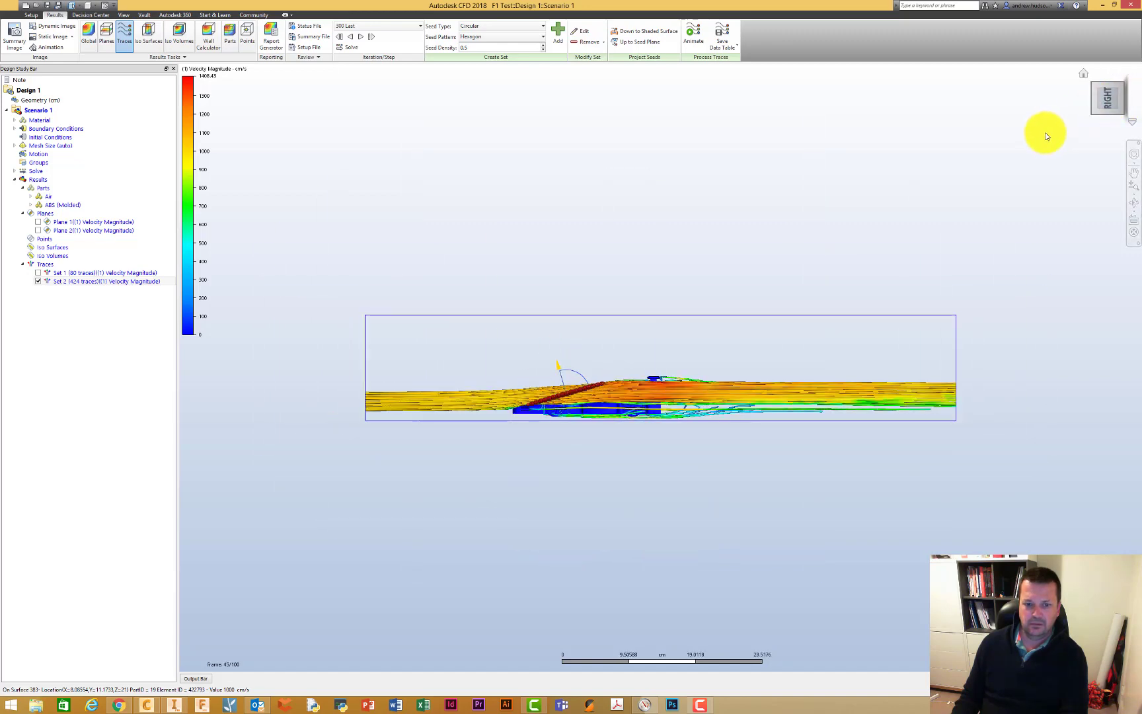
scroll(701, 434, up, 5)
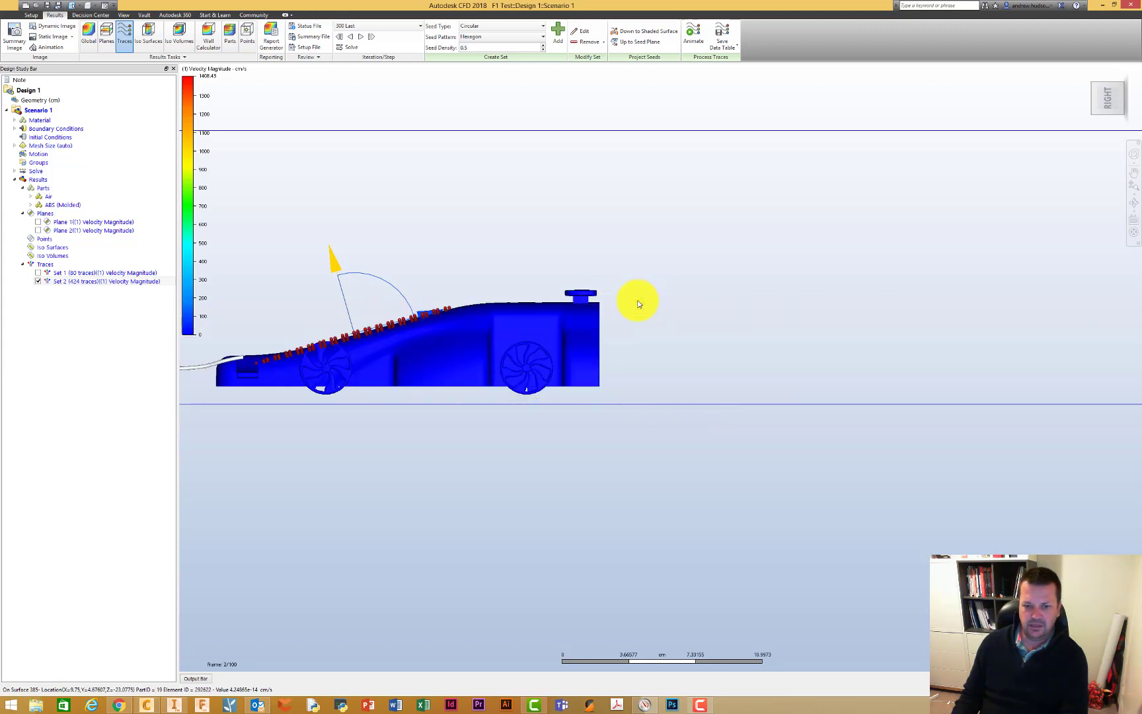
click(1122, 87)
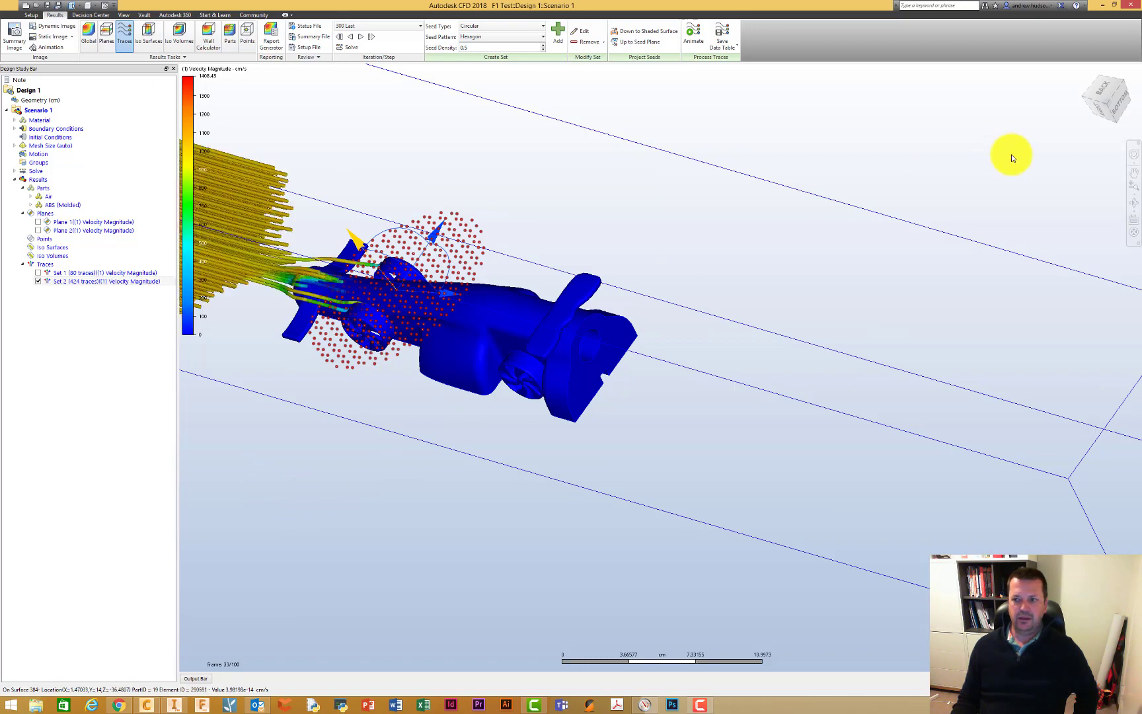
click(1099, 106)
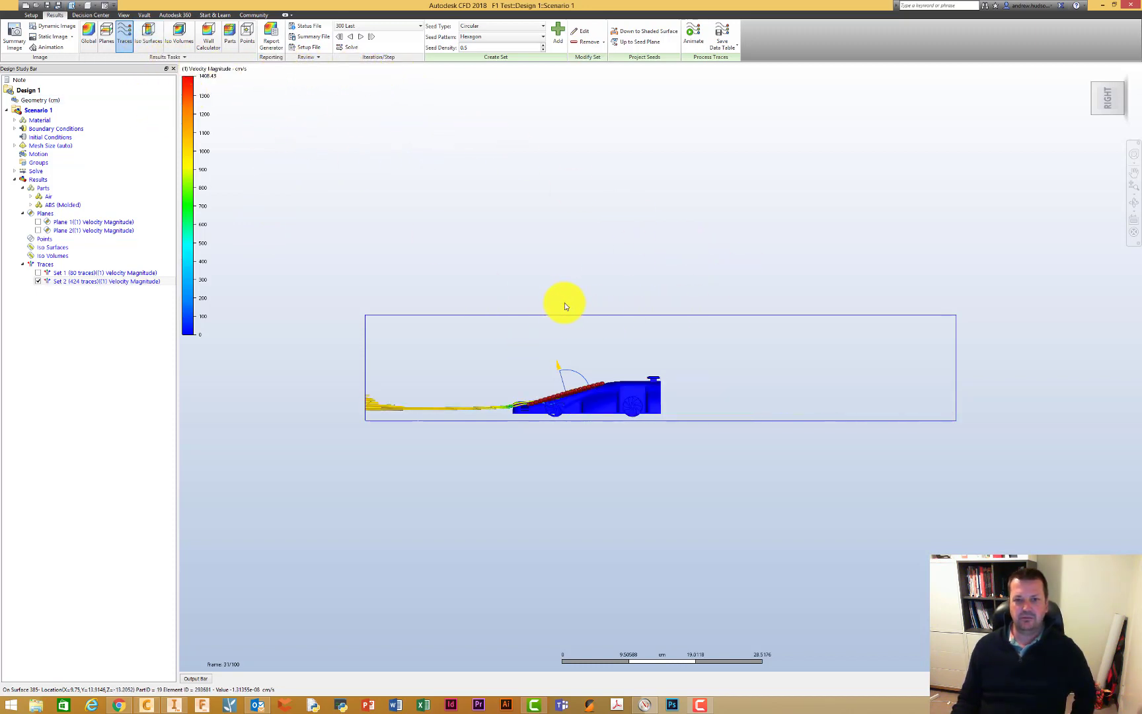
Step: Animate the visible trace set, starting and stopping playback of the airflow in the side view
click(694, 41)
click(1051, 176)
click(1051, 176)
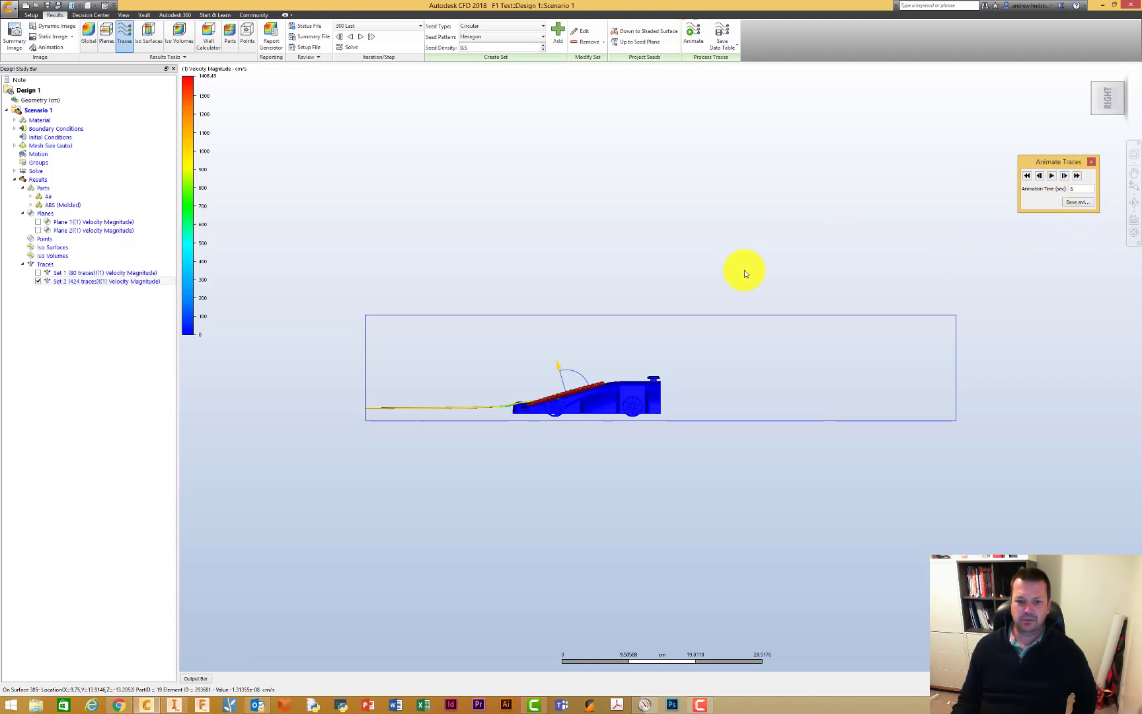
Step: Generate the simulation report titled F1 Test with the default cover page and contents settings
click(271, 37)
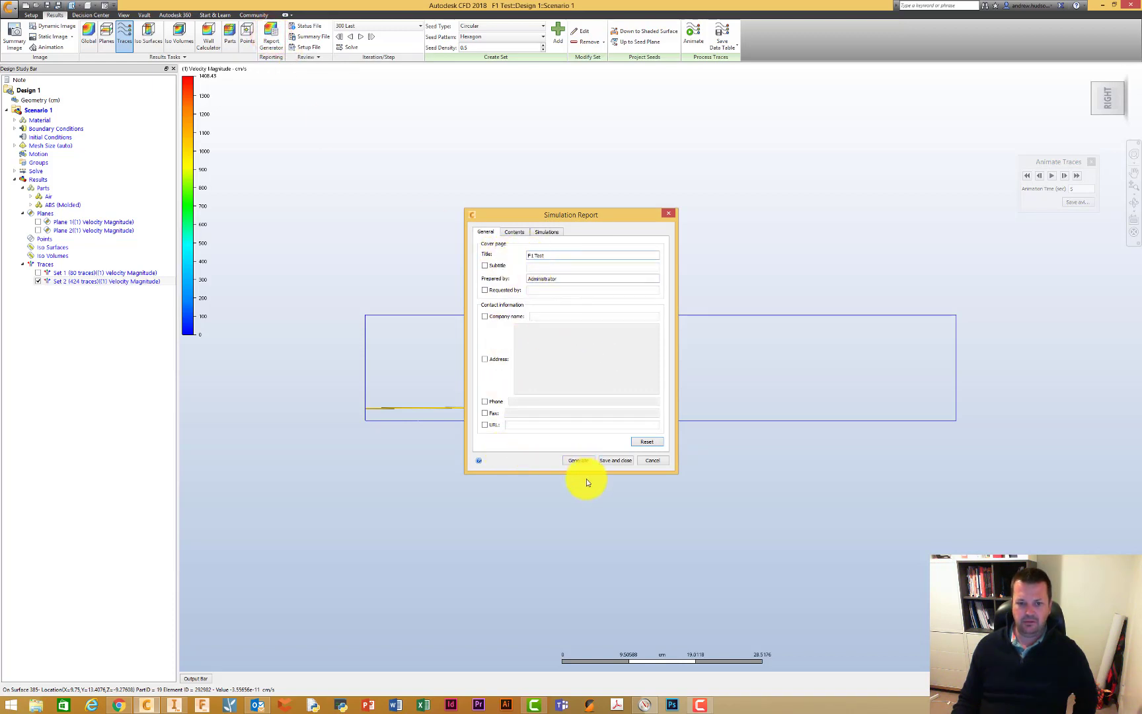
click(582, 462)
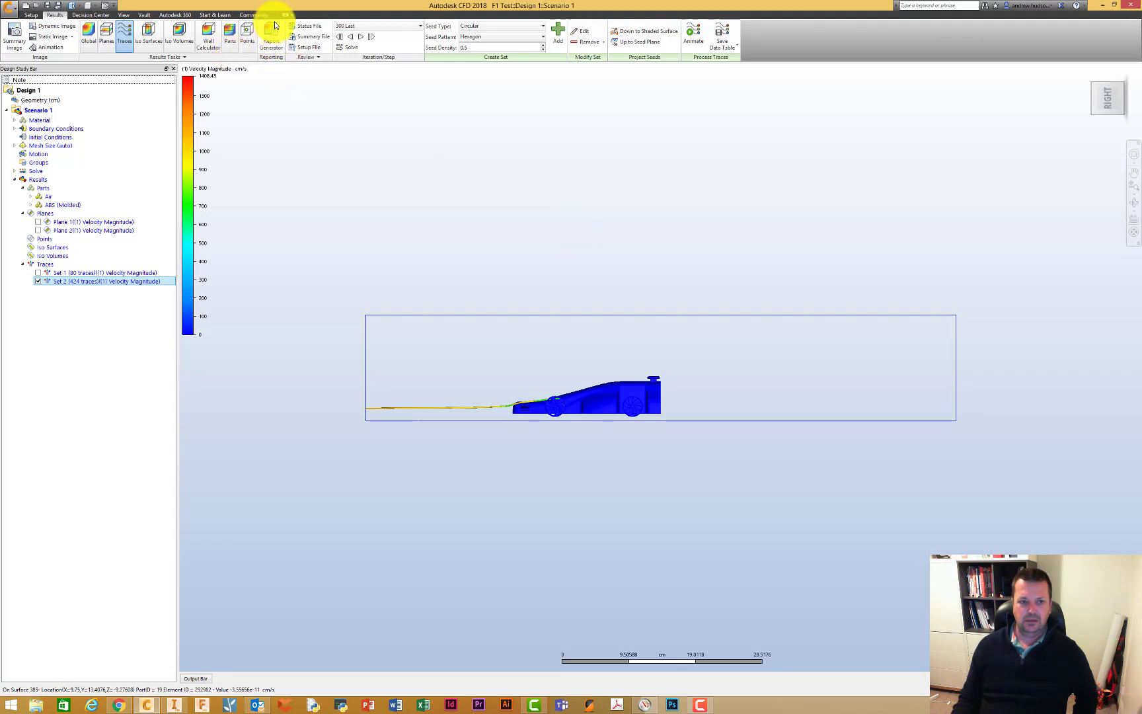
key(Escape)
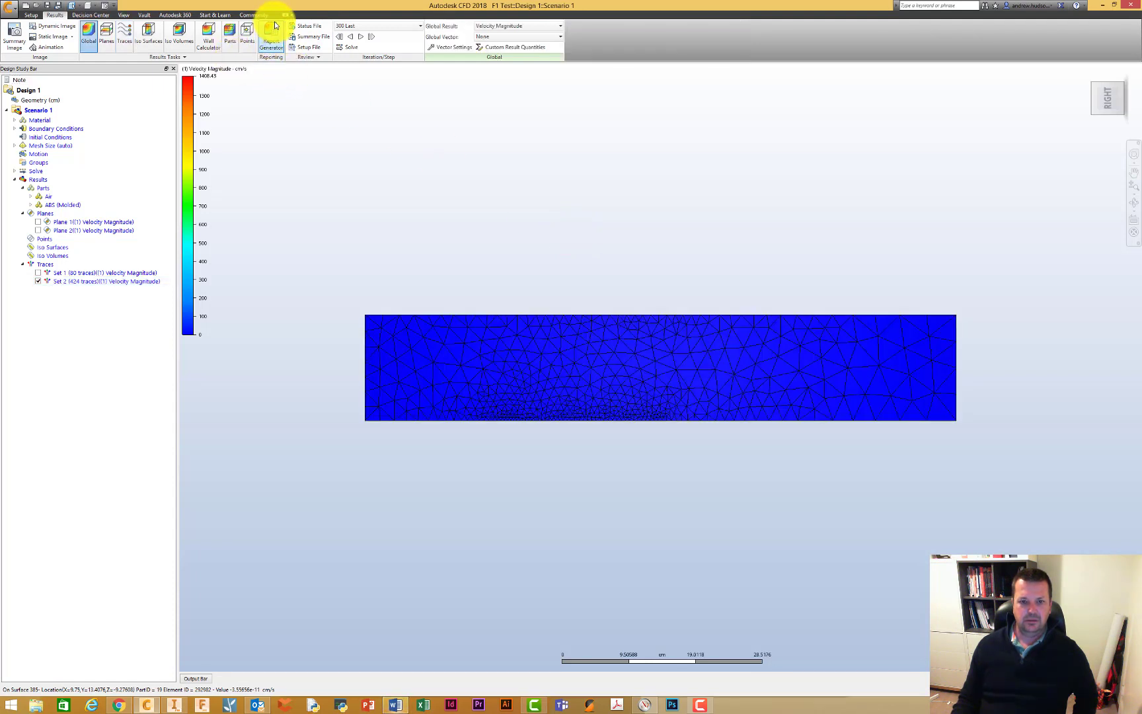
Step: Switch to the generated report in Word and review its contents list, materials, boundary conditions and mesh settings
click(396, 706)
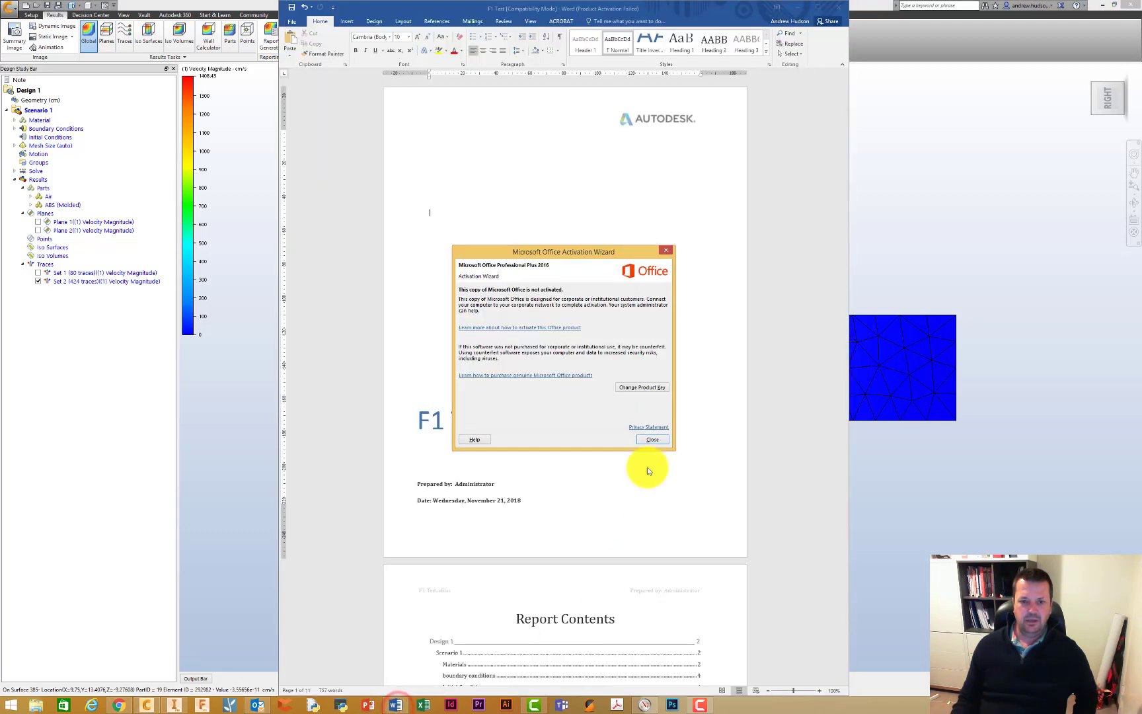
click(647, 441)
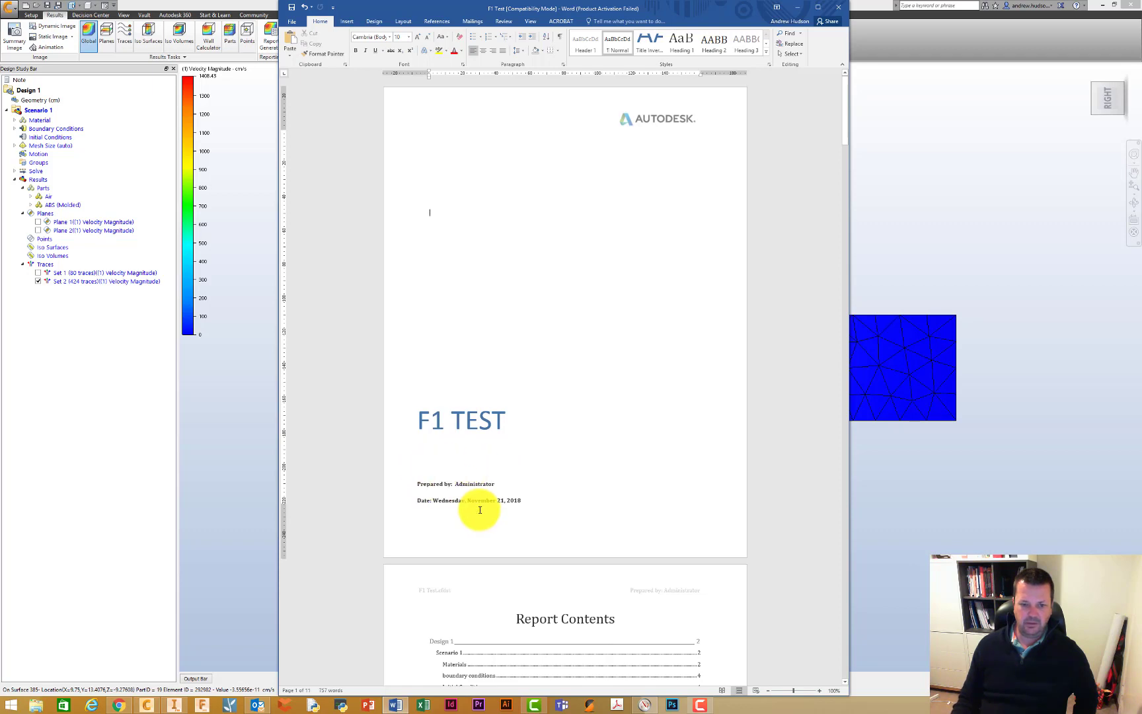
scroll(482, 515, down, 3)
scroll(485, 495, down, 6)
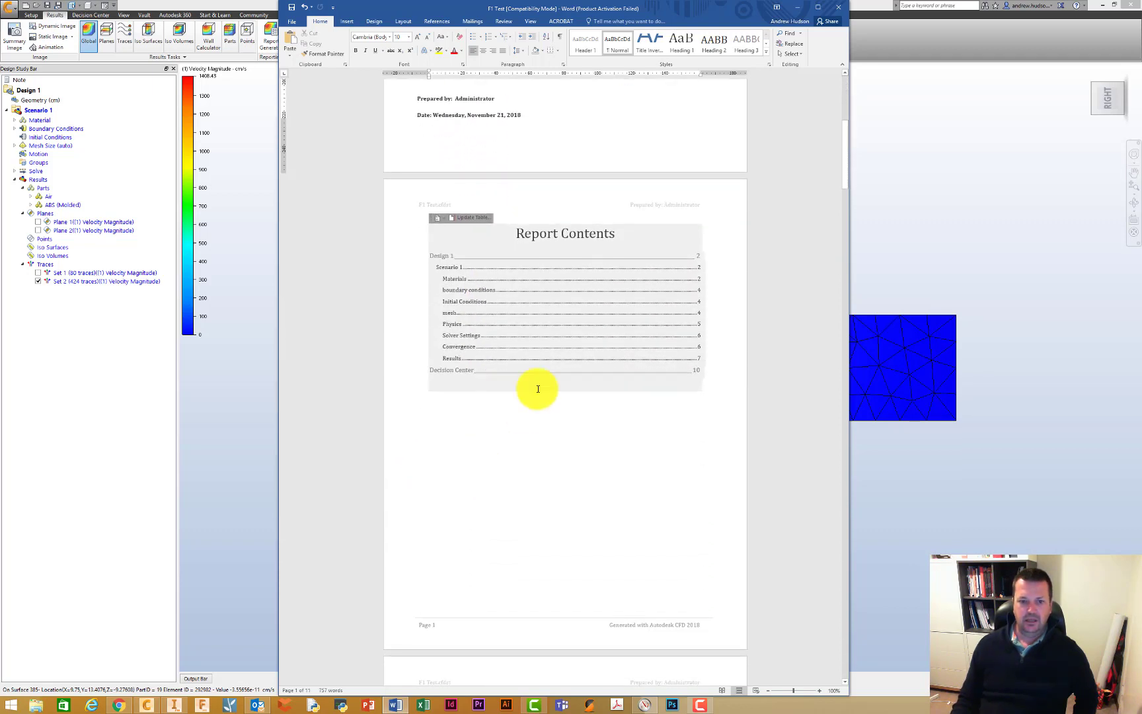
scroll(557, 330, down, 3)
scroll(555, 377, down, 9)
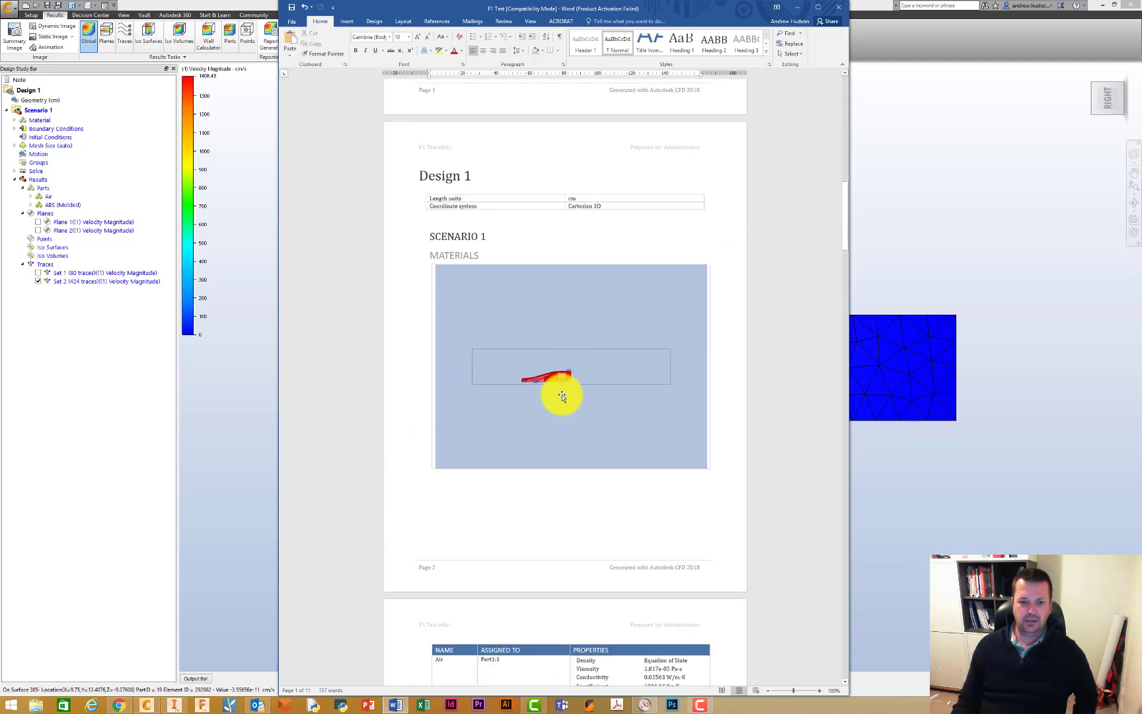
scroll(492, 411, down, 2)
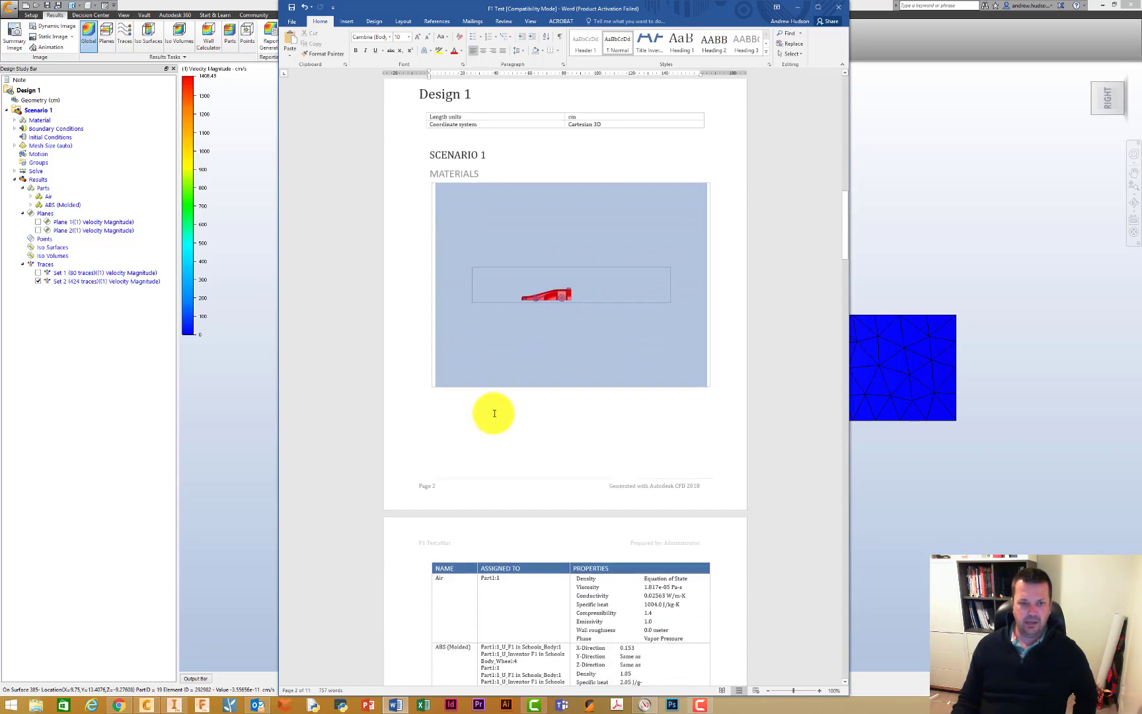
scroll(493, 417, down, 10)
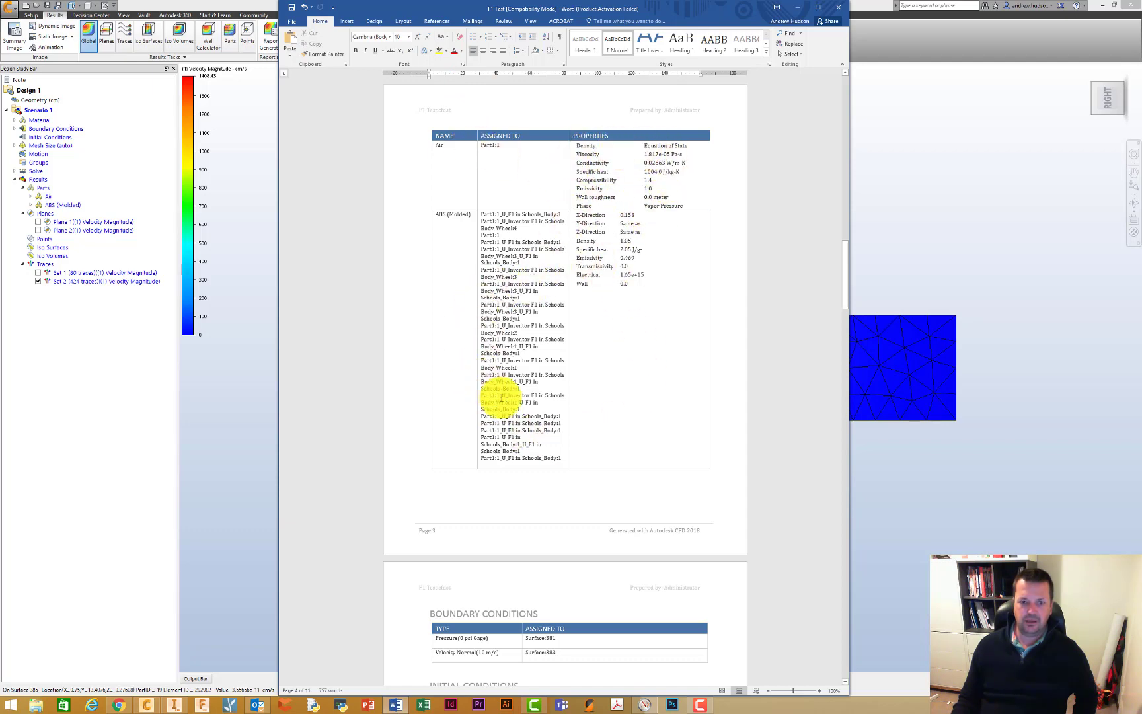
scroll(502, 394, down, 3)
scroll(505, 394, down, 6)
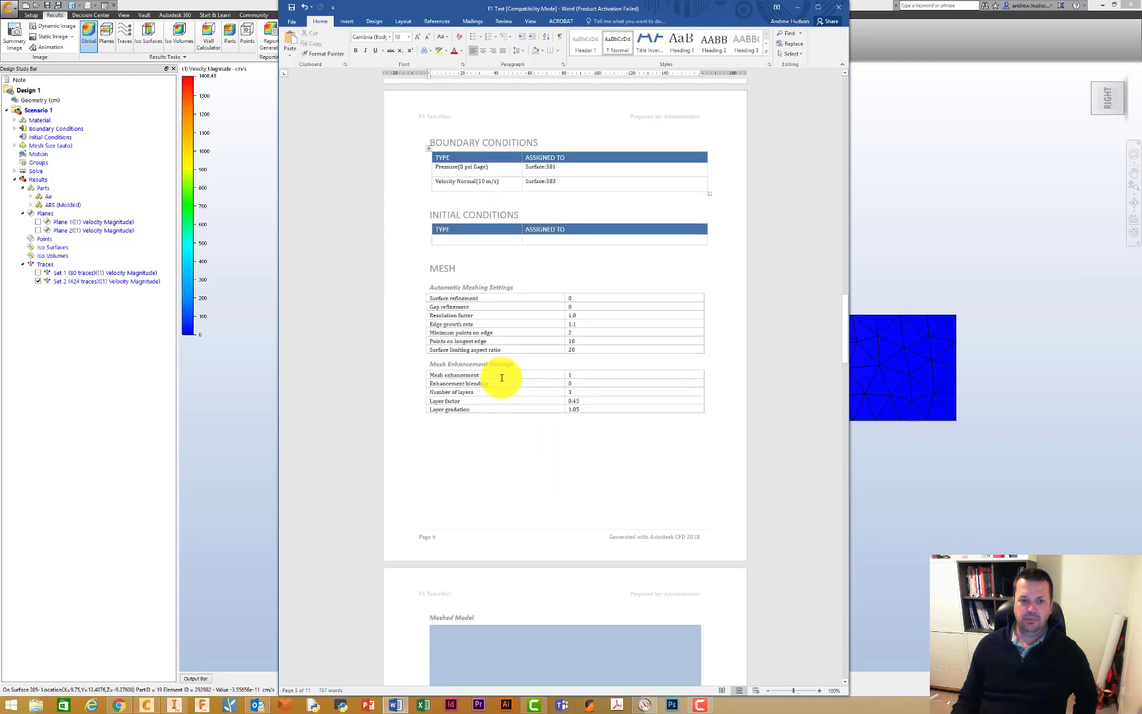
scroll(476, 307, down, 9)
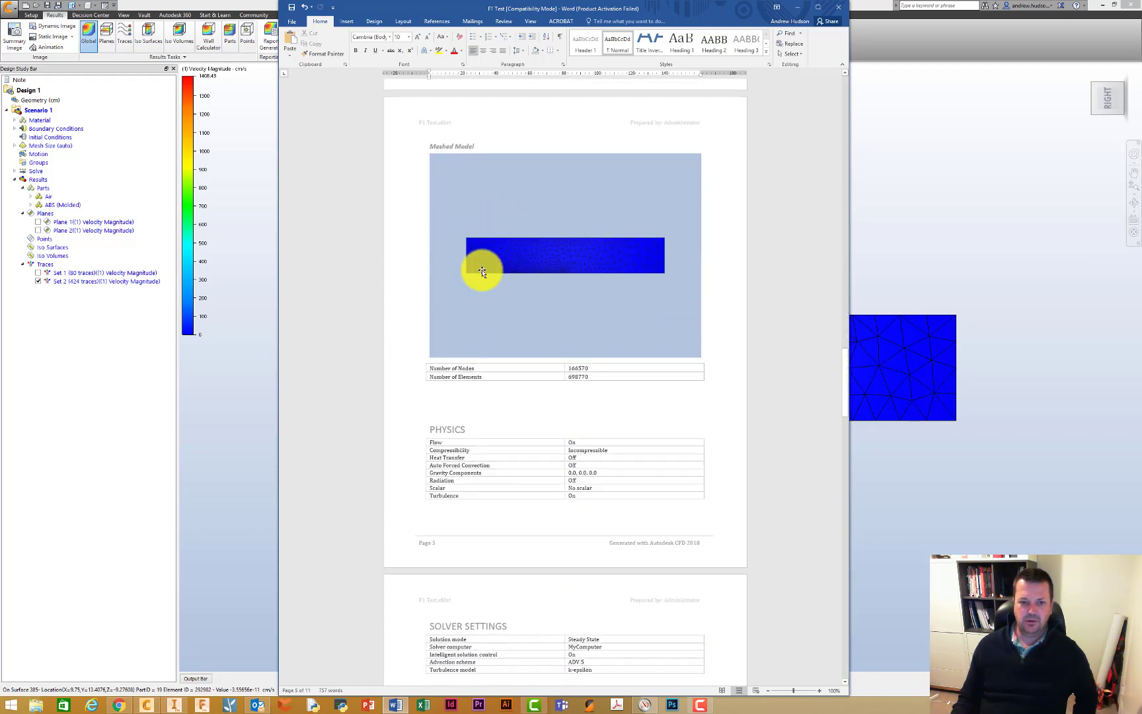
Step: Review the report's physics, solver settings, convergence and results sections, return to the cover page and close the document
scroll(488, 265, down, 4)
scroll(474, 320, down, 2)
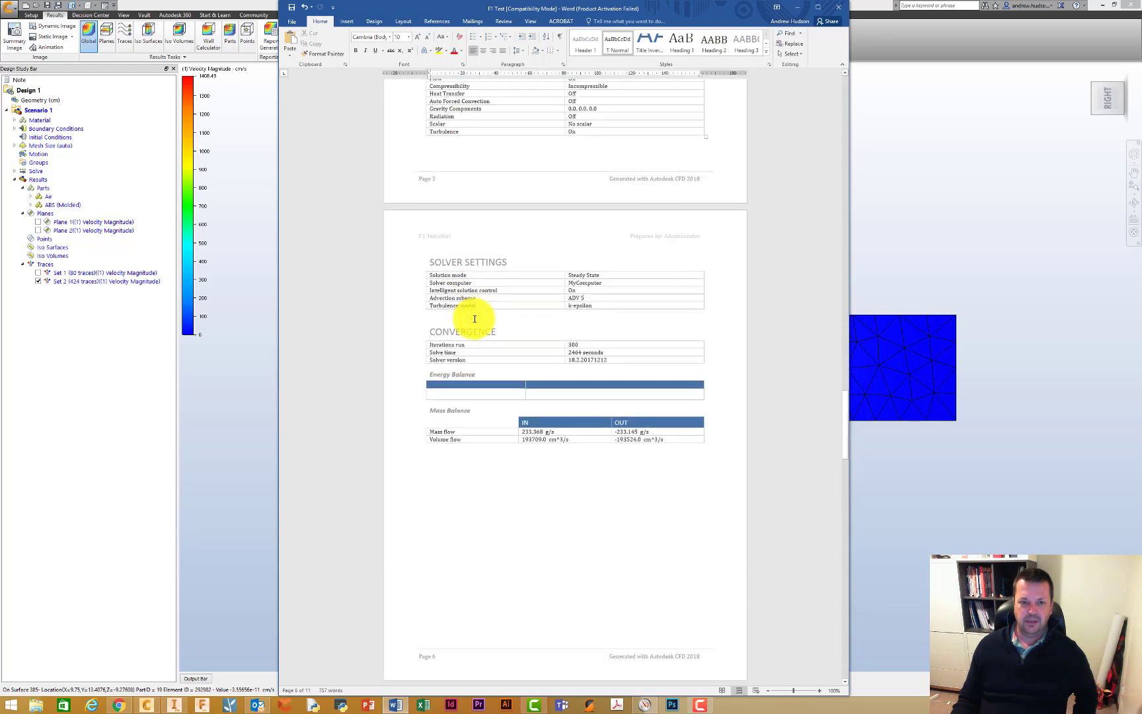
scroll(472, 317, down, 9)
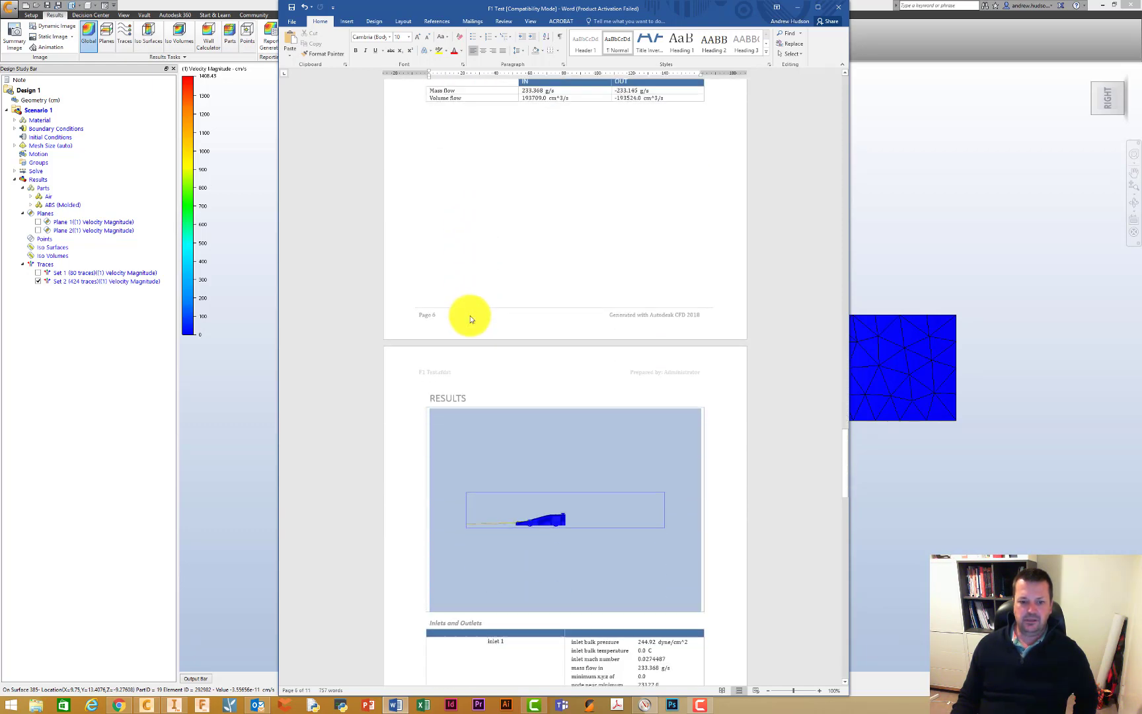
scroll(484, 304, down, 3)
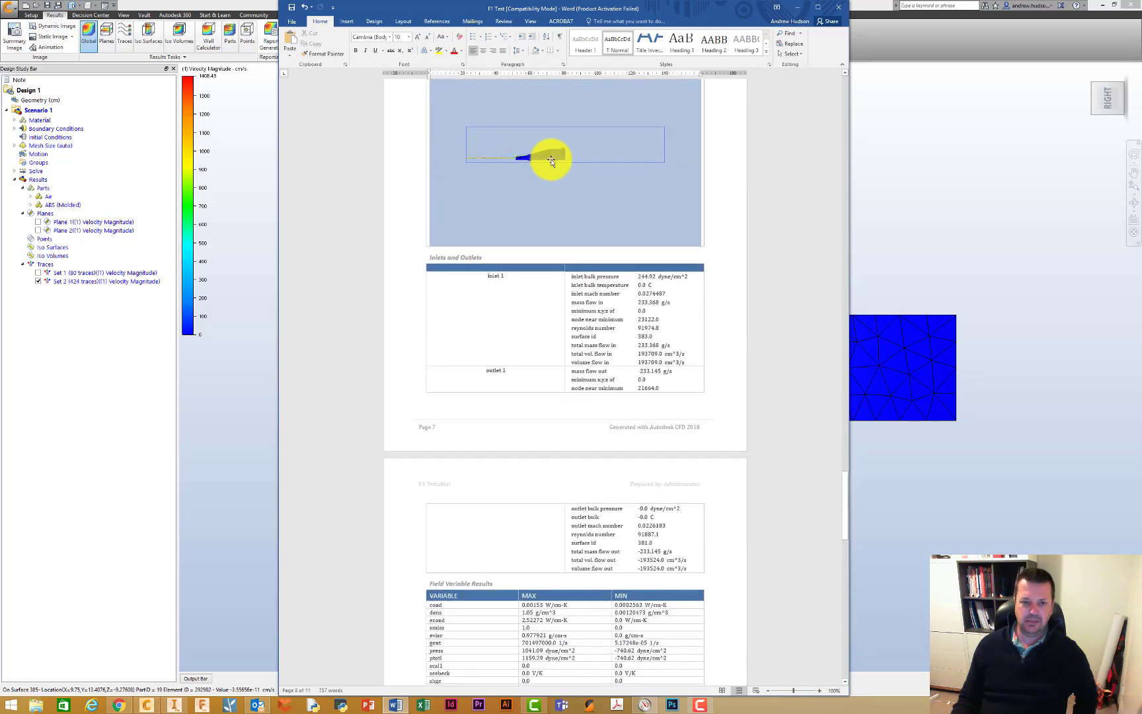
scroll(475, 330, down, 3)
scroll(475, 330, down, 15)
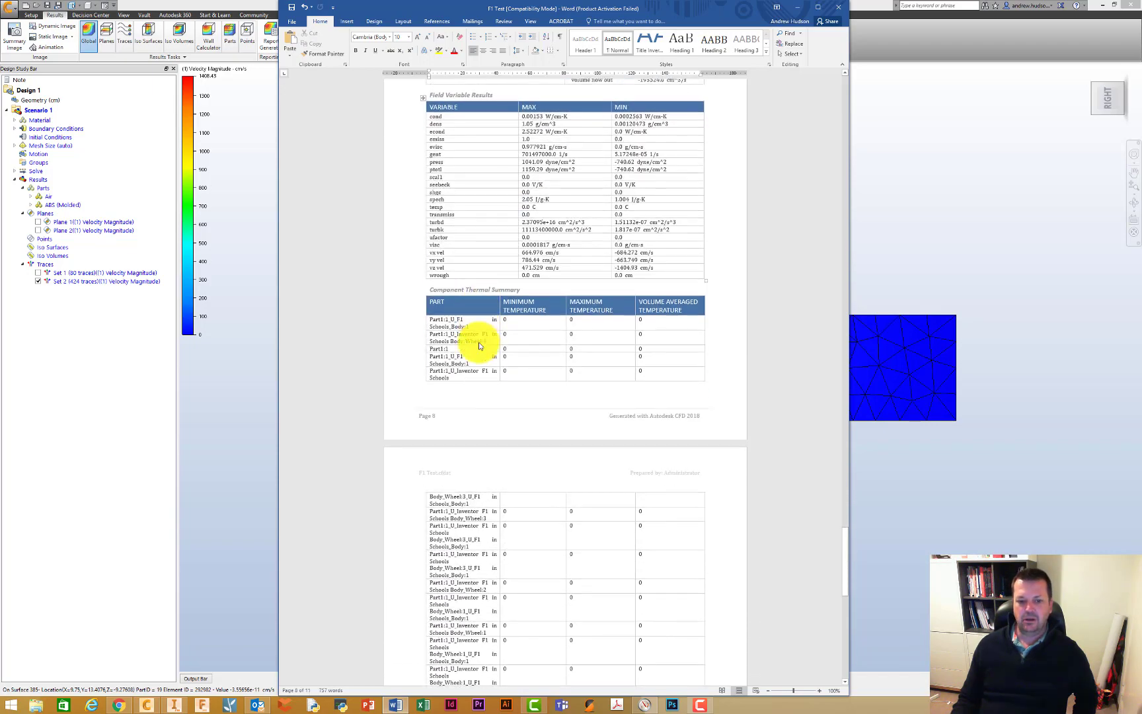
scroll(474, 324, down, 4)
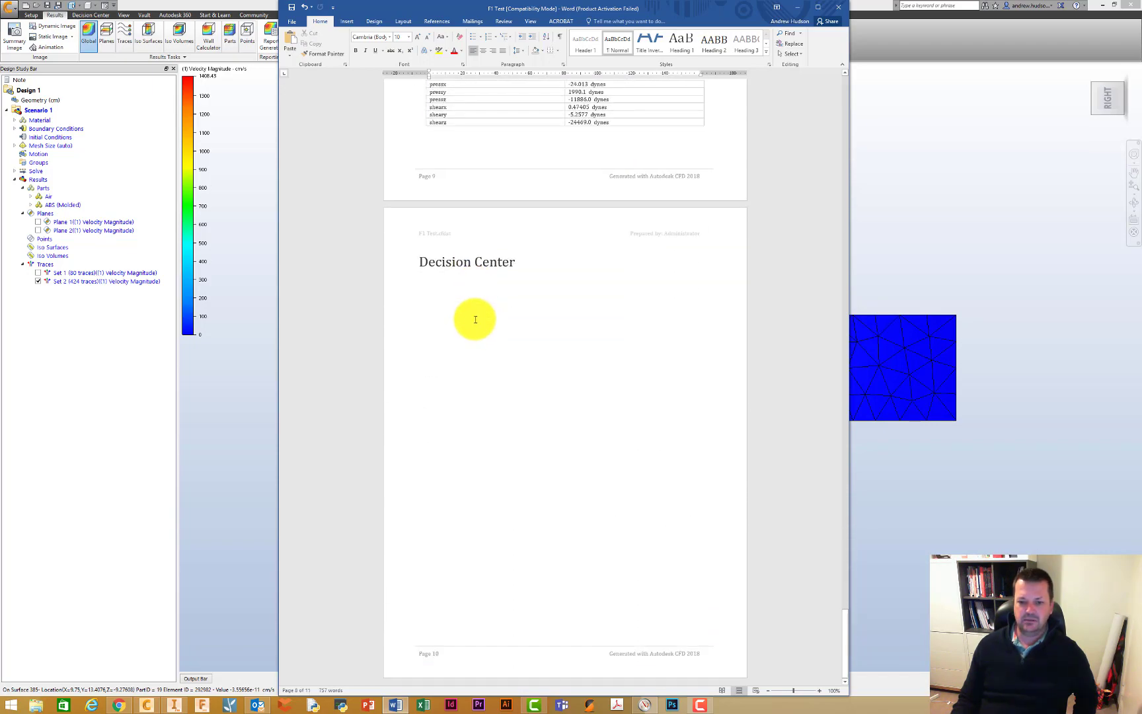
scroll(474, 321, up, 7)
scroll(471, 314, up, 10)
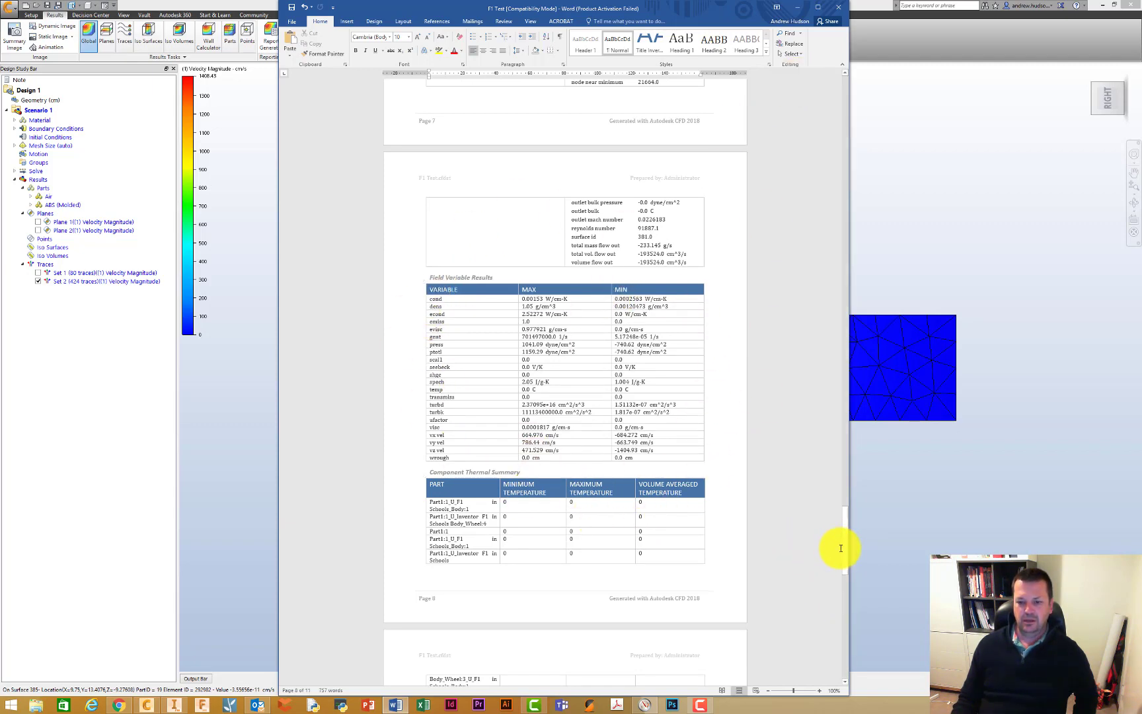
drag(844, 554, 841, 112)
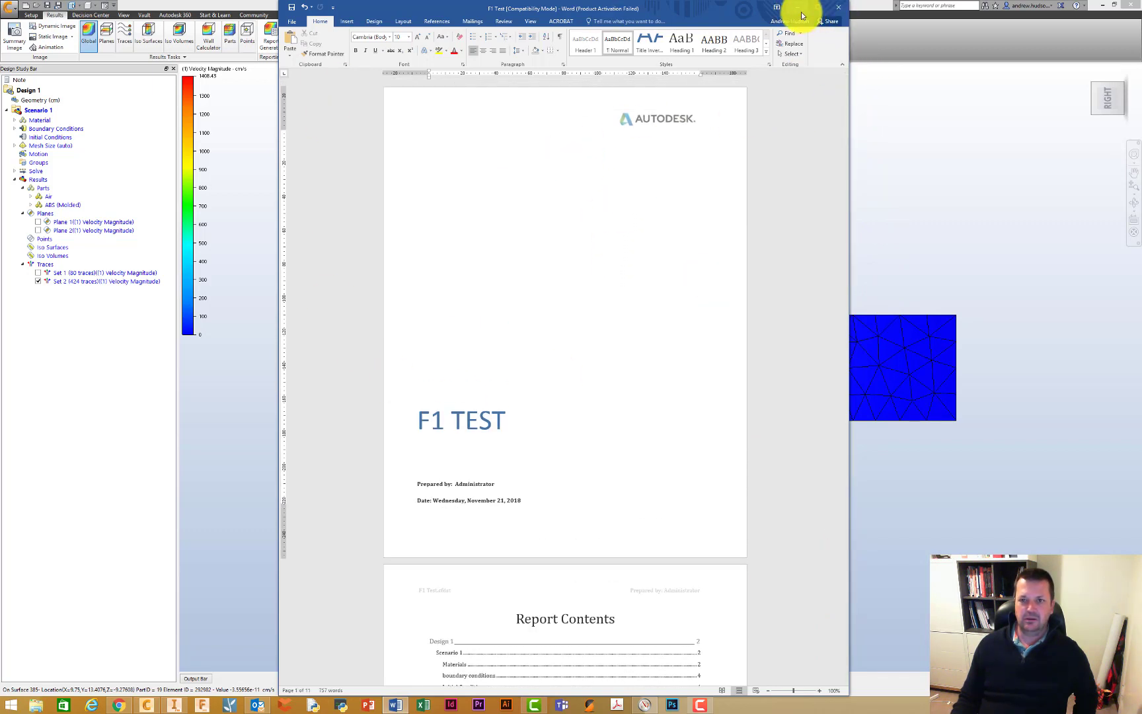
click(837, 9)
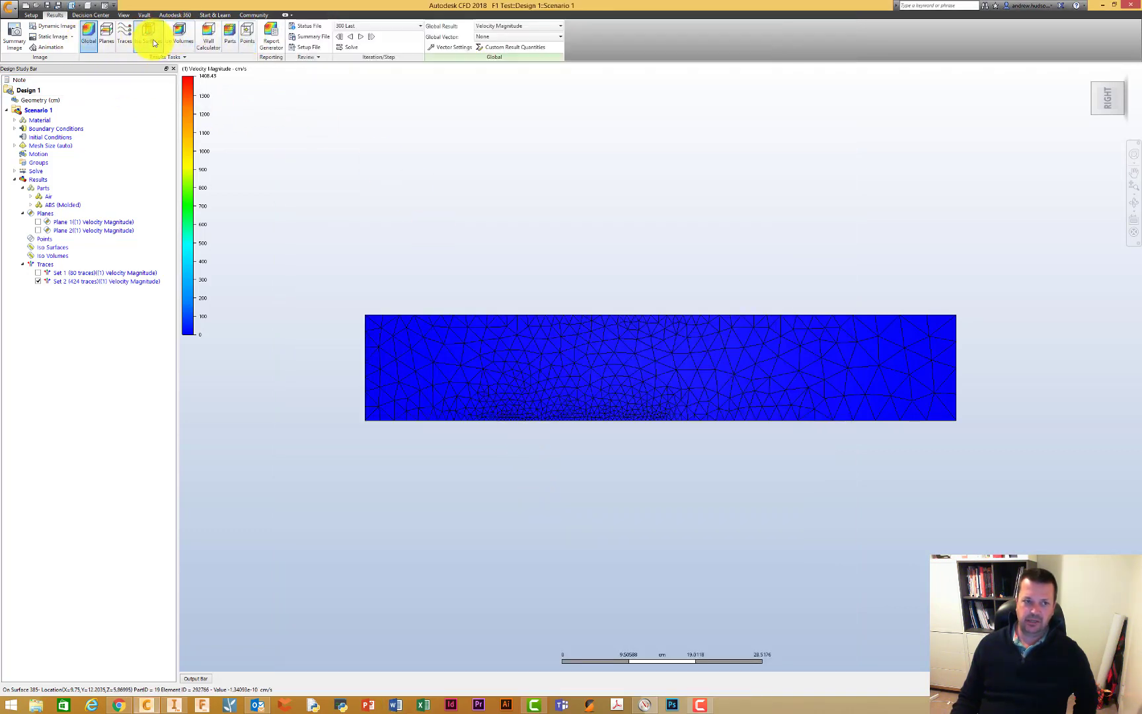
Step: Turn the model to an isometric view and display the Air part as an outline to reveal the car
click(92, 34)
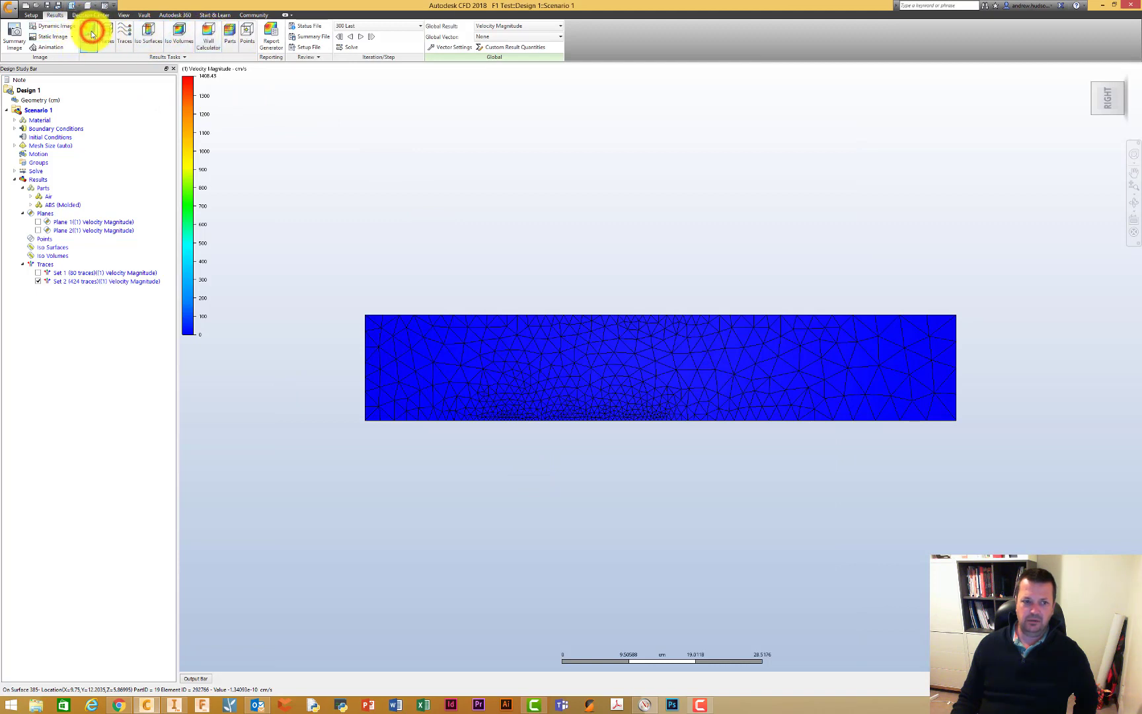
mouse_move(1089, 88)
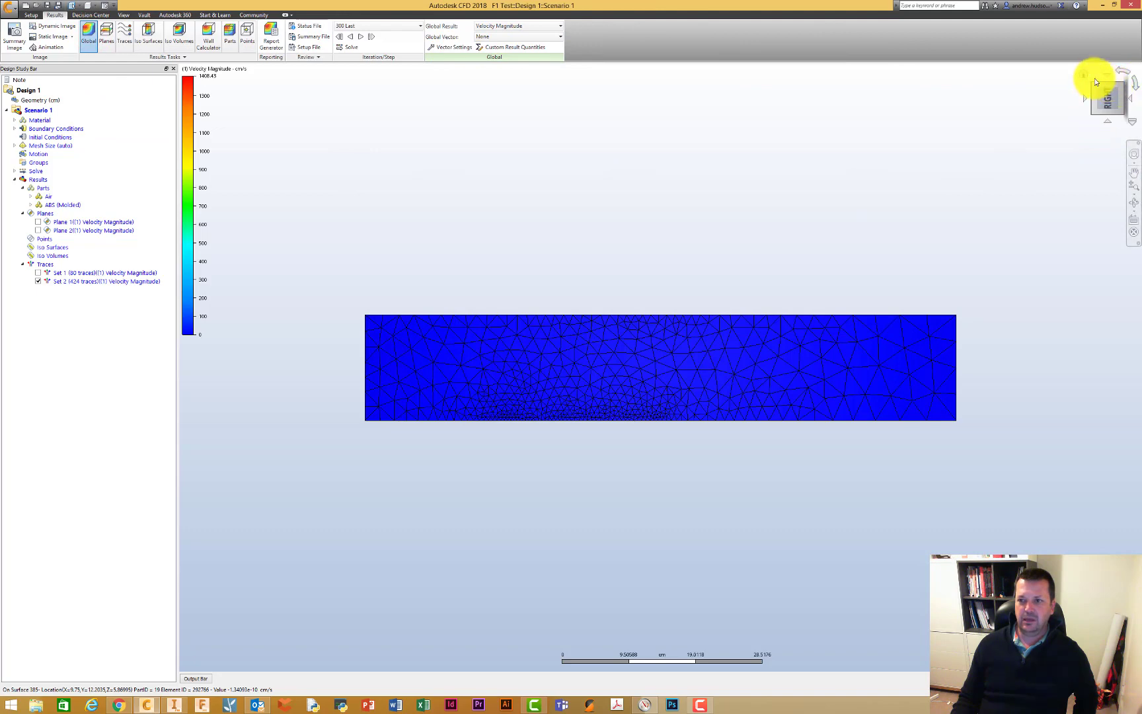
click(1093, 85)
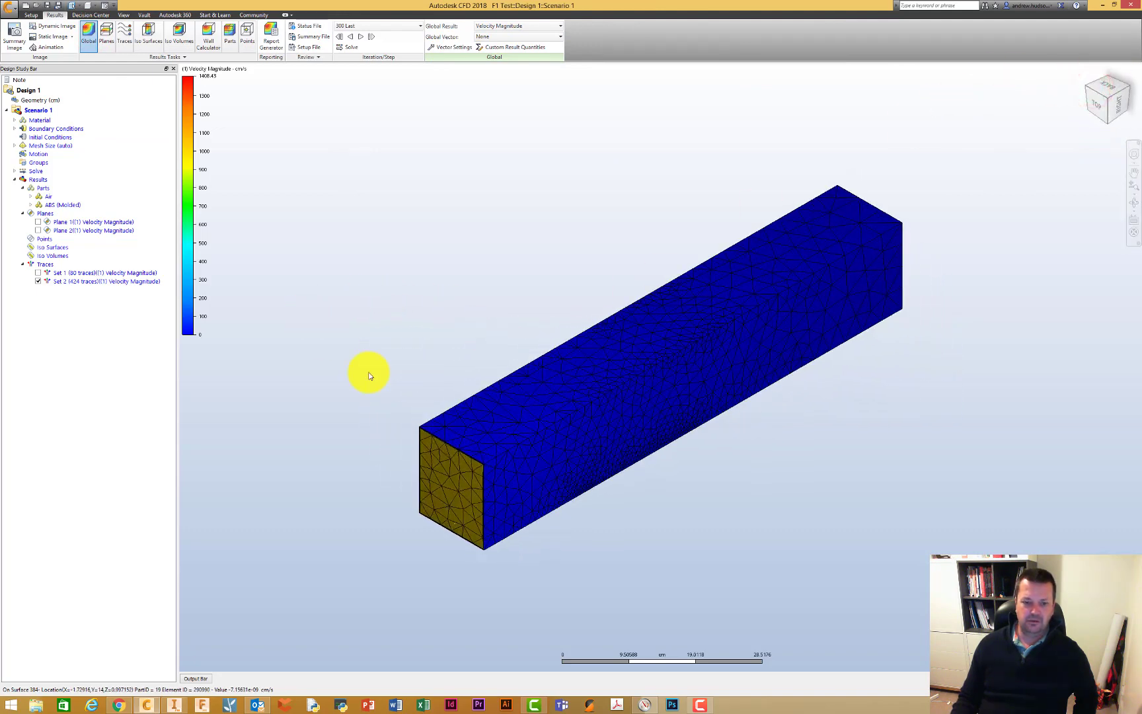
right_click(51, 197)
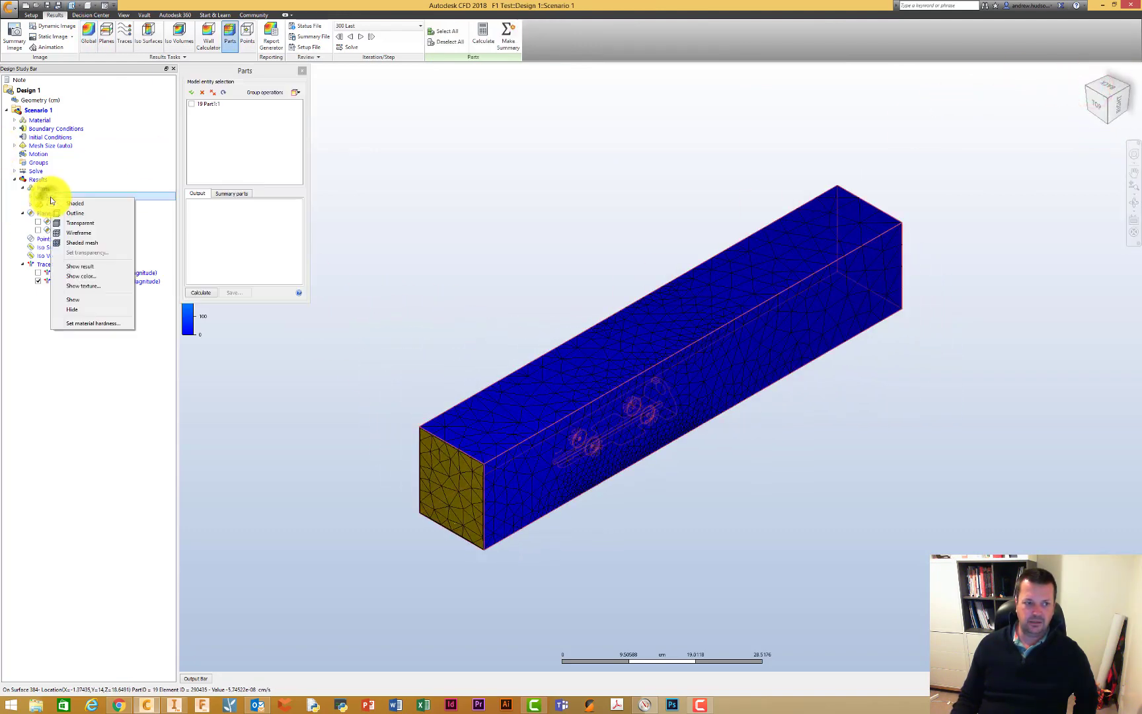
click(69, 212)
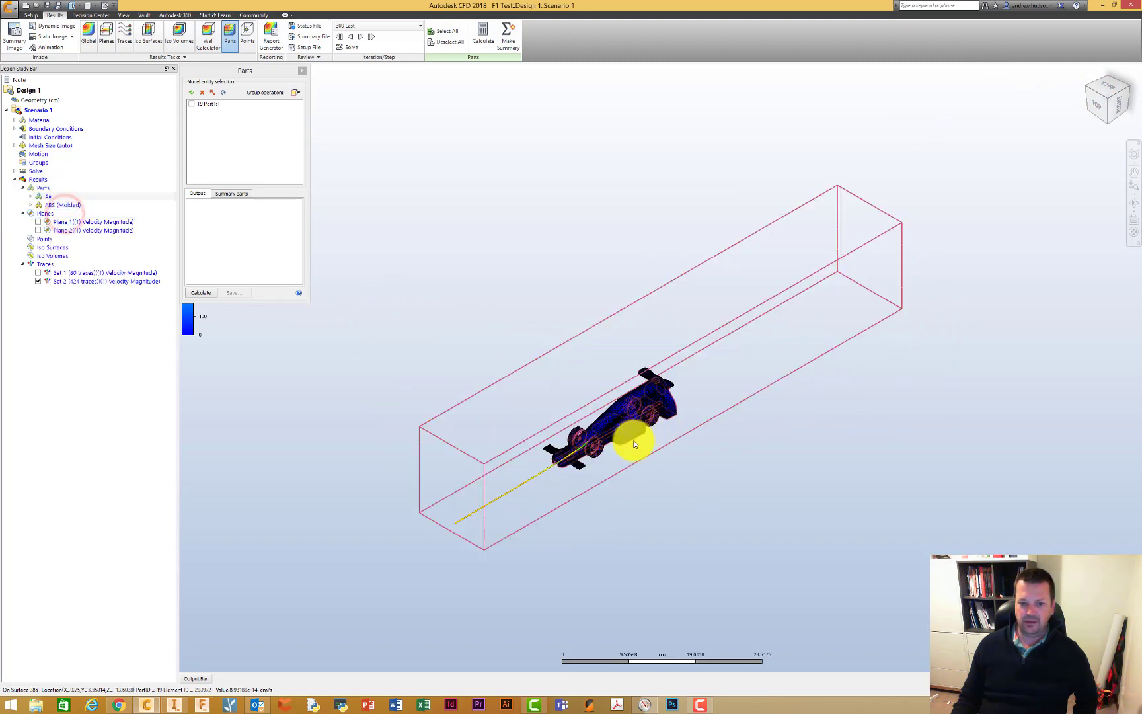
Step: Hide the second trace set and show Plane 1 through the car
click(38, 281)
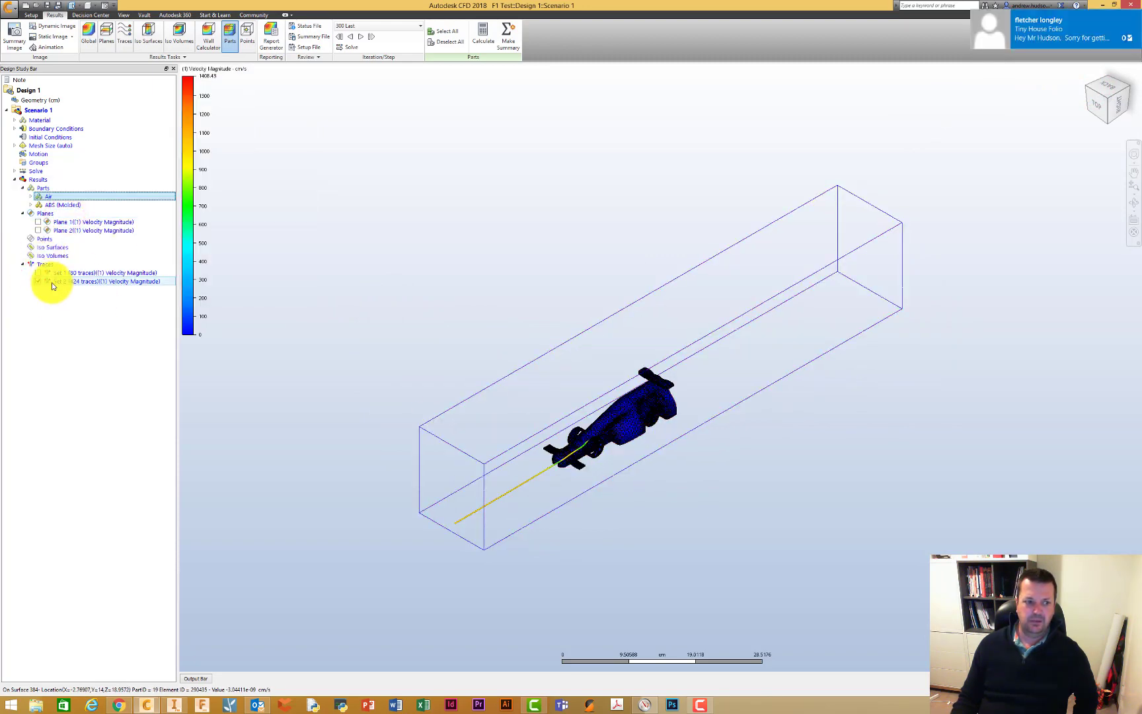
click(34, 289)
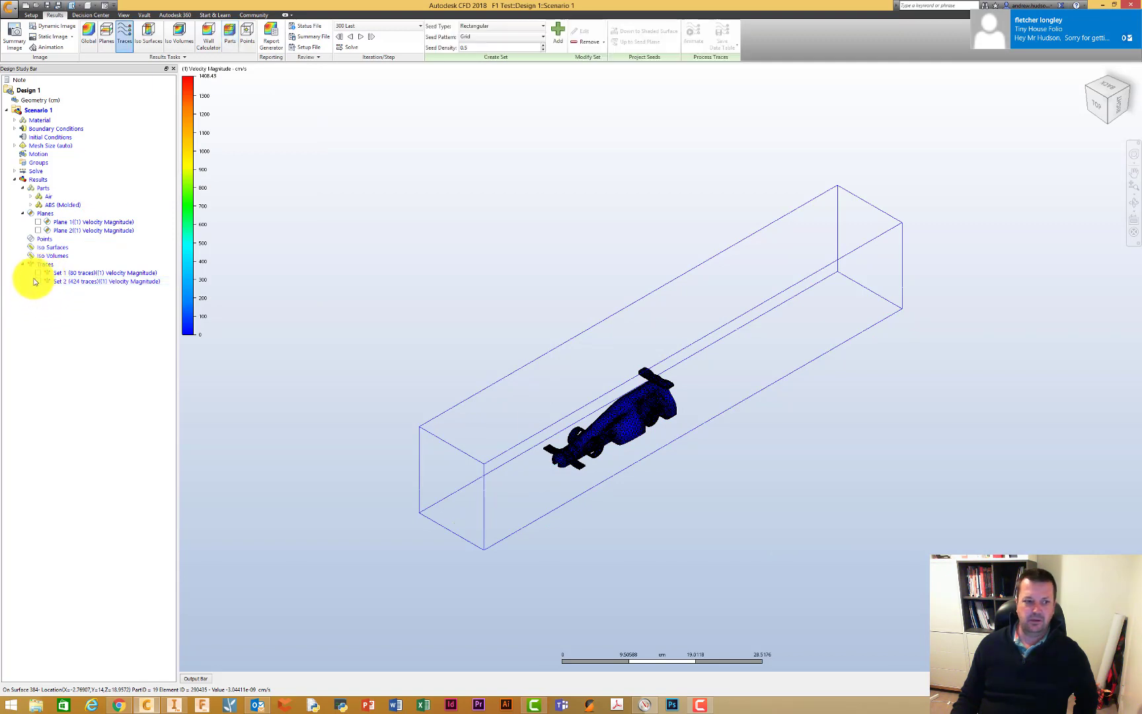
click(38, 222)
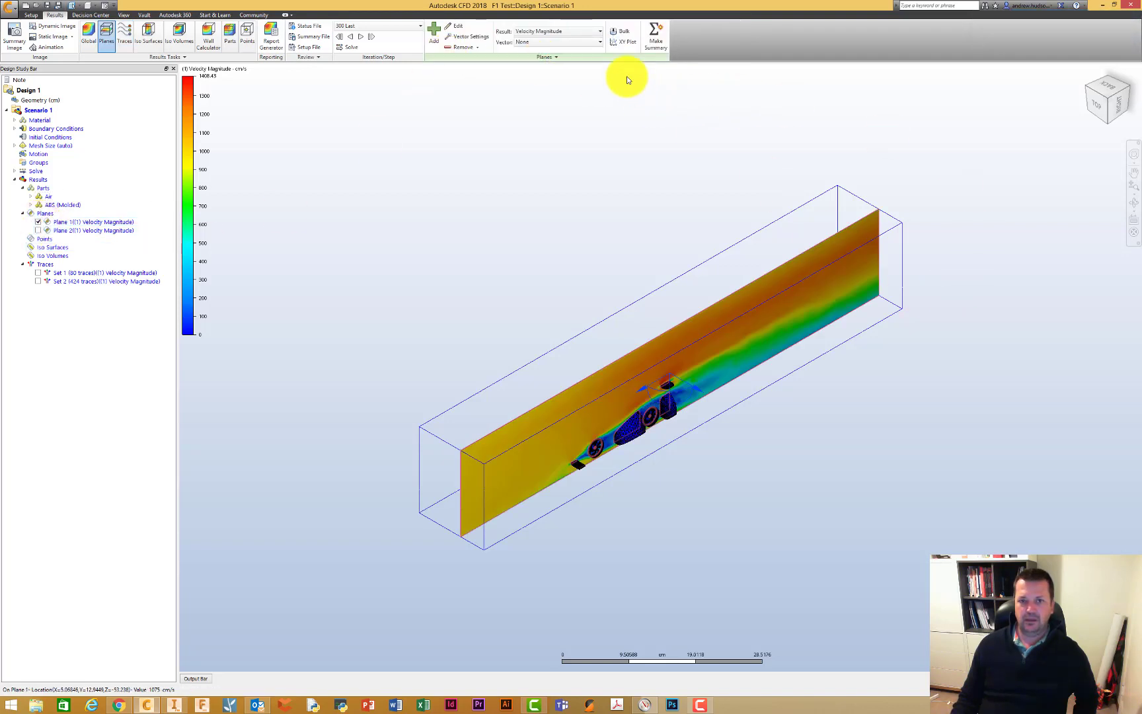
Step: Display Static Pressure, Vx-Velocity, Vy-Velocity and Vz-Velocity in turn on Plane 1 to compare the result quantities
click(569, 35)
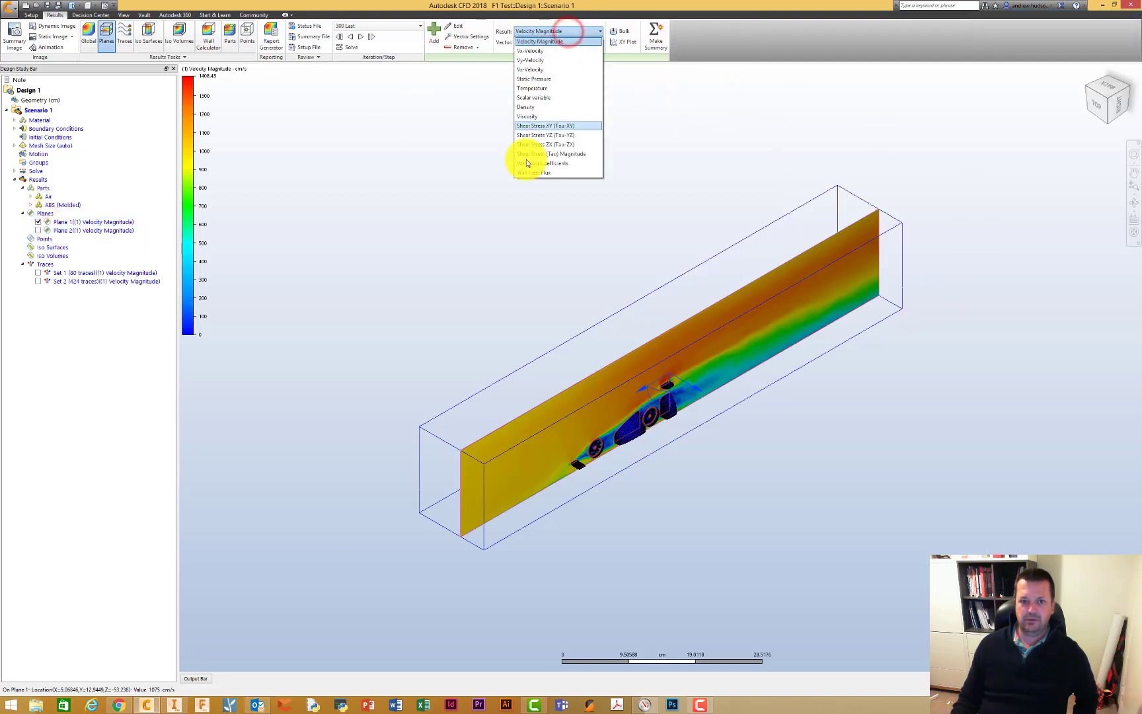
click(545, 80)
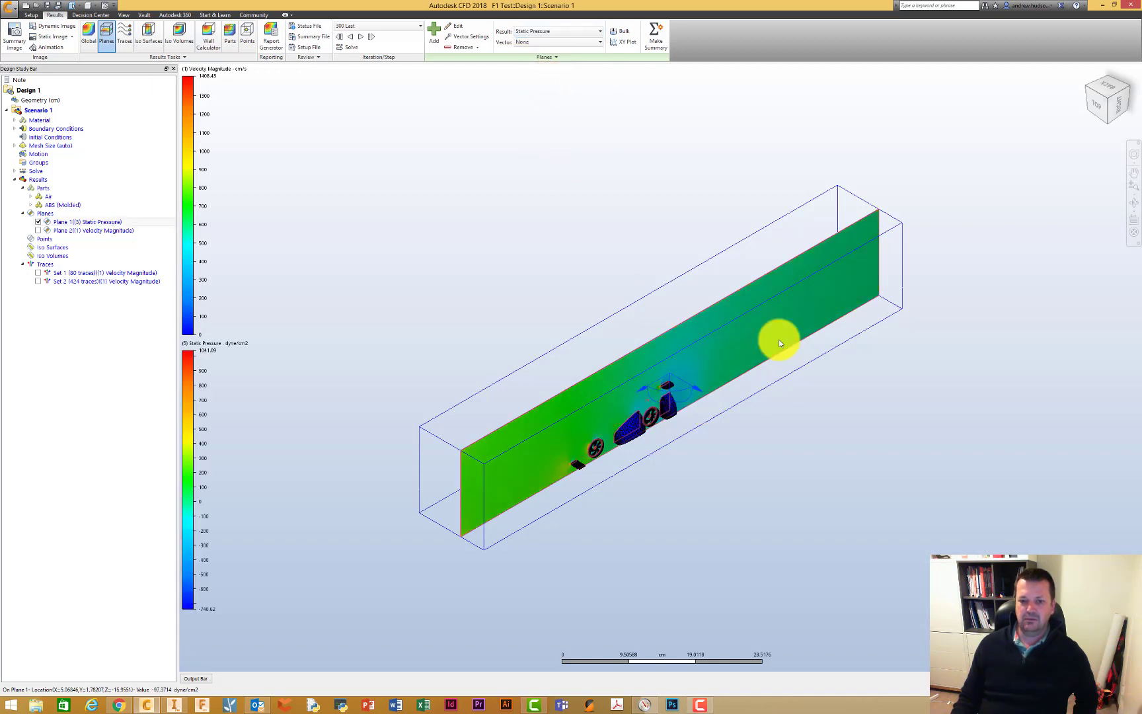
click(540, 31)
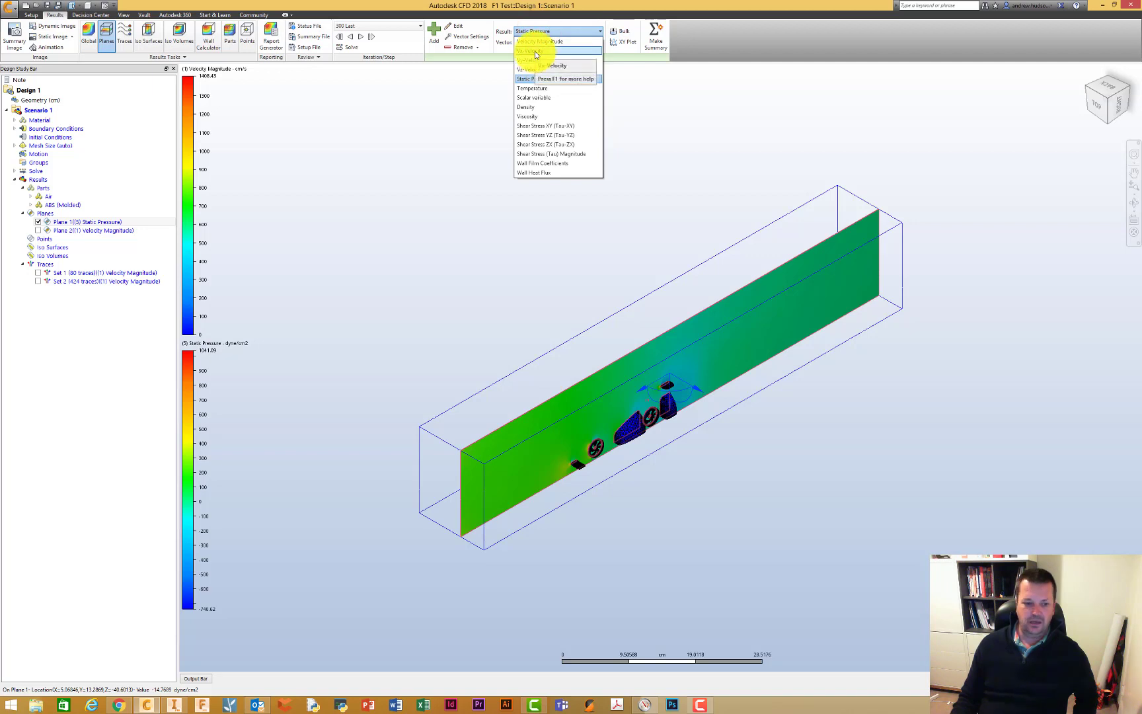
click(534, 51)
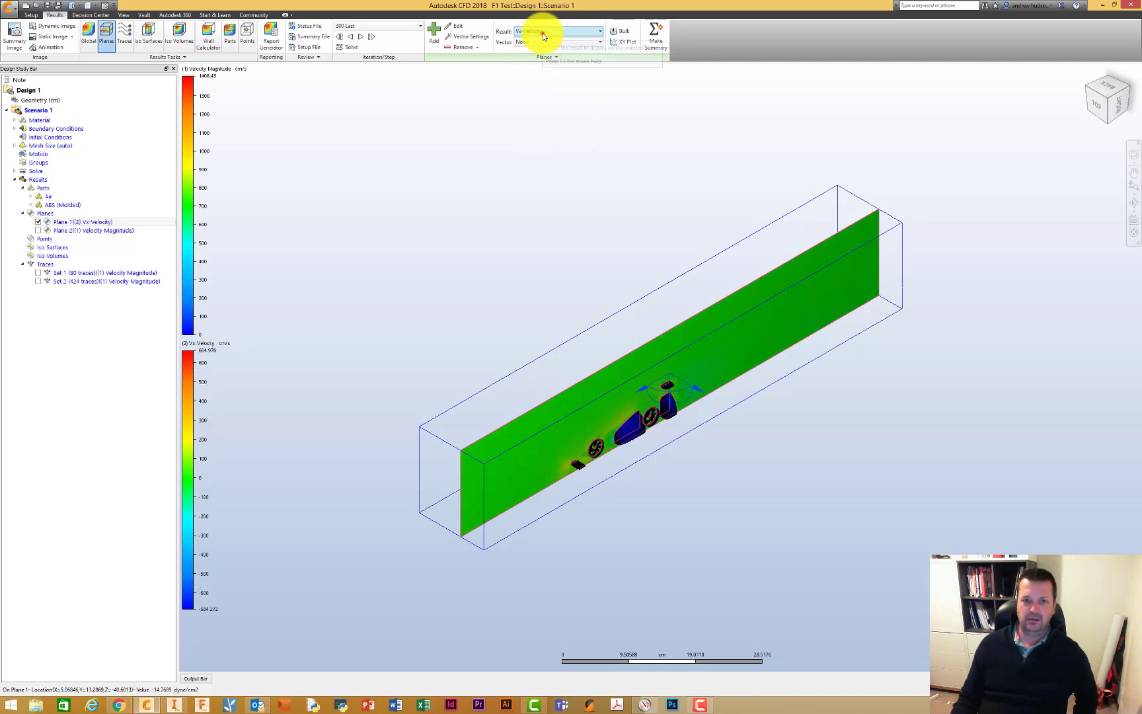
click(544, 36)
click(543, 59)
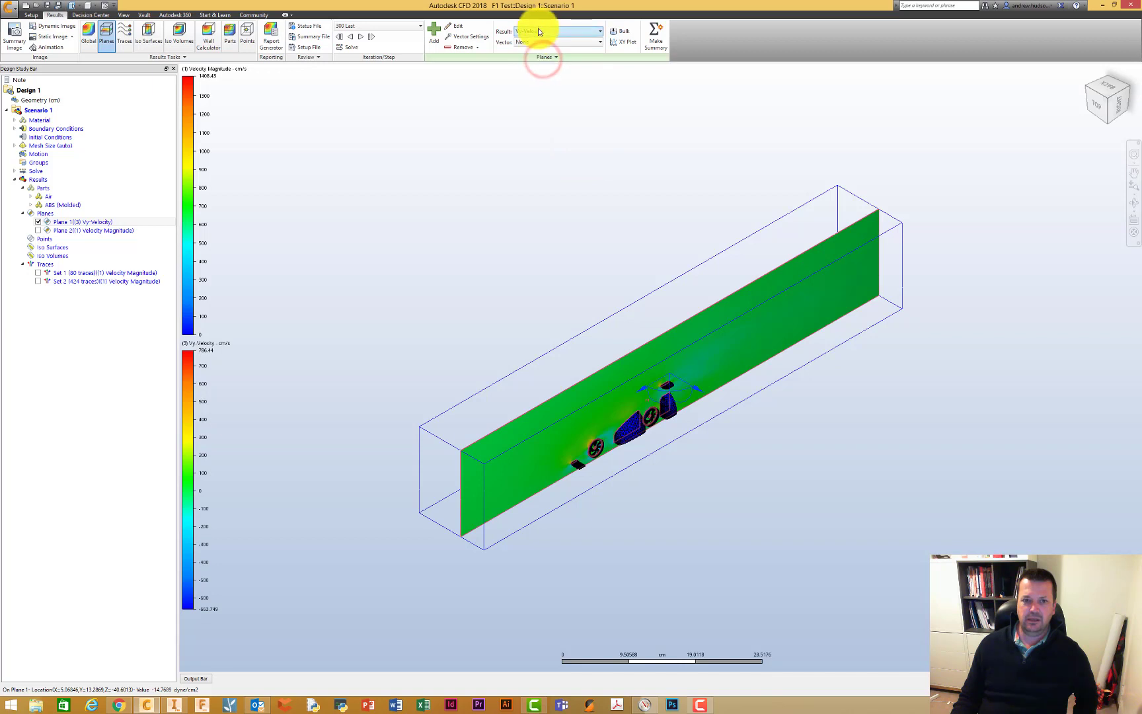
click(539, 31)
click(543, 73)
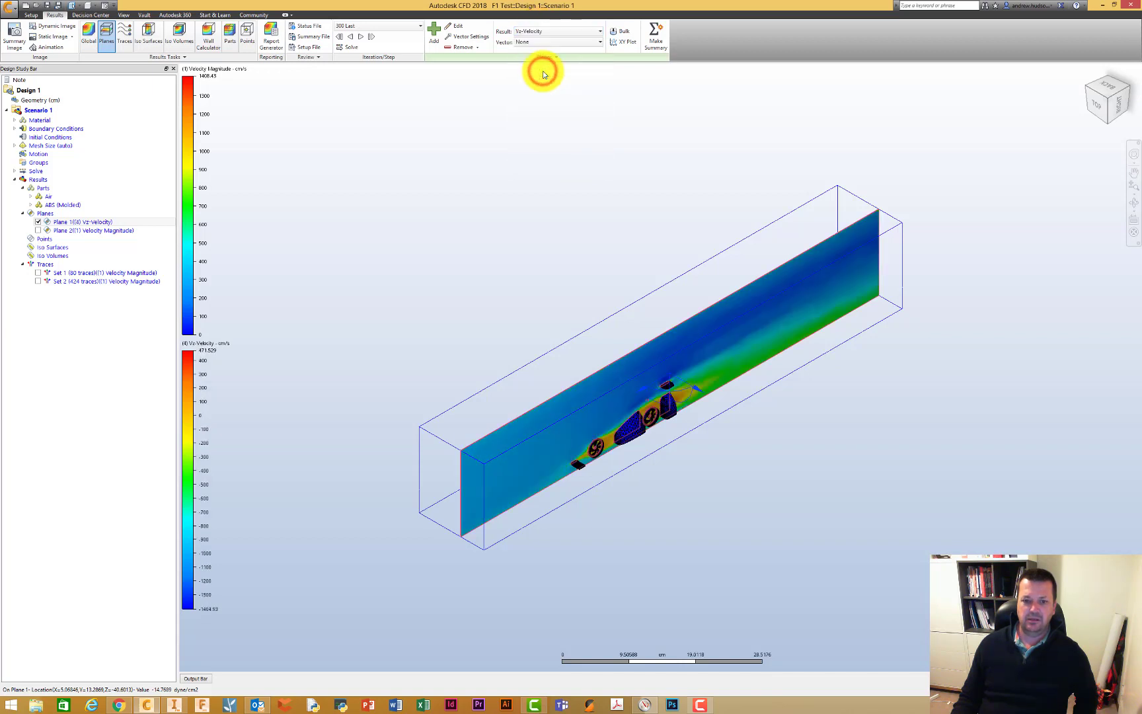
Step: Display Shear Stress XY (Tau-XY) on Plane 1, followed by Shear Stress (Tau) Magnitude
click(554, 32)
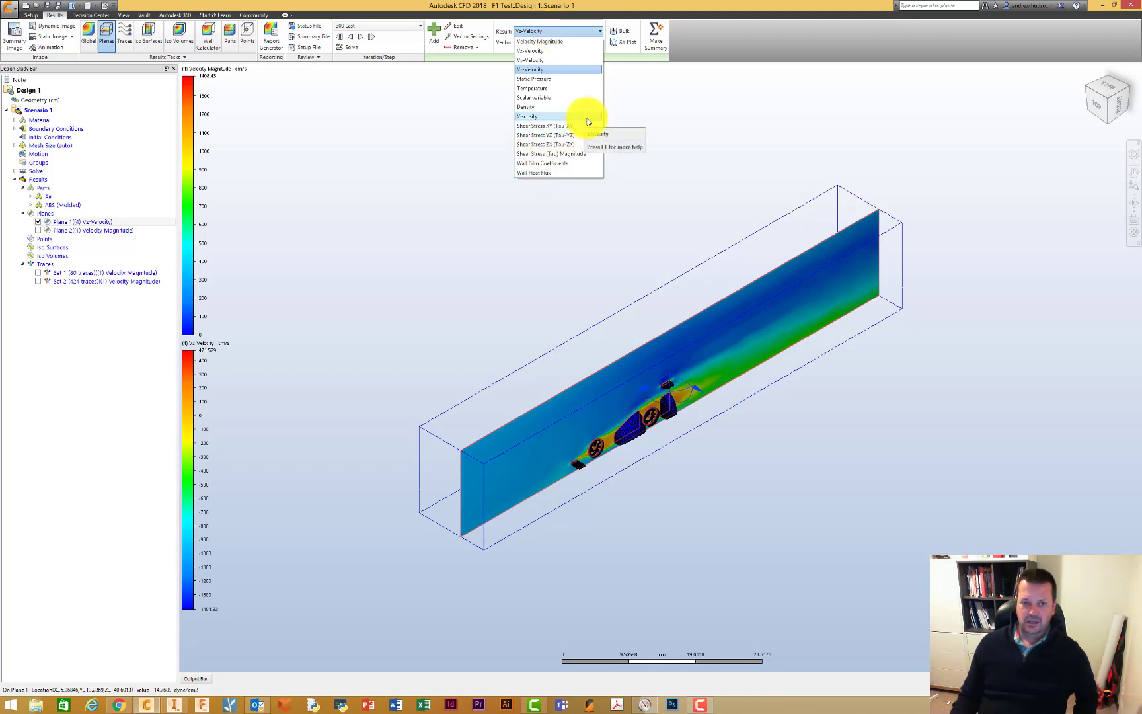
click(573, 127)
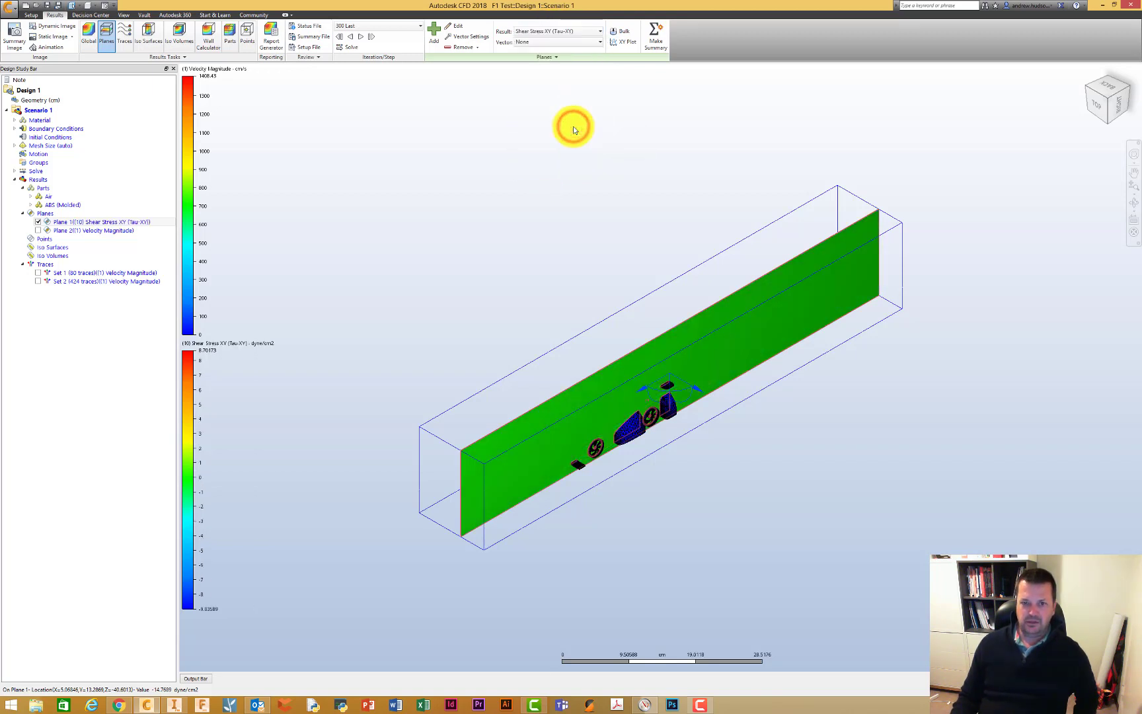
click(547, 31)
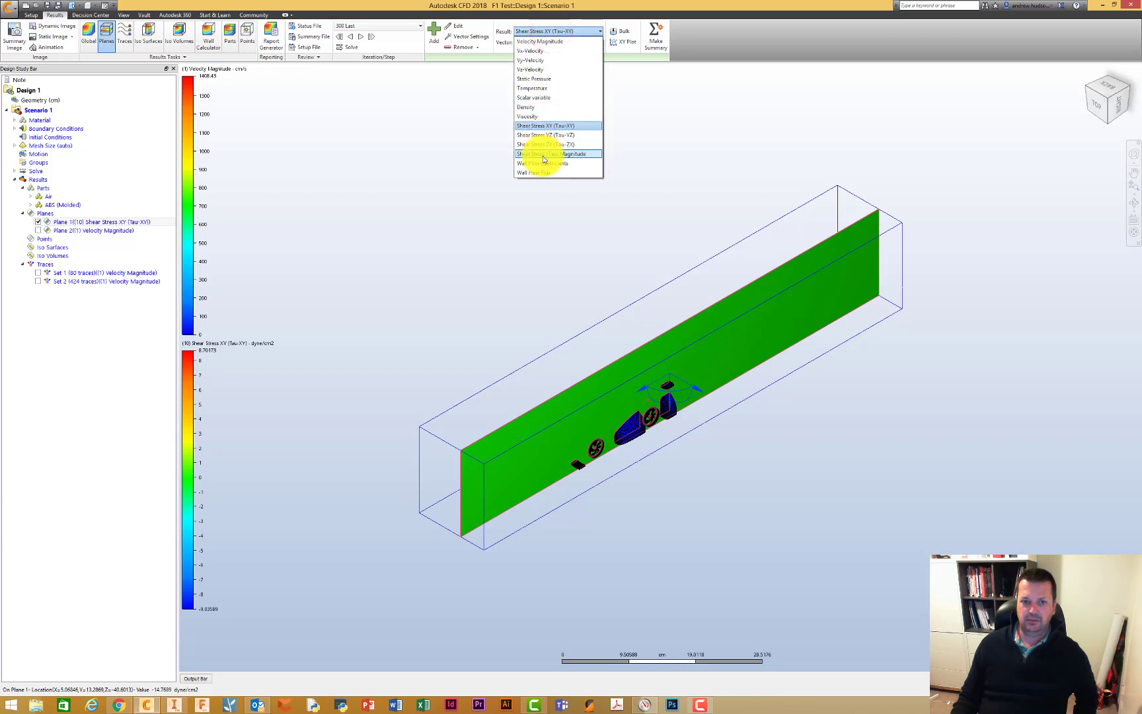
click(540, 153)
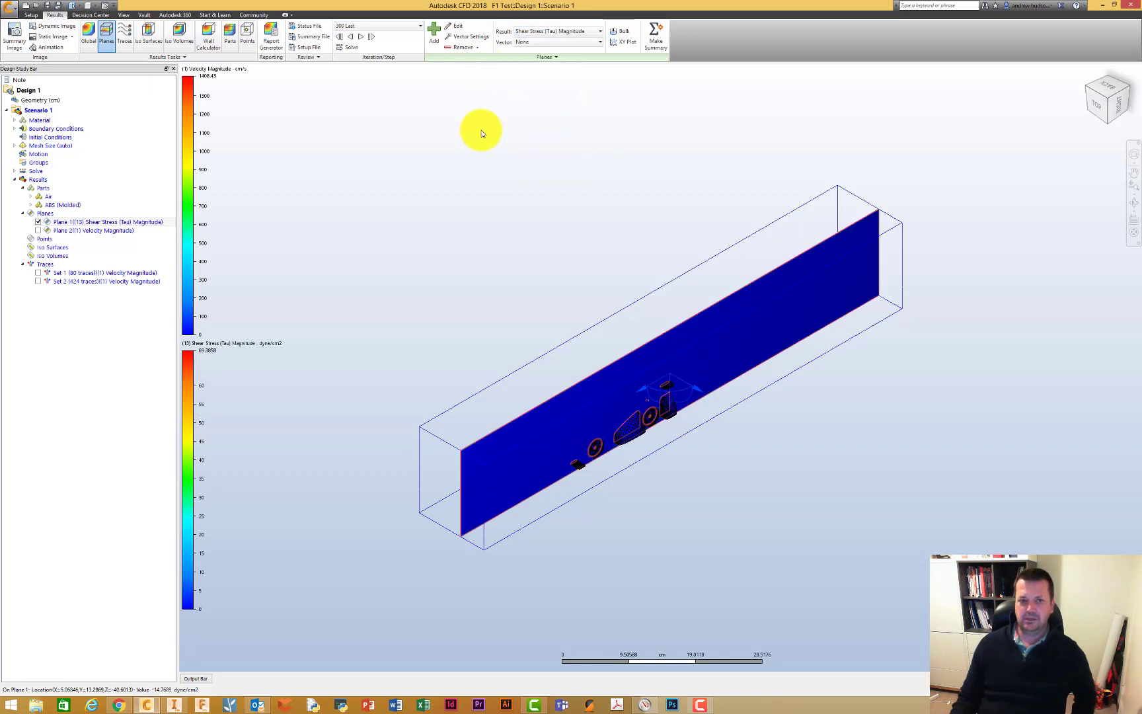